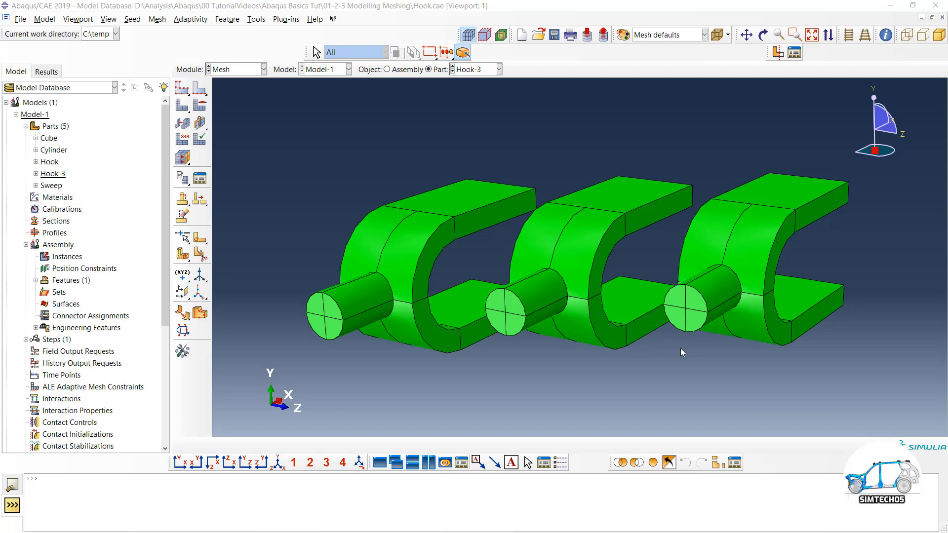
# Step: Seed the Hook-3 part with an approximate global size of 2
pyautogui.keyDown('ctrl'); pyautogui.keyDown('alt'); pyautogui.moveTo(650, 281); pyautogui.dragTo(630, 292); pyautogui.keyUp('alt'); pyautogui.keyUp('ctrl')
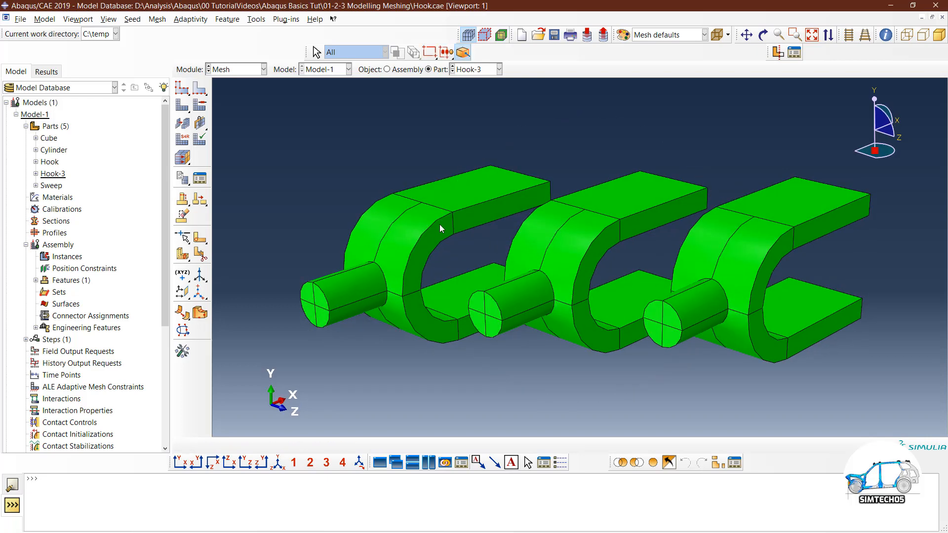
pyautogui.click(186, 93)
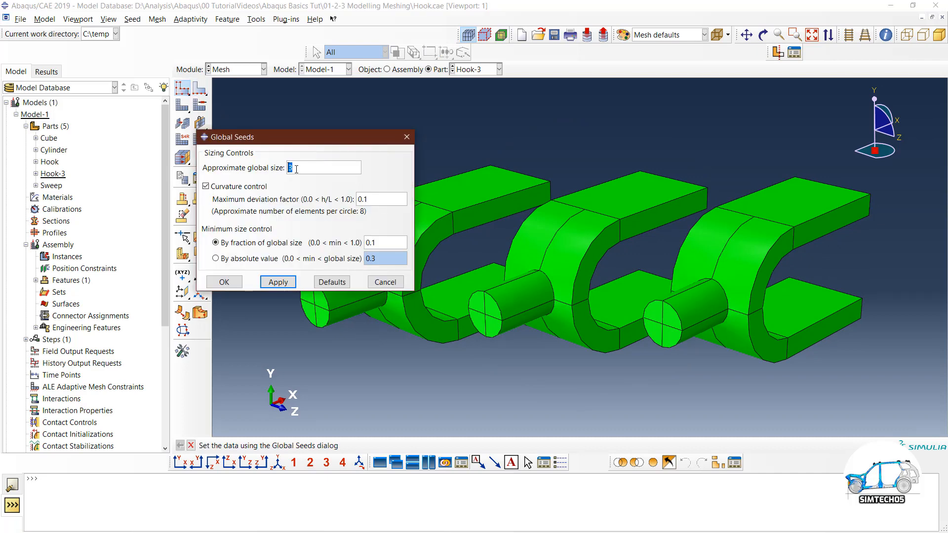
pyautogui.write('2')
pyautogui.doubleClick(292, 168)
pyautogui.click(261, 282)
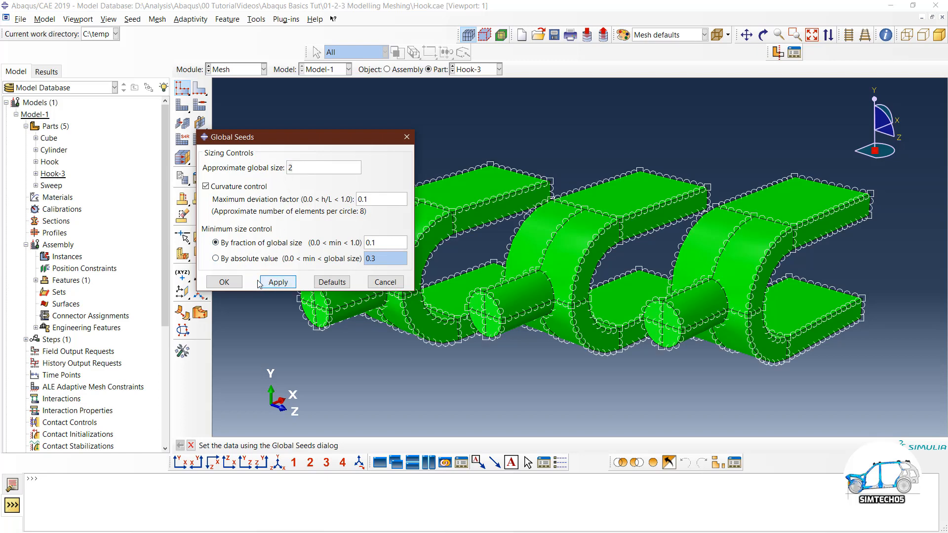
pyautogui.click(230, 282)
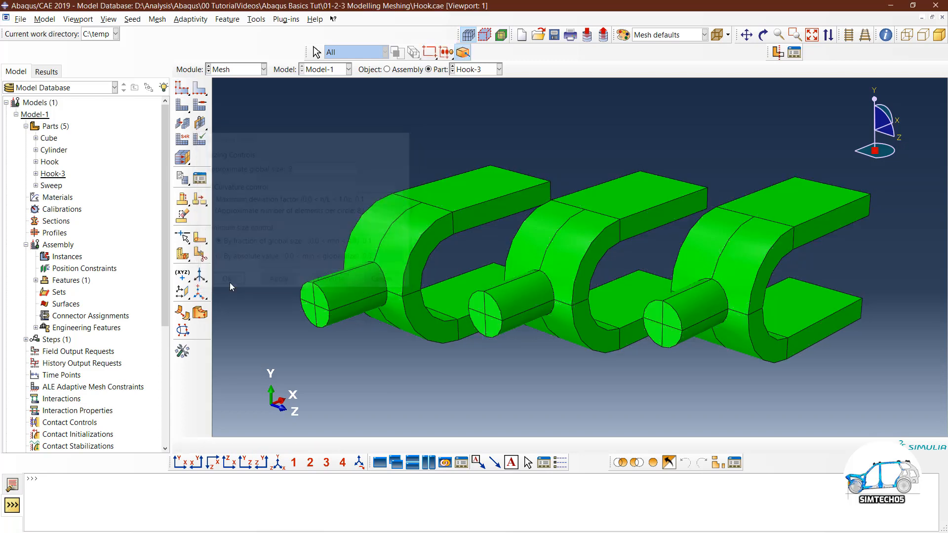
# Step: Mesh the entire Hook-3 part
pyautogui.click(183, 105)
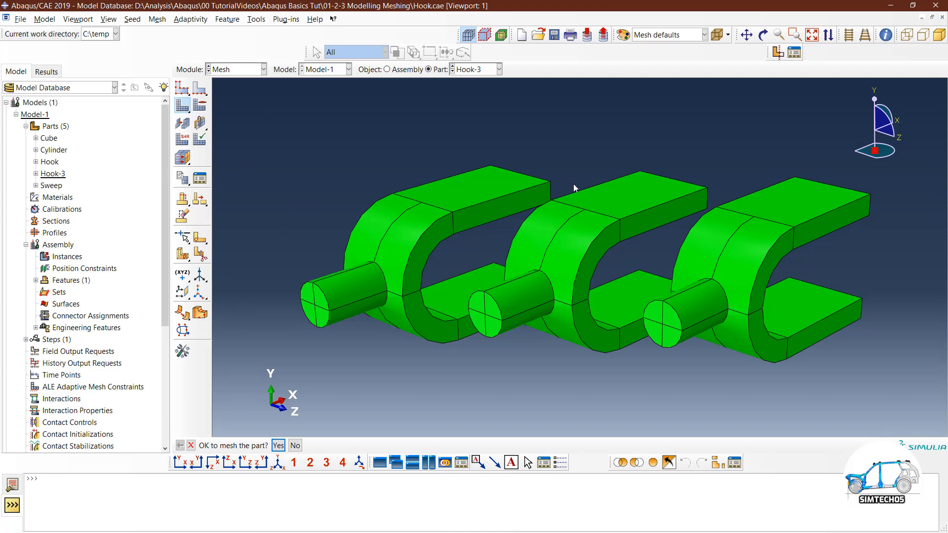
pyautogui.click(500, 69)
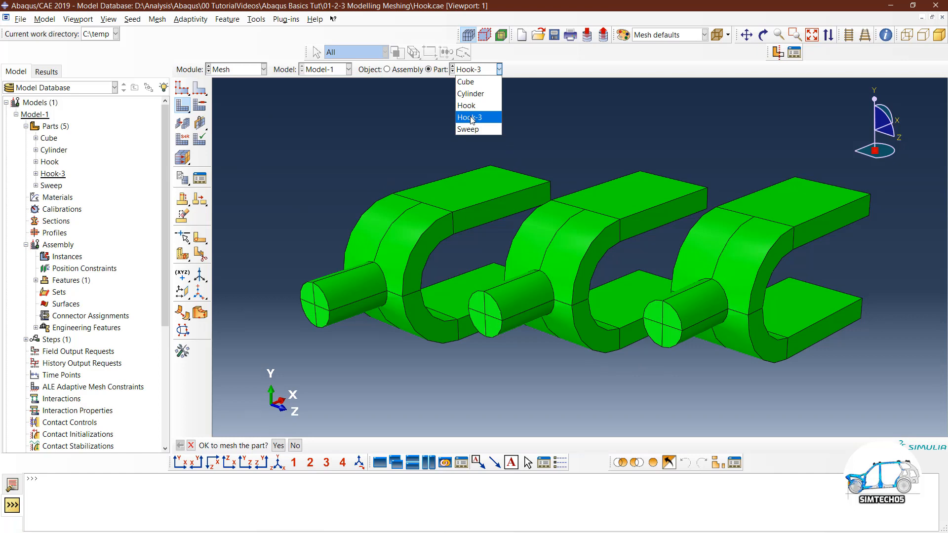
pyautogui.click(355, 238)
pyautogui.click(278, 445)
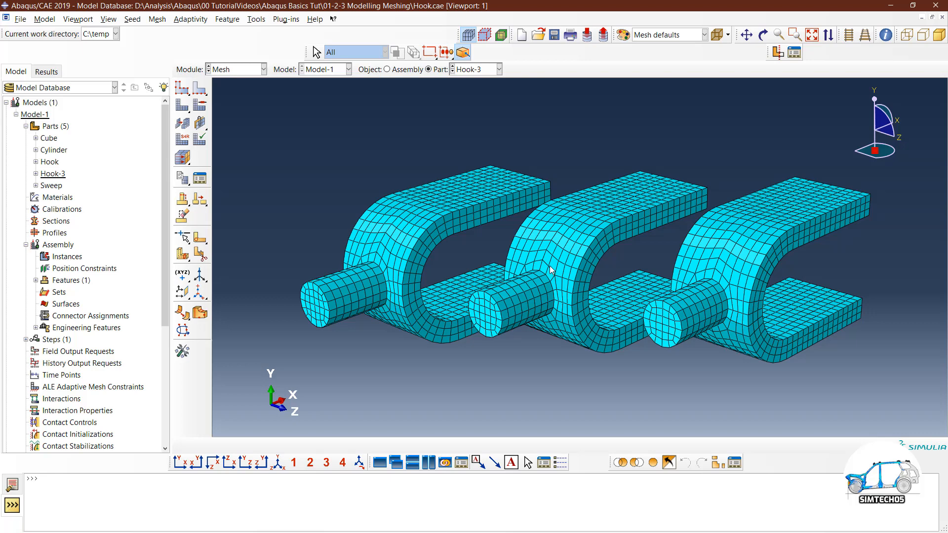
# Step: Delete the native mesh from the whole Hook-3 part
pyautogui.click(182, 105)
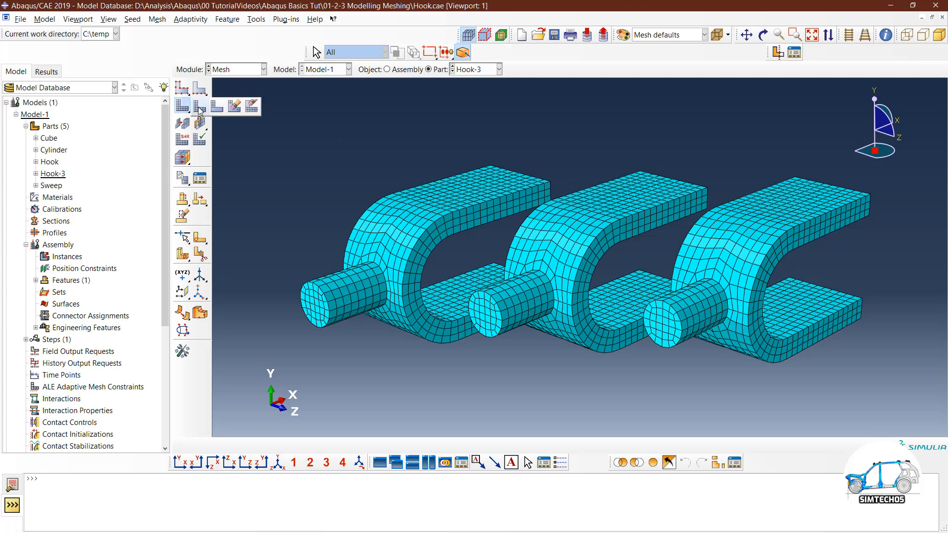
pyautogui.click(234, 105)
pyautogui.click(305, 445)
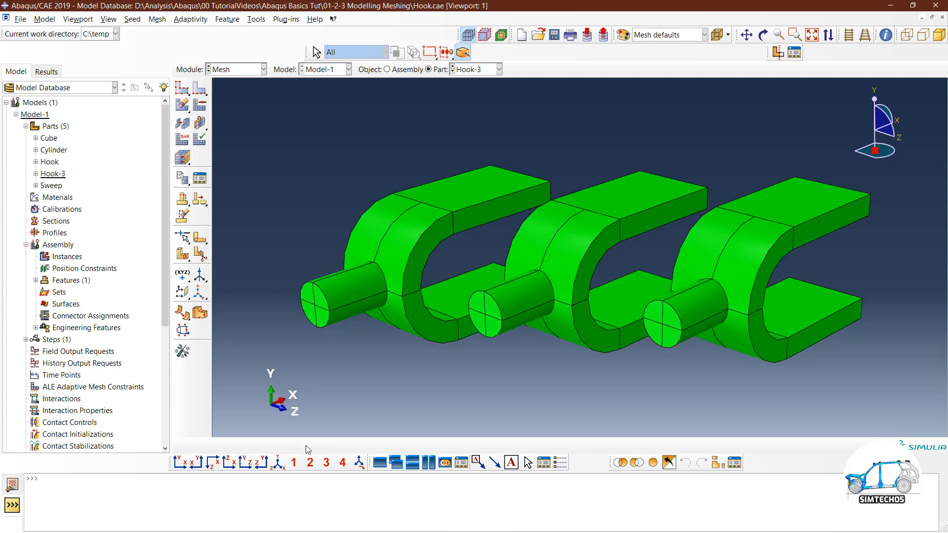
# Step: View the single Hook part and return to the three-hook part Hook-3
pyautogui.keyDown('ctrl'); pyautogui.keyDown('alt'); pyautogui.moveTo(490, 151); pyautogui.dragTo(493, 108, button='middle'); pyautogui.keyUp('alt'); pyautogui.keyUp('ctrl')
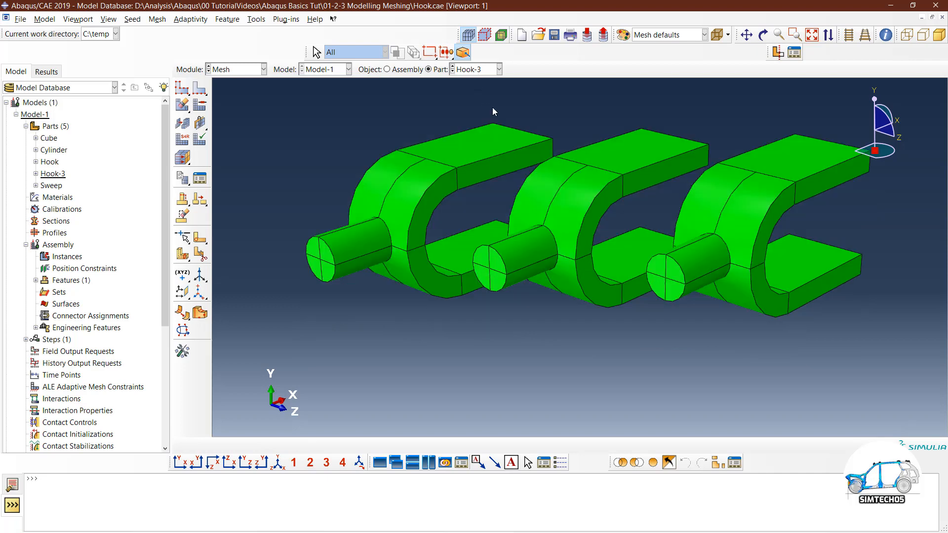
pyautogui.click(474, 73)
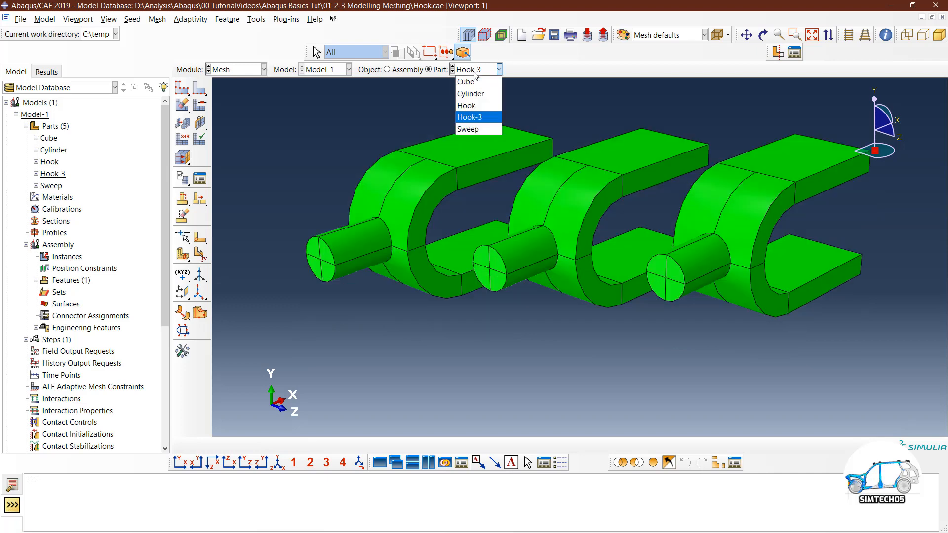
pyautogui.click(468, 102)
pyautogui.keyDown('ctrl'); pyautogui.keyDown('alt'); pyautogui.moveTo(547, 282); pyautogui.dragTo(677, 266); pyautogui.keyUp('alt'); pyautogui.keyUp('ctrl')
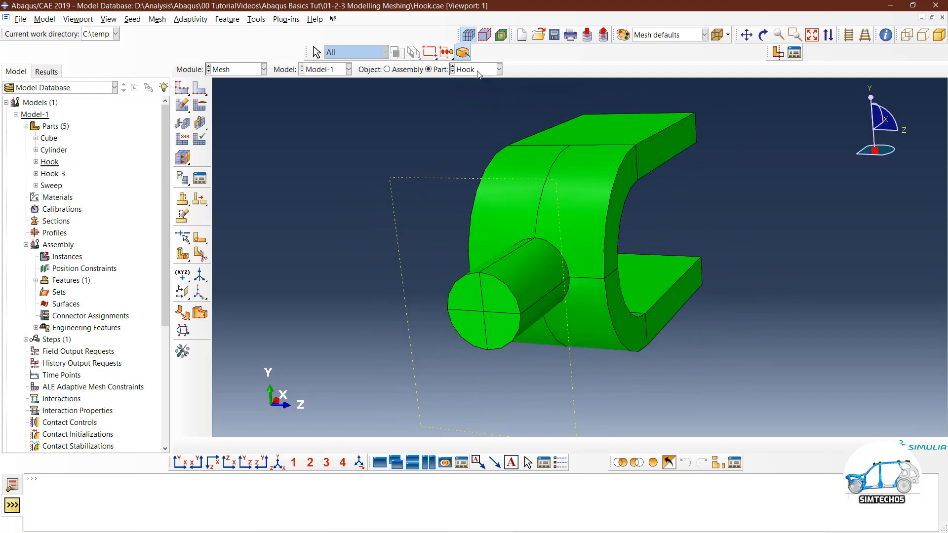
pyautogui.click(478, 73)
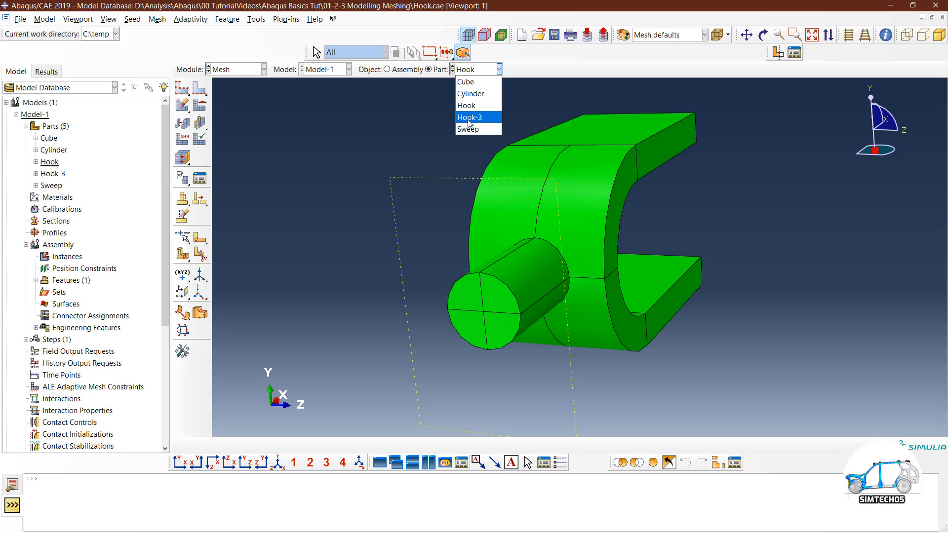
pyautogui.click(471, 122)
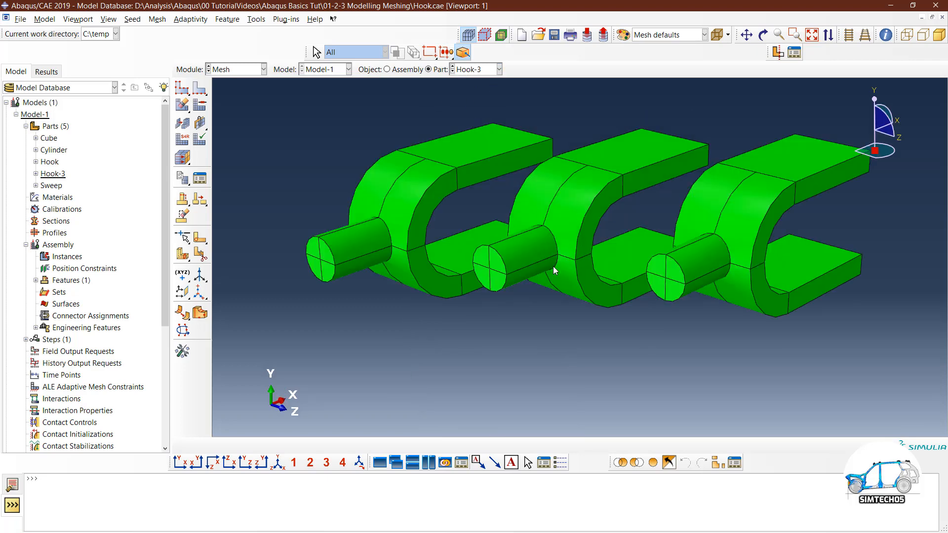
# Step: Check the global seed settings of the Hook-3 part and accept them as they are
pyautogui.keyDown('ctrl'); pyautogui.keyDown('alt'); pyautogui.moveTo(589, 221); pyautogui.dragTo(567, 248, button='middle'); pyautogui.keyUp('alt'); pyautogui.keyUp('ctrl')
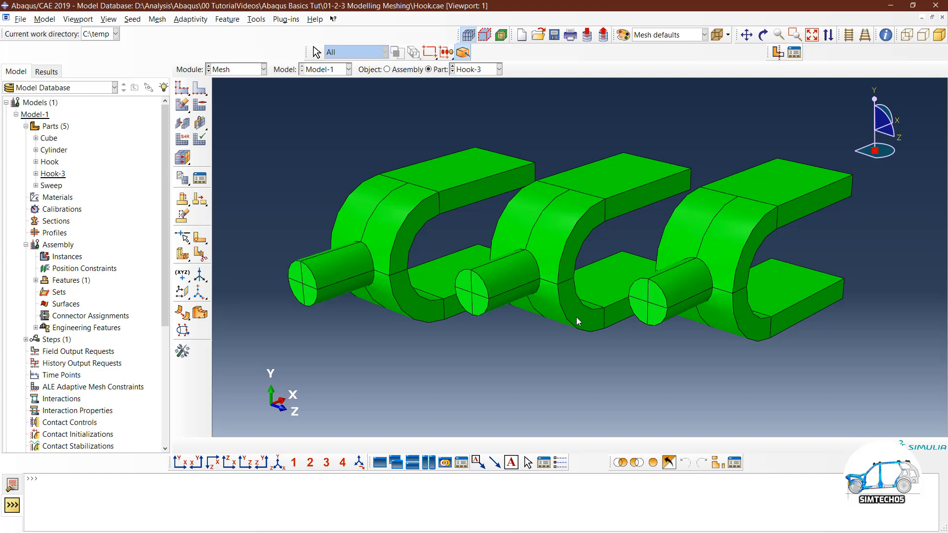
pyautogui.click(182, 88)
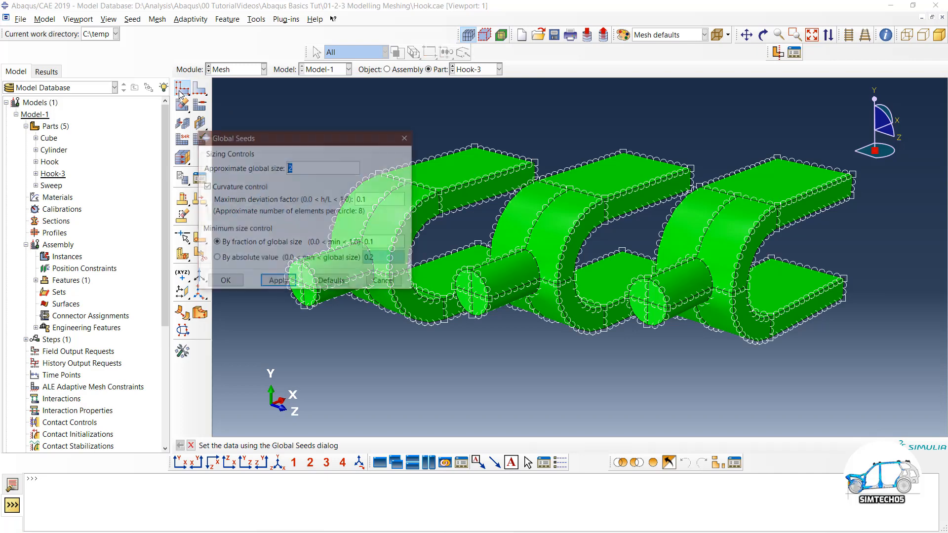
pyautogui.click(235, 280)
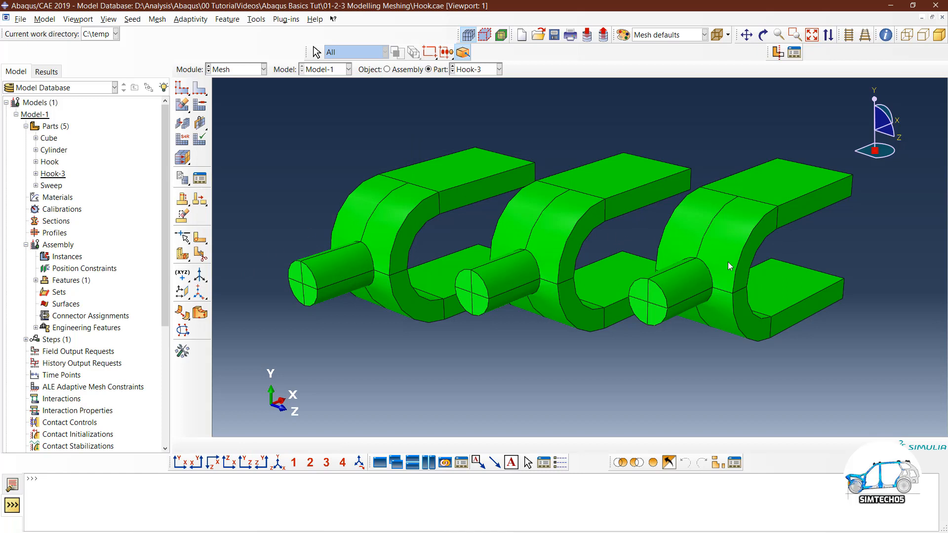
# Step: Mesh only the hook at the +Z end of the row, including its pin, using region meshing
pyautogui.moveTo(182, 105); pyautogui.dragTo(216, 111)
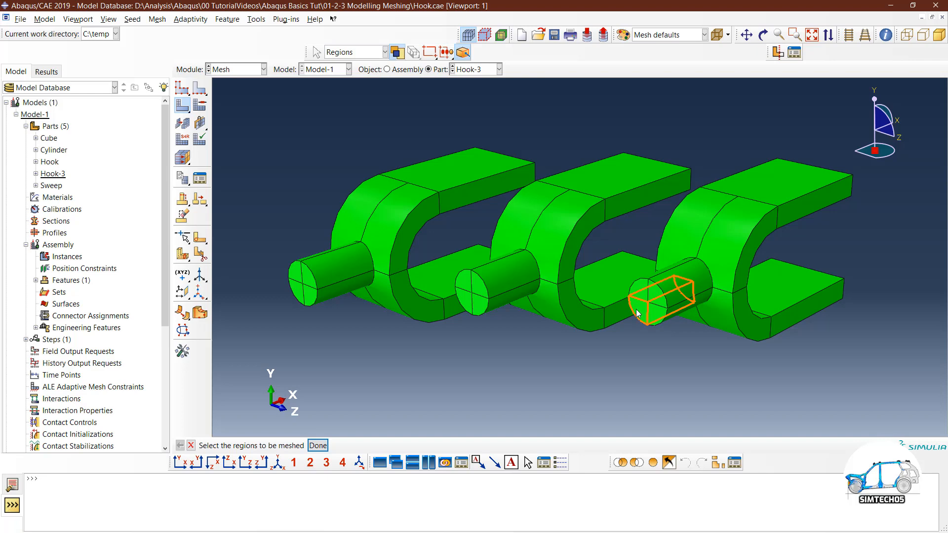
pyautogui.keyDown('ctrl'); pyautogui.keyDown('alt'); pyautogui.moveTo(637, 327); pyautogui.dragTo(674, 318); pyautogui.keyUp('alt'); pyautogui.keyUp('ctrl')
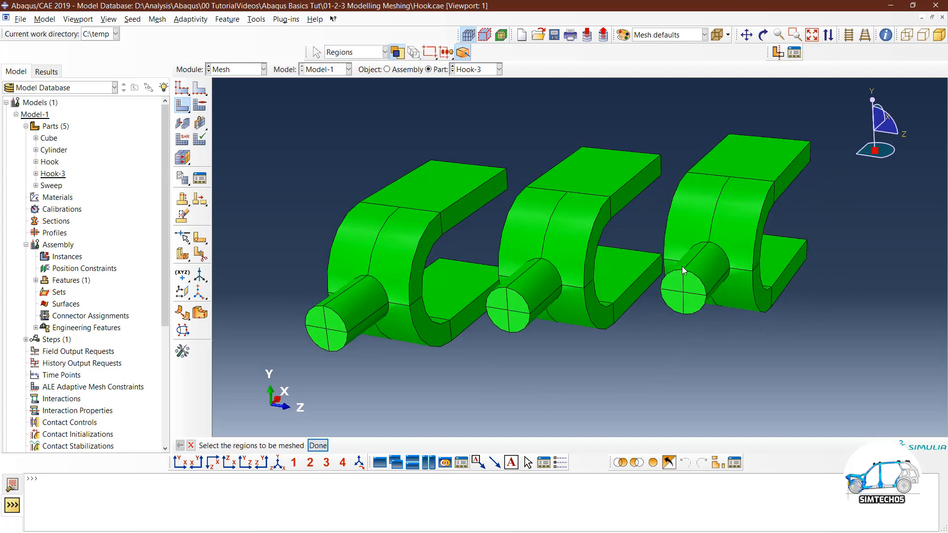
pyautogui.moveTo(683, 147); pyautogui.dragTo(787, 375)
pyautogui.middleClick(649, 267)
pyautogui.keyDown('ctrl'); pyautogui.keyDown('alt'); pyautogui.moveTo(649, 267); pyautogui.dragTo(668, 236); pyautogui.keyUp('alt'); pyautogui.keyUp('ctrl')
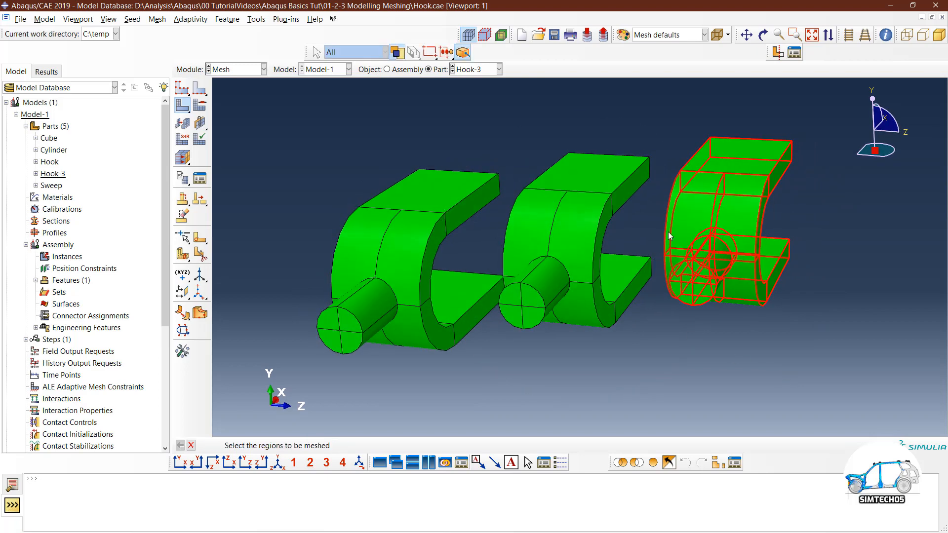
pyautogui.moveTo(671, 132); pyautogui.dragTo(793, 353)
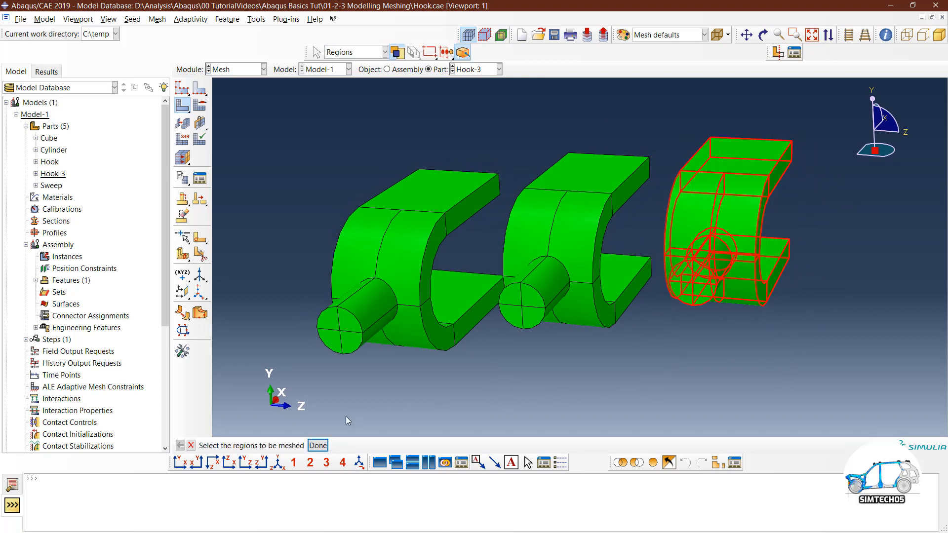
pyautogui.click(314, 447)
pyautogui.keyDown('ctrl'); pyautogui.keyDown('alt'); pyautogui.moveTo(747, 327); pyautogui.dragTo(627, 318); pyautogui.keyUp('alt'); pyautogui.keyUp('ctrl')
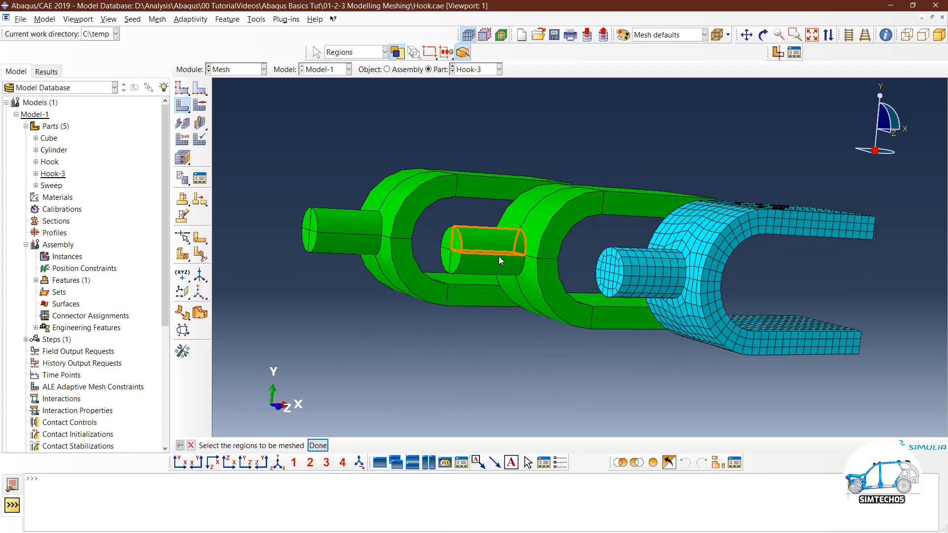
# Step: Inspect the meshed hook beside the unmeshed ones and review the part's global seed settings
pyautogui.keyDown('ctrl'); pyautogui.keyDown('alt'); pyautogui.moveTo(495, 265); pyautogui.dragTo(512, 306); pyautogui.keyUp('alt'); pyautogui.keyUp('ctrl')
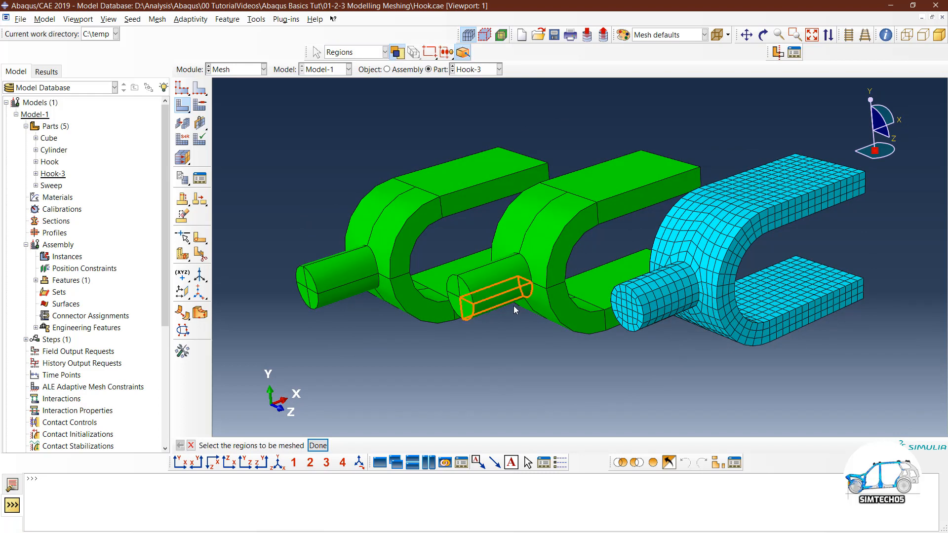
pyautogui.scroll(2, 514, 307)
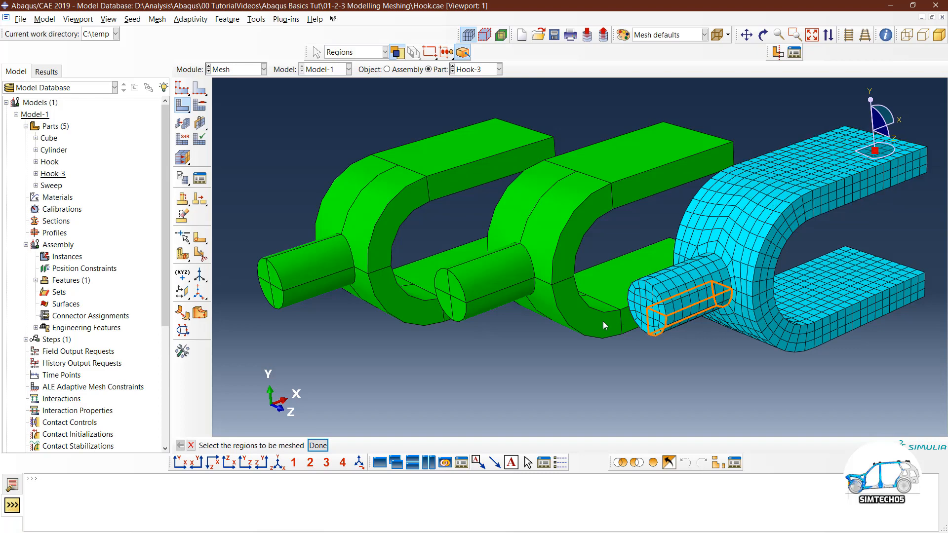
pyautogui.hotkey('ctrl', 'alt')
pyautogui.keyDown('ctrl'); pyautogui.keyDown('alt'); pyautogui.moveTo(554, 330); pyautogui.dragTo(541, 324); pyautogui.keyUp('alt'); pyautogui.keyUp('ctrl')
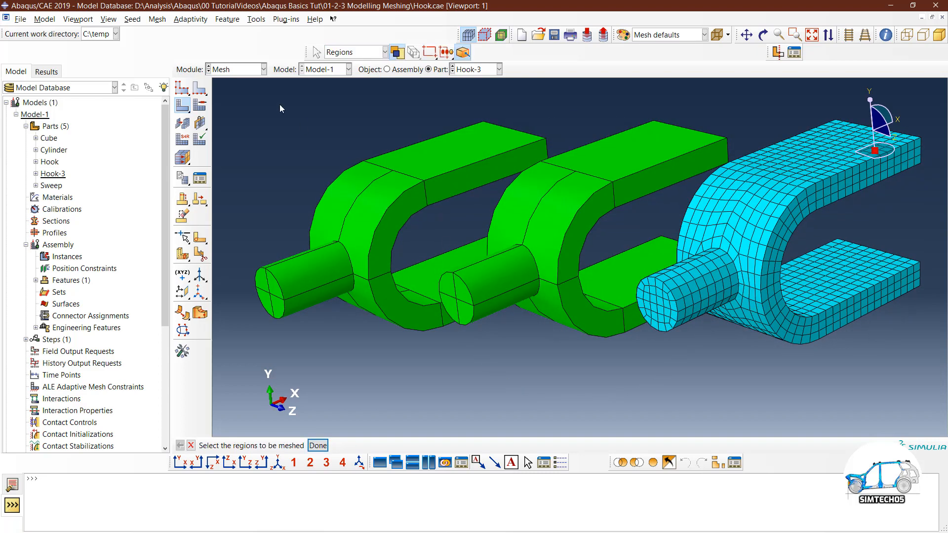
pyautogui.click(188, 92)
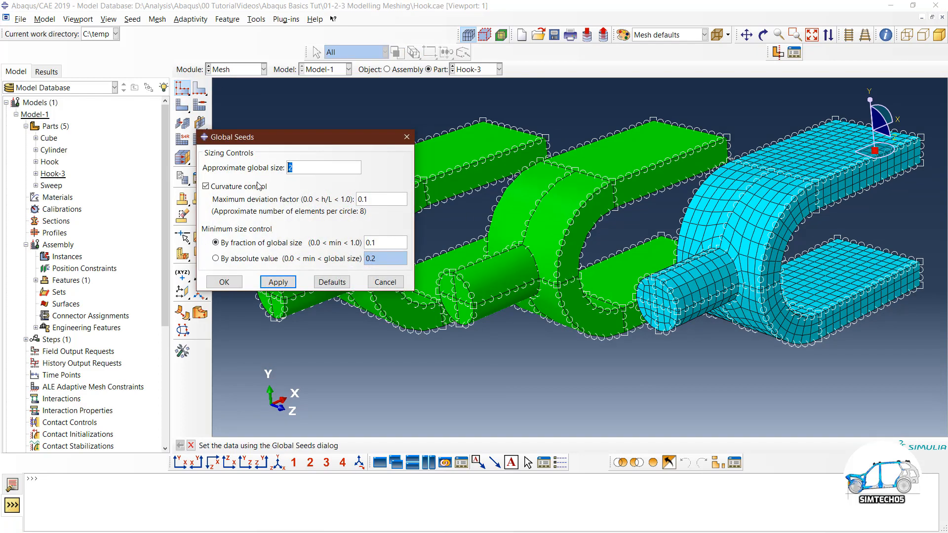
pyautogui.click(227, 283)
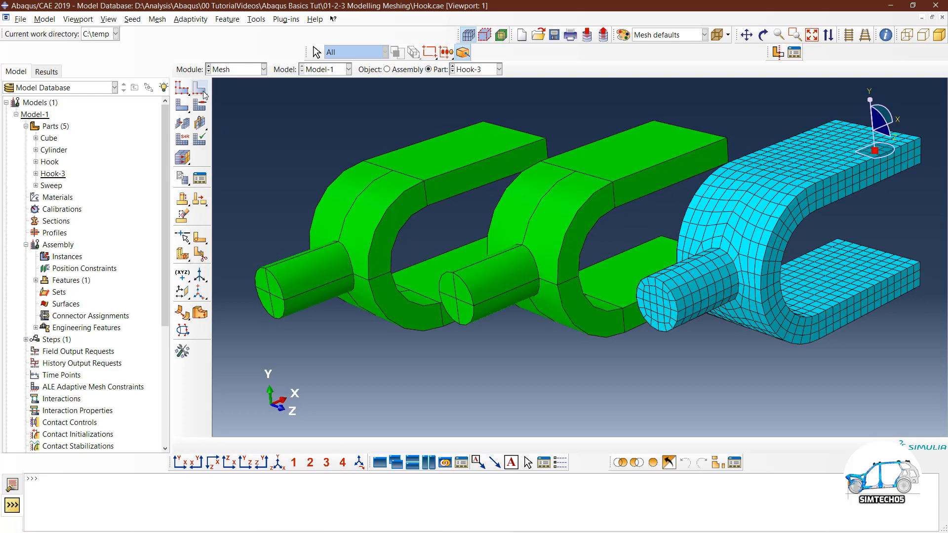
# Step: Start assigning local edge seeds, try the All selection filter, and restrict the selection to edges again
pyautogui.click(200, 89)
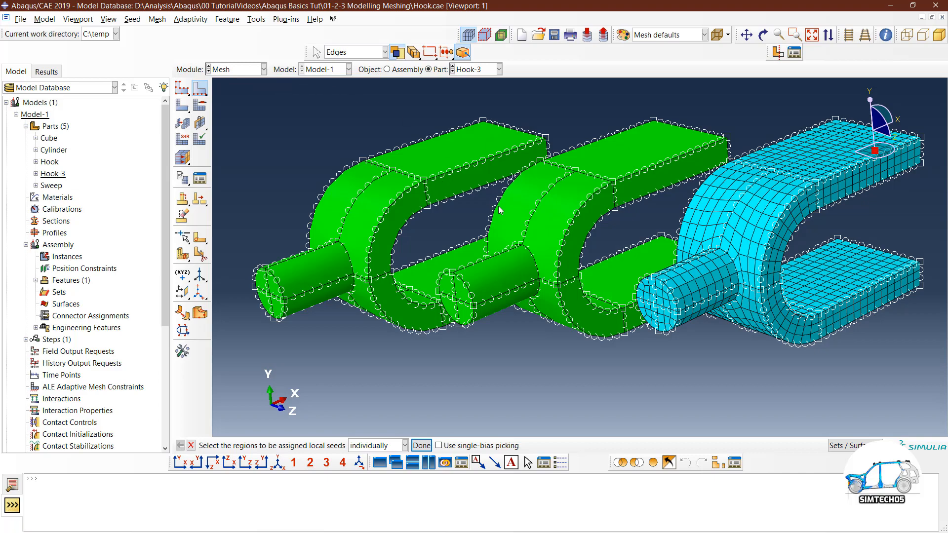
pyautogui.keyDown('ctrl'); pyautogui.keyDown('alt'); pyautogui.moveTo(501, 211); pyautogui.dragTo(556, 285); pyautogui.keyUp('alt'); pyautogui.keyUp('ctrl')
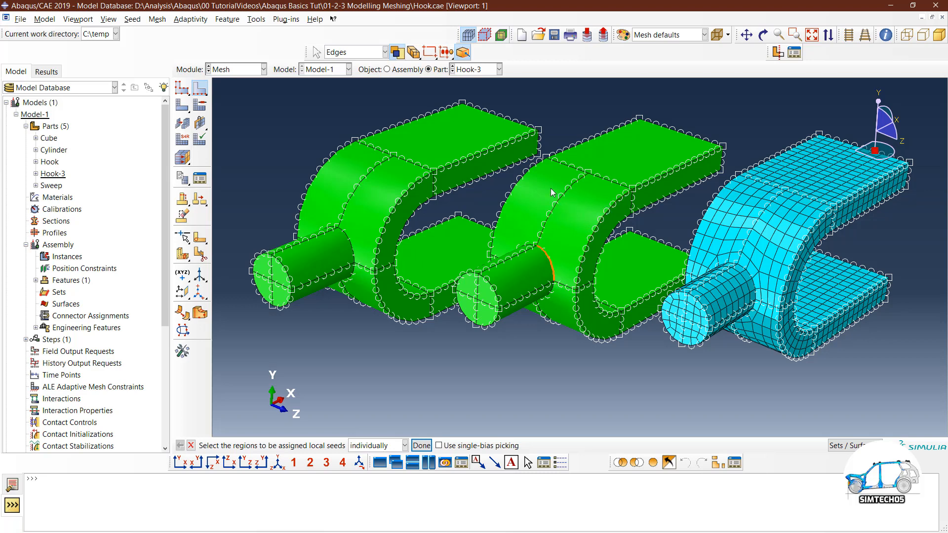
pyautogui.click(355, 52)
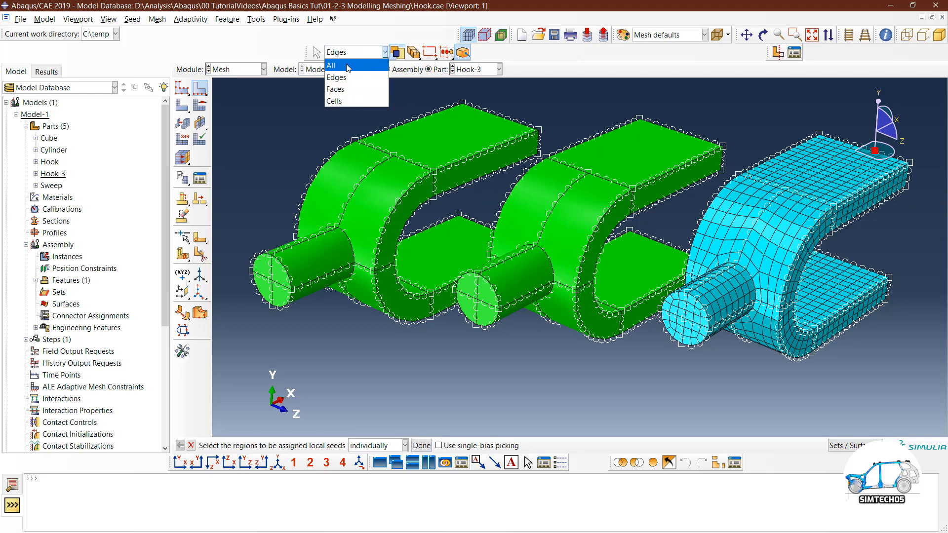
pyautogui.click(348, 67)
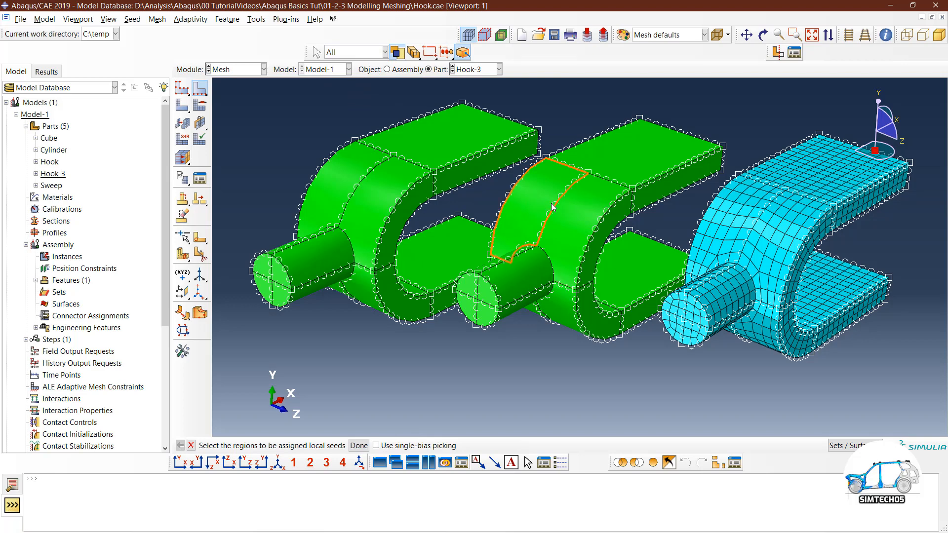
pyautogui.click(354, 52)
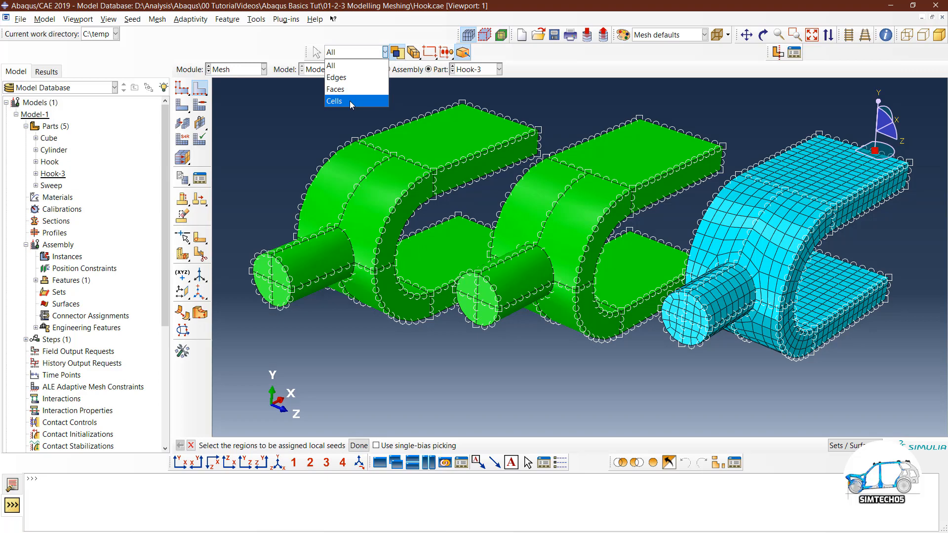
pyautogui.click(340, 78)
# Step: Pick the arcs around the middle hook's pin base and the four edges radiating from it one by one
pyautogui.scroll(-3, 510, 261)
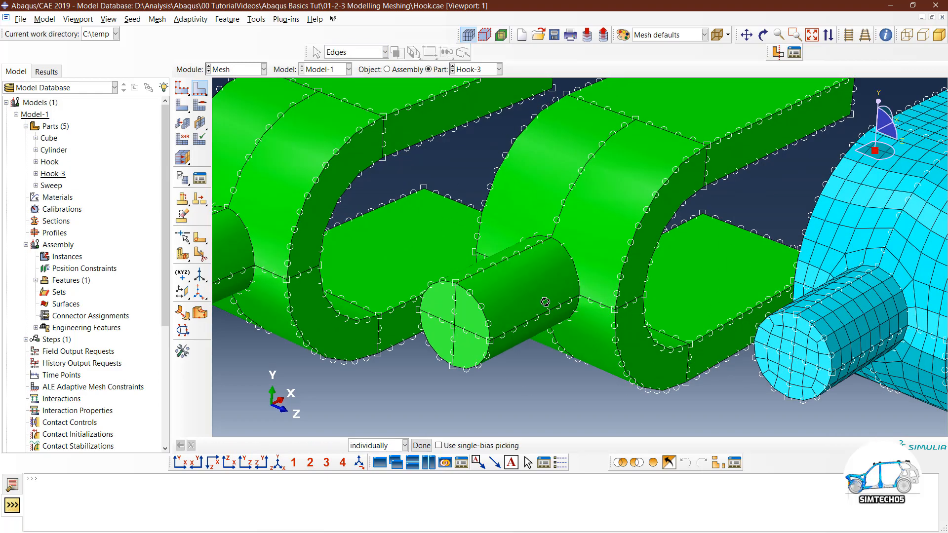
pyautogui.keyDown('ctrl'); pyautogui.keyDown('alt'); pyautogui.moveTo(546, 305); pyautogui.dragTo(553, 307); pyautogui.keyUp('alt'); pyautogui.keyUp('ctrl')
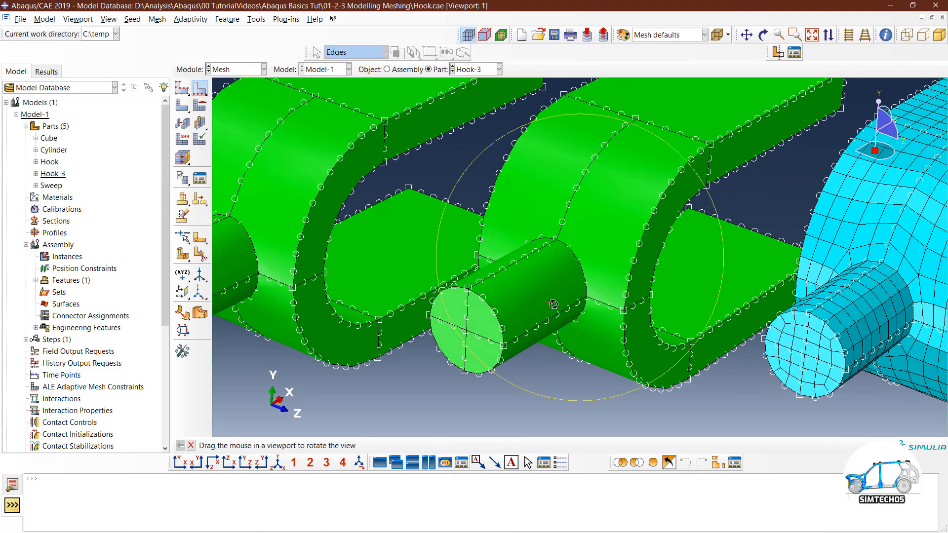
pyautogui.click(581, 272)
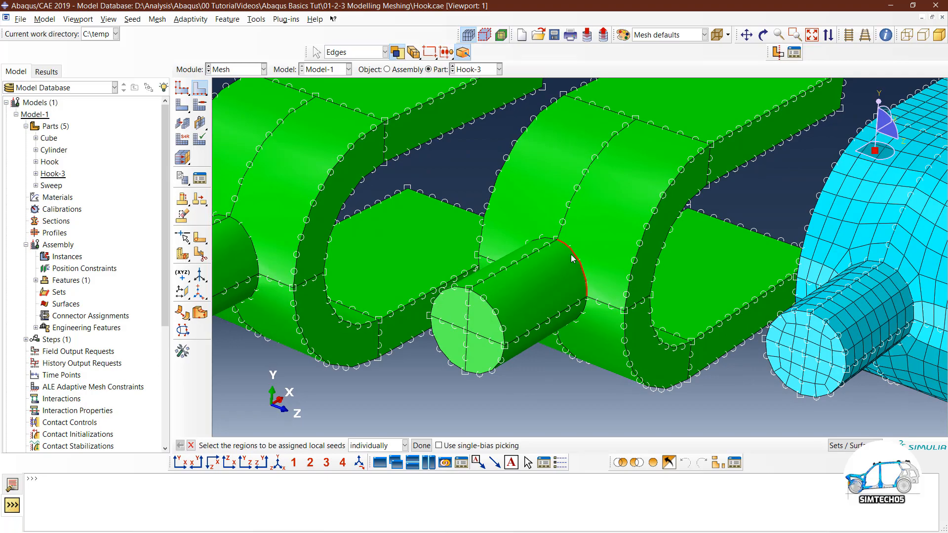
pyautogui.click(564, 227)
pyautogui.keyDown('ctrl'); pyautogui.keyDown('alt'); pyautogui.moveTo(565, 227); pyautogui.dragTo(611, 257); pyautogui.keyUp('alt'); pyautogui.keyUp('ctrl')
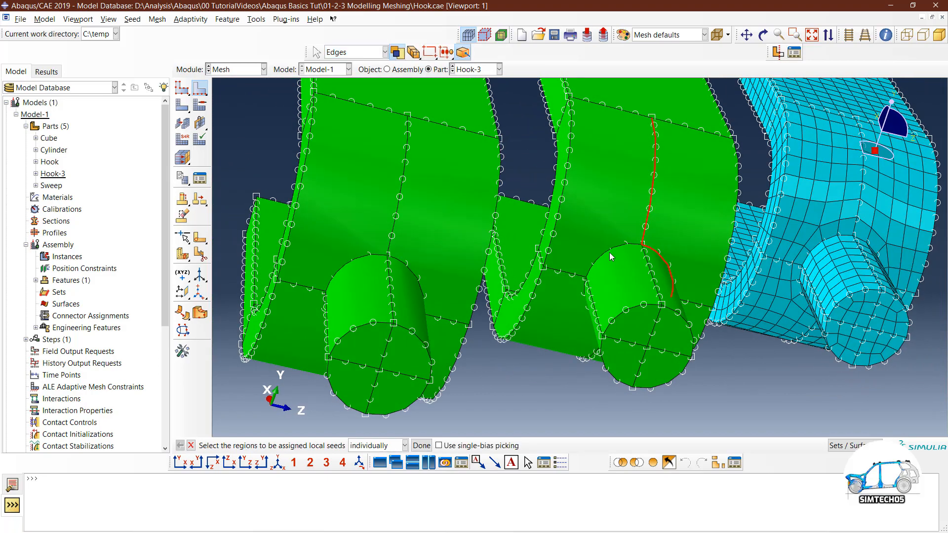
pyautogui.click(577, 271)
pyautogui.keyDown('ctrl'); pyautogui.keyDown('alt'); pyautogui.moveTo(573, 277); pyautogui.dragTo(606, 249); pyautogui.keyUp('alt'); pyautogui.keyUp('ctrl')
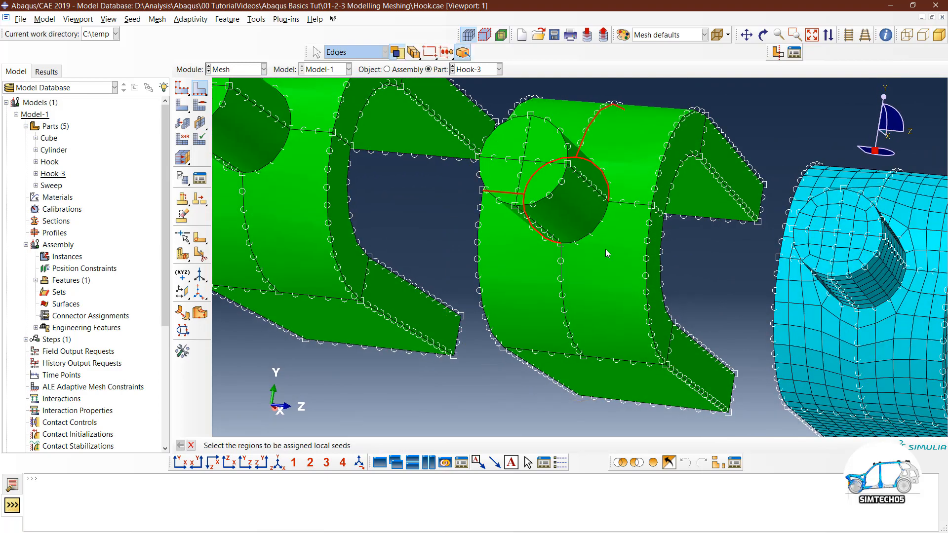
pyautogui.click(561, 264)
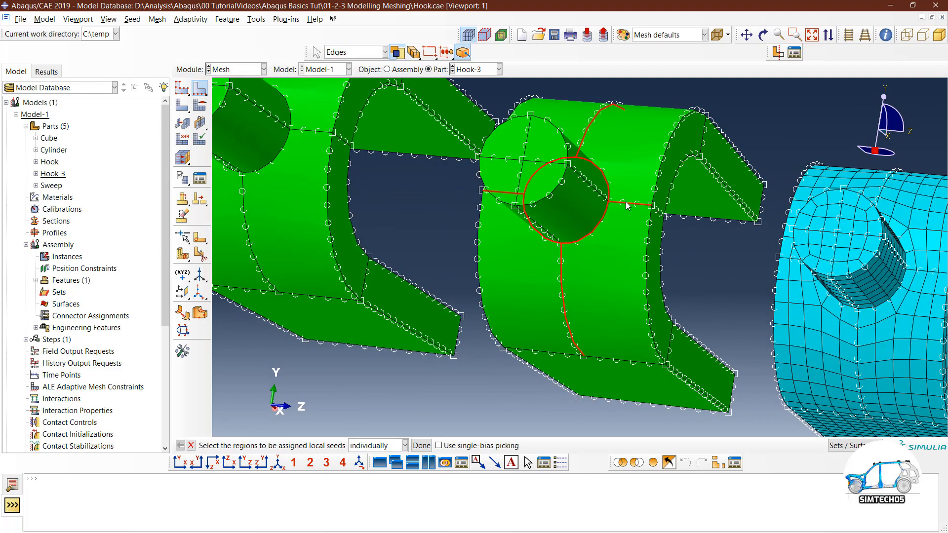
pyautogui.keyDown('ctrl'); pyautogui.keyDown('alt'); pyautogui.moveTo(625, 150); pyautogui.dragTo(652, 217); pyautogui.keyUp('alt'); pyautogui.keyUp('ctrl')
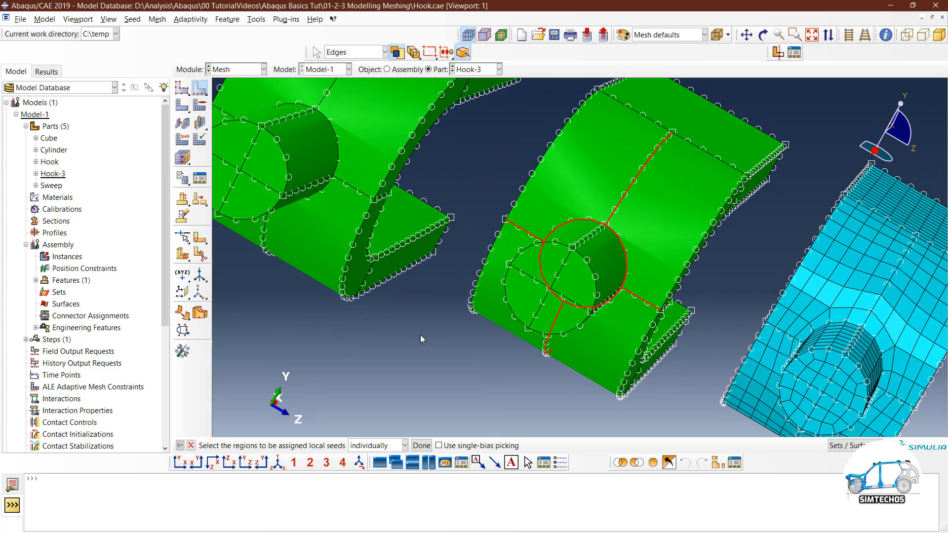
# Step: View the hooks straight on in the Y-Z plane without perspective and clear the edge selection
pyautogui.click(245, 463)
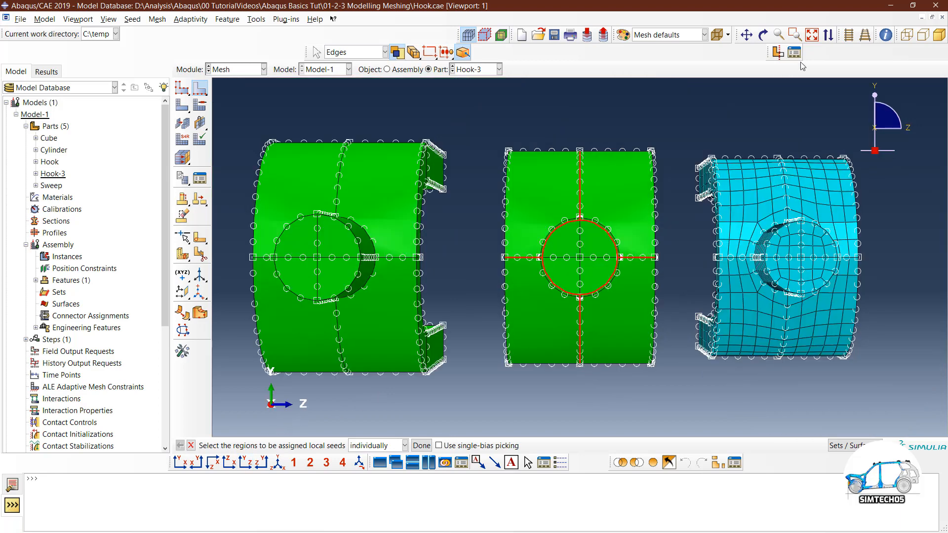
pyautogui.click(849, 40)
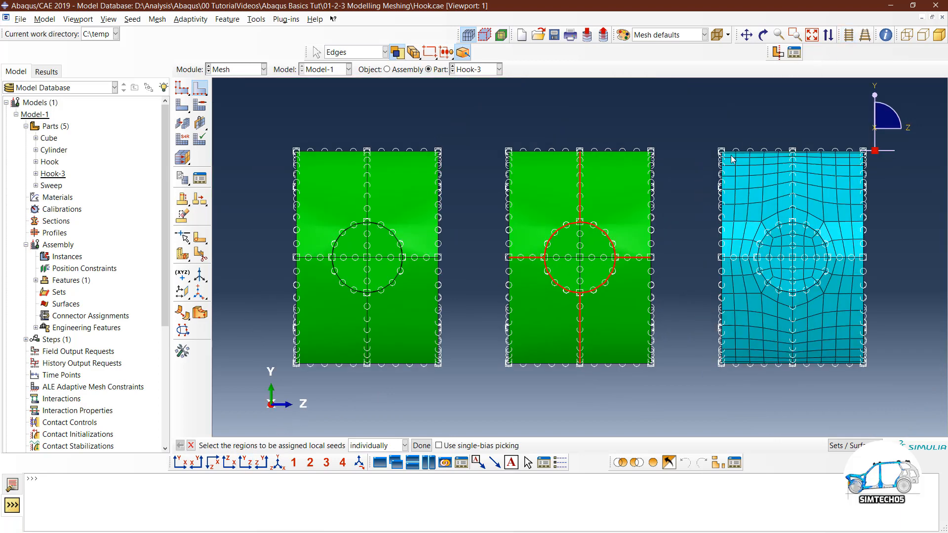
pyautogui.click(583, 399)
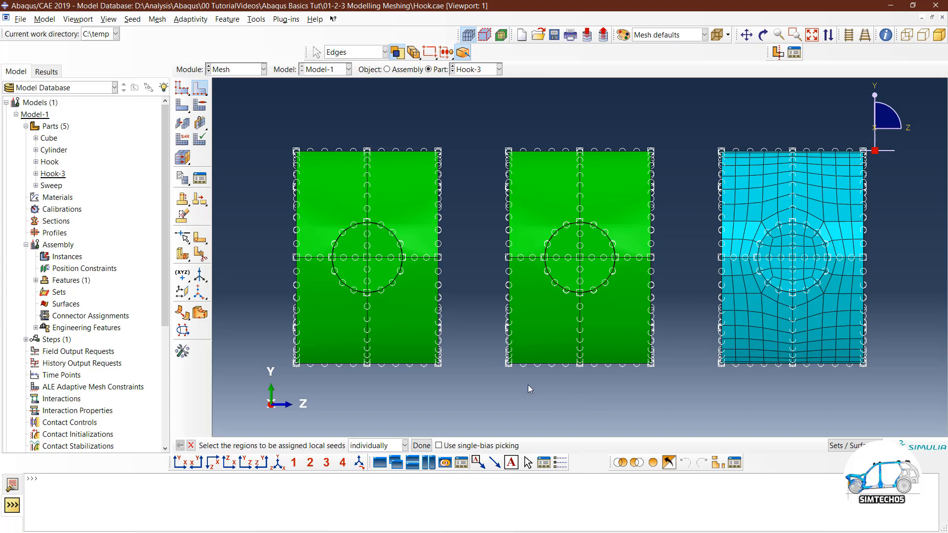
# Step: Select the middle hook's pin circle and the edges radiating from it in the Y-Z view
pyautogui.scroll(-3, 665, 306)
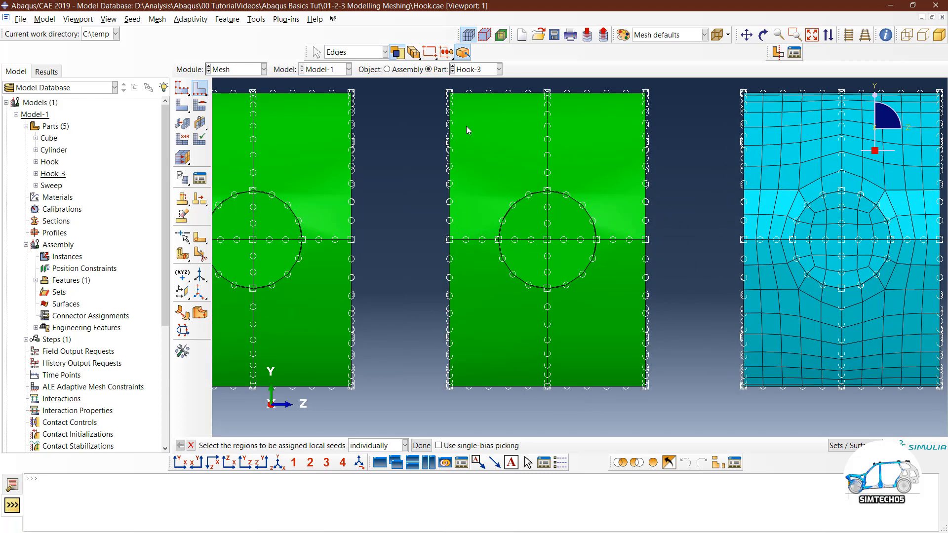
pyautogui.moveTo(499, 144)
pyautogui.mouseDown()
pyautogui.moveTo(576, 148)
pyautogui.moveTo(513, 142)
pyautogui.mouseUp()
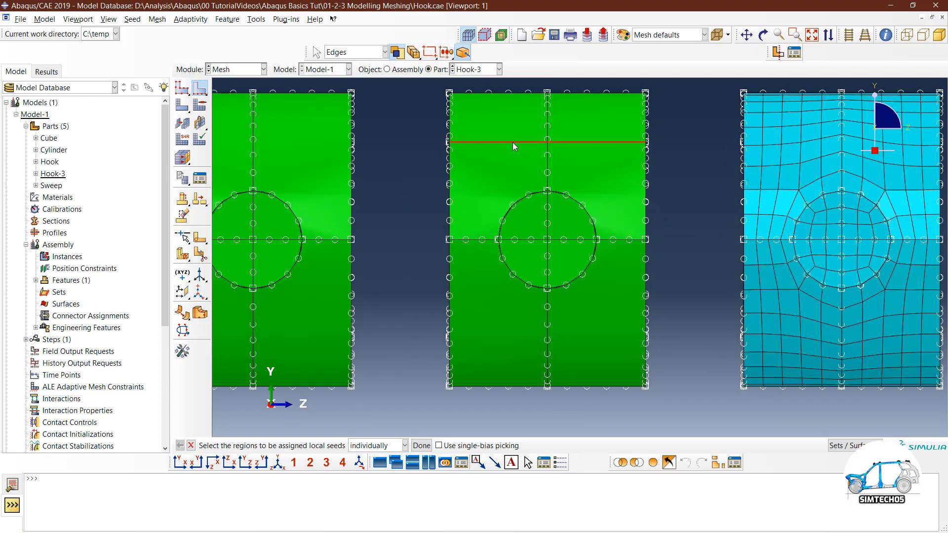
pyautogui.click(422, 169)
pyautogui.click(547, 177)
pyautogui.keyDown('shift'); pyautogui.click(582, 206); pyautogui.keyUp('shift')
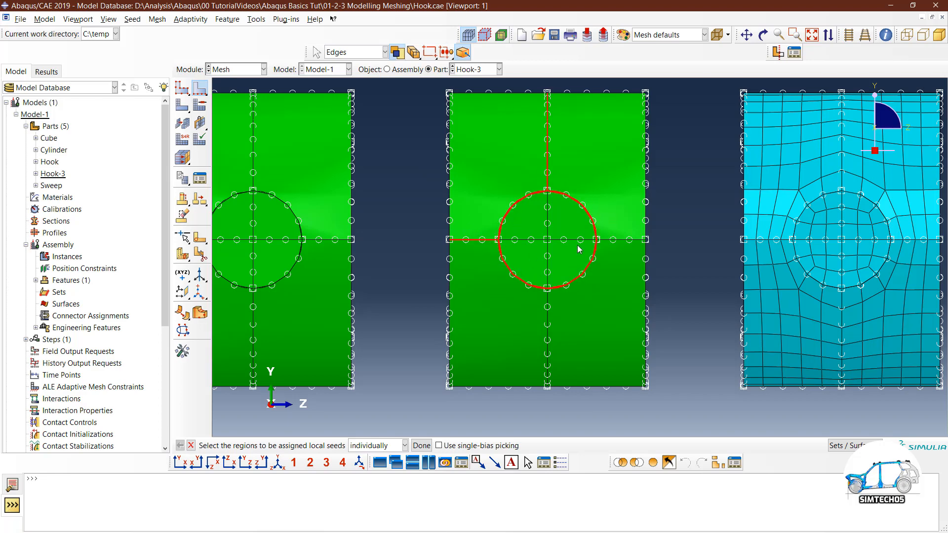
# Step: Deselect the inner-side and pin-end edges, keeping only the pin-base circle and the four edges radiating from it on the outer face
pyautogui.keyDown('ctrl'); pyautogui.keyDown('alt'); pyautogui.moveTo(645, 258); pyautogui.dragTo(542, 281); pyautogui.keyUp('alt'); pyautogui.keyUp('ctrl')
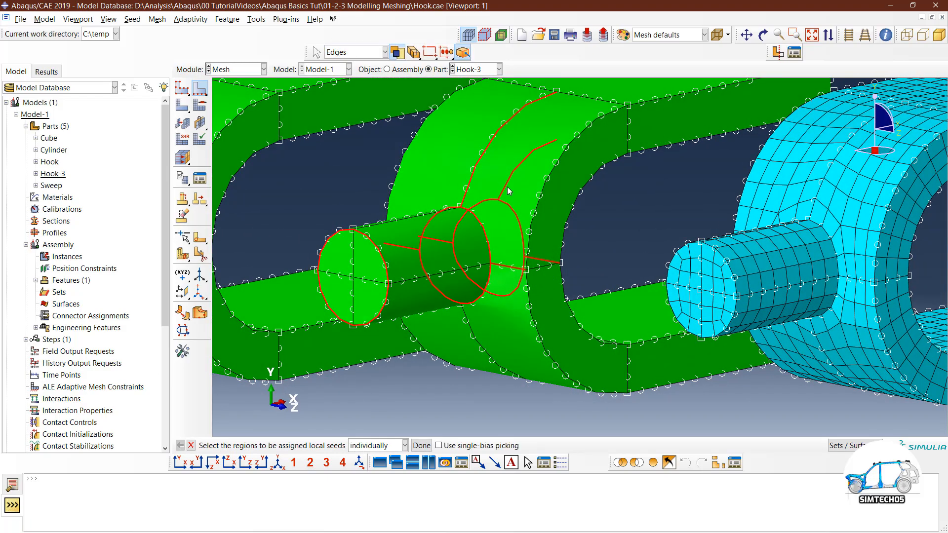
pyautogui.moveTo(498, 182); pyautogui.dragTo(549, 242)
pyautogui.keyDown('ctrl'); pyautogui.keyDown('alt'); pyautogui.moveTo(567, 292); pyautogui.dragTo(514, 250); pyautogui.keyUp('alt'); pyautogui.keyUp('ctrl')
pyautogui.moveTo(453, 198); pyautogui.dragTo(503, 286)
pyautogui.moveTo(237, 172); pyautogui.dragTo(290, 293)
pyautogui.keyDown('ctrl'); pyautogui.keyDown('alt'); pyautogui.moveTo(408, 239); pyautogui.dragTo(534, 310); pyautogui.keyUp('alt'); pyautogui.keyUp('ctrl')
pyautogui.keyDown('shift'); pyautogui.click(535, 309); pyautogui.keyUp('shift')
pyautogui.scroll(-3, 555, 290)
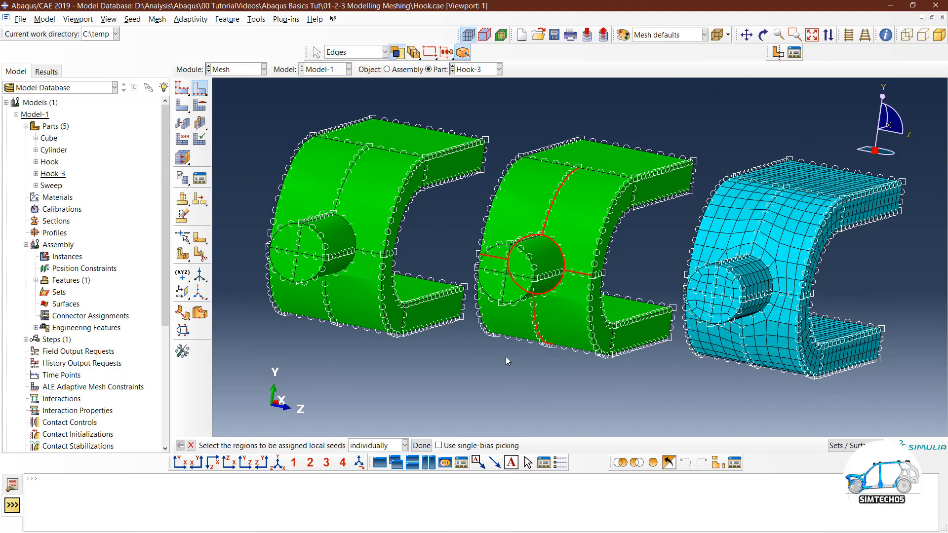
# Step: Seed the selected edges by size with an approximate element size of 0.5 and apply the seeds
pyautogui.click(422, 446)
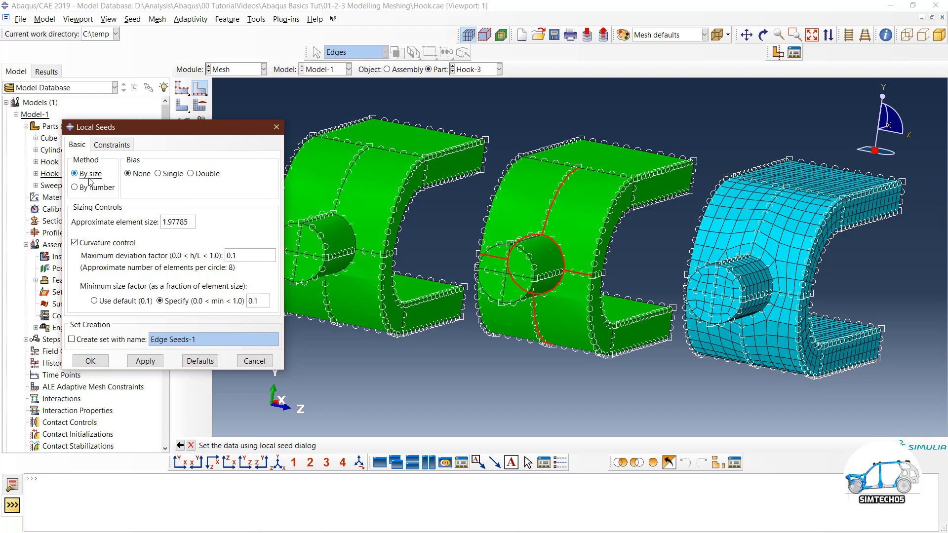
pyautogui.moveTo(194, 221); pyautogui.dragTo(151, 219)
pyautogui.write('0.5')
pyautogui.moveTo(181, 223); pyautogui.dragTo(153, 221)
pyautogui.click(139, 365)
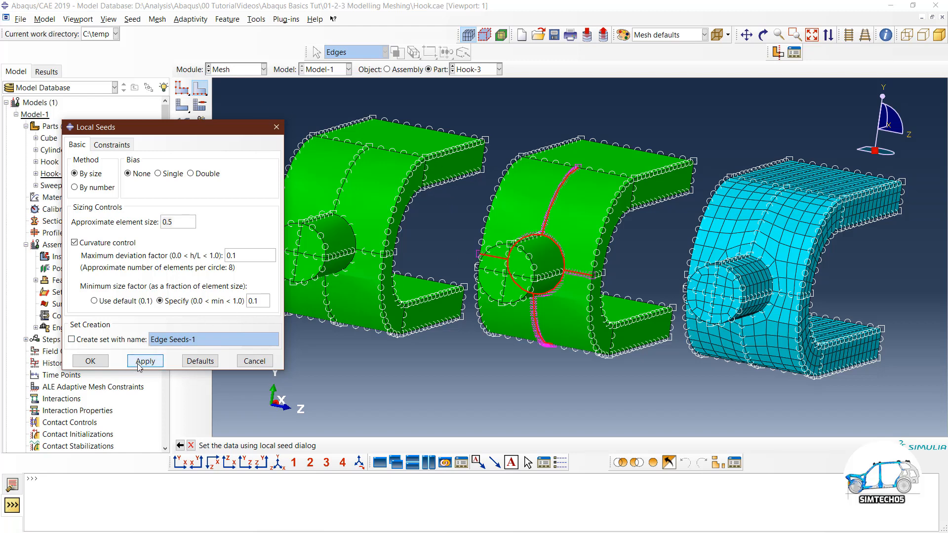
# Step: Create a set named El-0p5 from the seeded edges and accept the local seed settings
pyautogui.scroll(3, 541, 217)
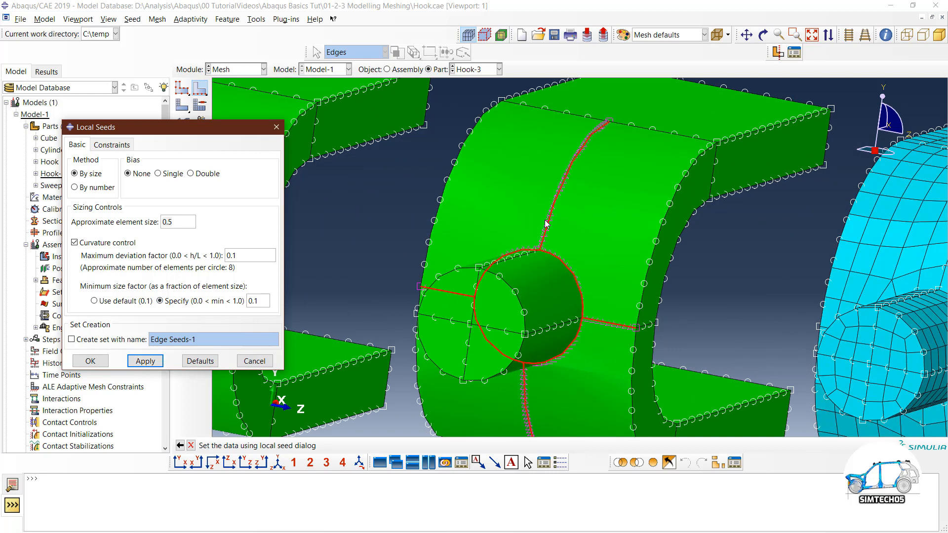
pyautogui.click(86, 341)
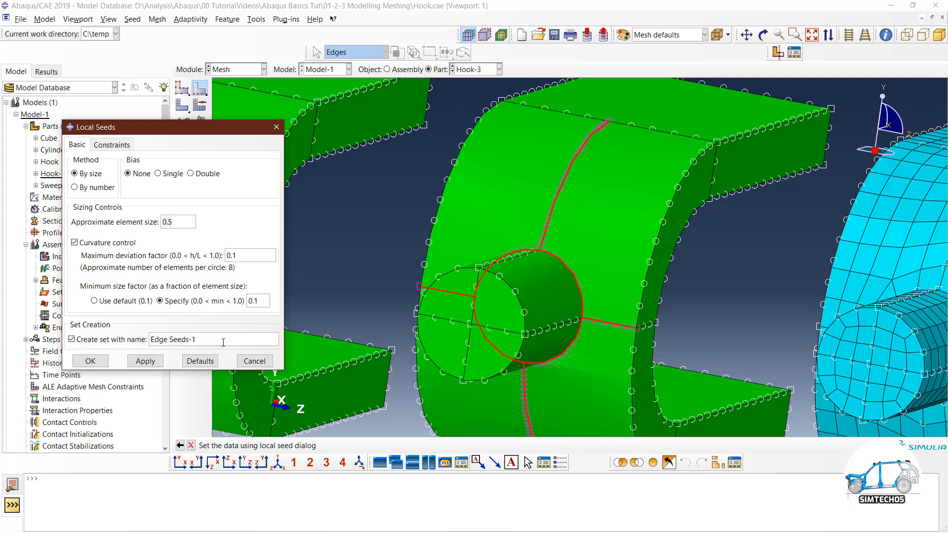
pyautogui.moveTo(223, 342); pyautogui.dragTo(123, 328)
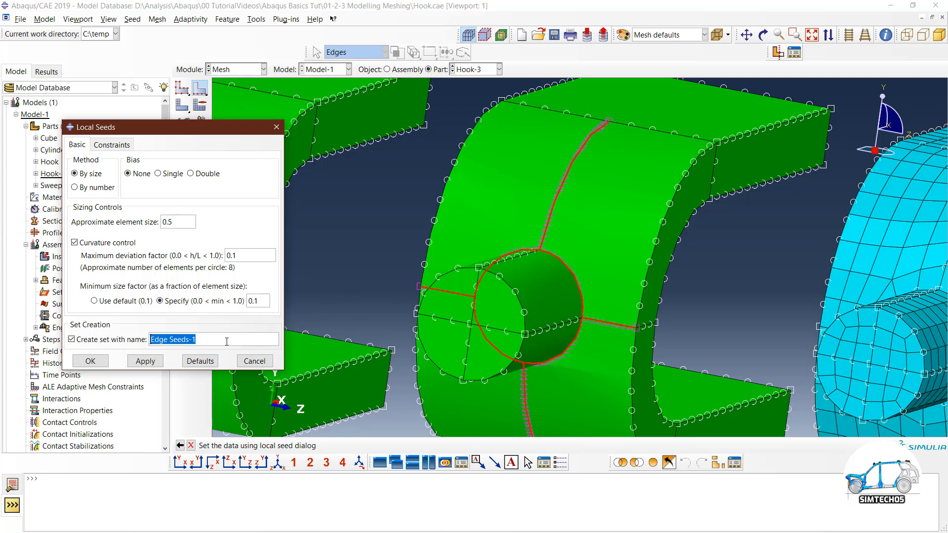
pyautogui.write('El')
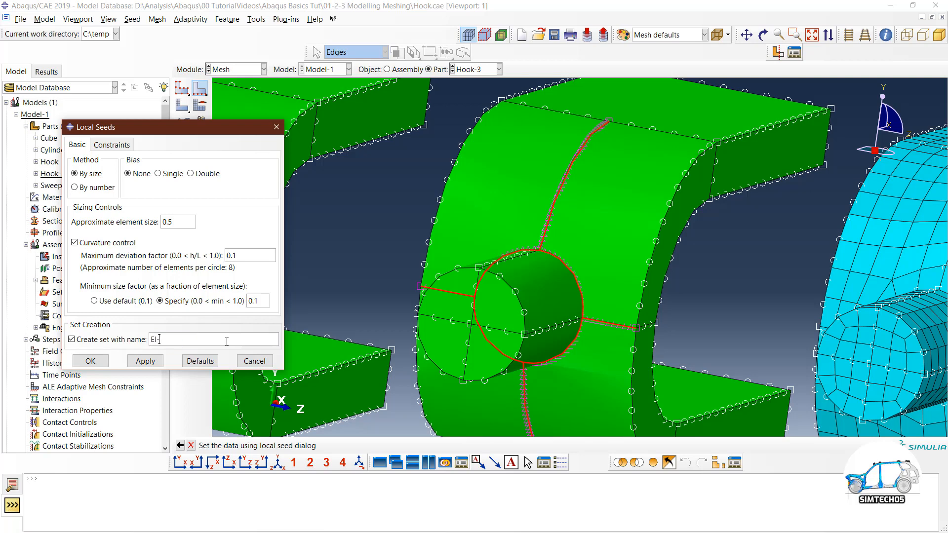
pyautogui.write('-0p5')
pyautogui.moveTo(180, 339); pyautogui.dragTo(149, 333)
pyautogui.click(92, 360)
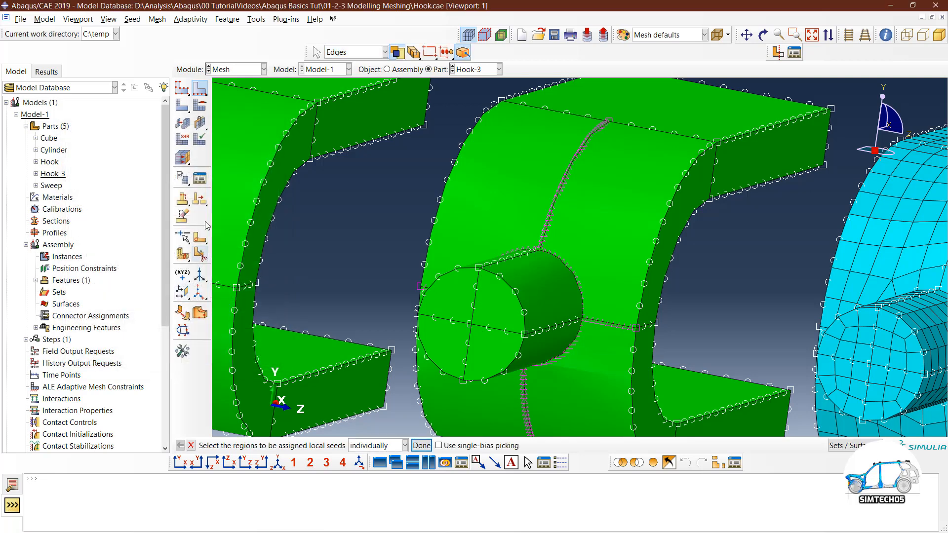
# Step: Mesh the middle hook, including its pin, using region meshing
pyautogui.click(180, 107)
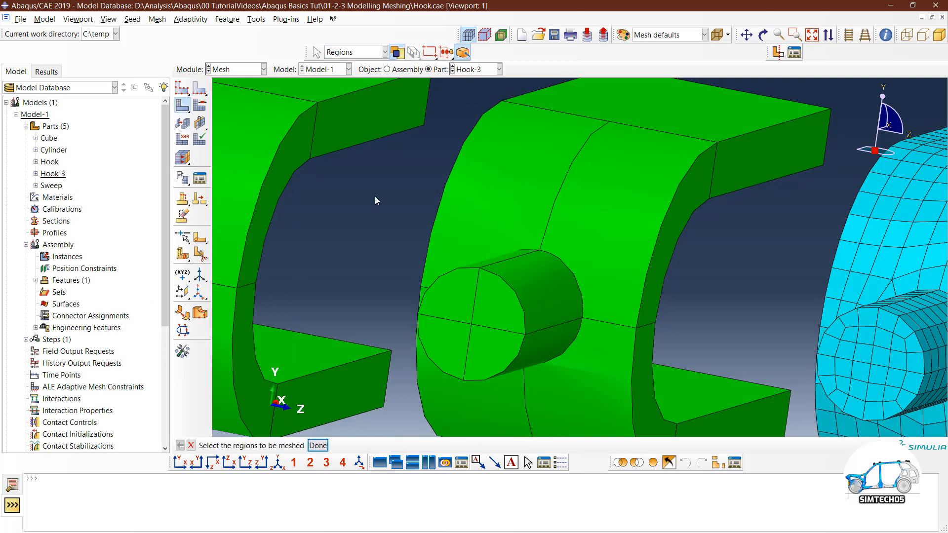
pyautogui.scroll(3, 524, 258)
pyautogui.moveTo(480, 200); pyautogui.dragTo(585, 395)
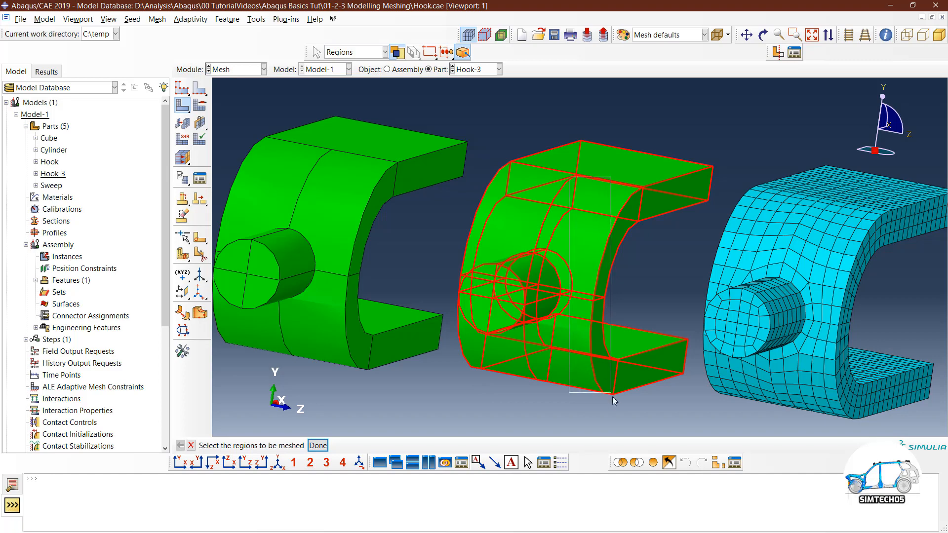
pyautogui.click(318, 446)
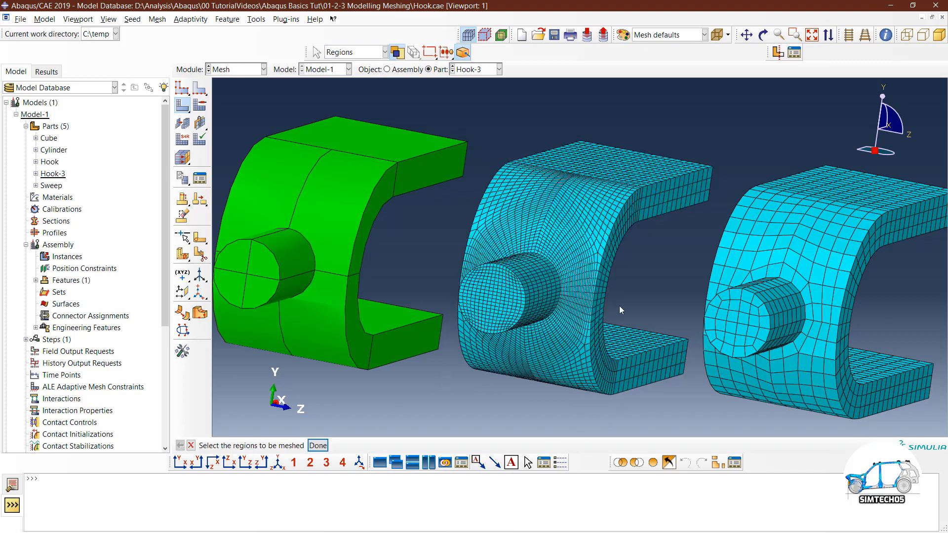
# Step: Select the lengthwise edges of the middle hook's pin for local edge seeding
pyautogui.scroll(-3, 620, 306)
pyautogui.keyDown('ctrl'); pyautogui.keyDown('alt'); pyautogui.moveTo(627, 307); pyautogui.dragTo(582, 348); pyautogui.keyUp('alt'); pyautogui.keyUp('ctrl')
pyautogui.scroll(-3, 459, 297)
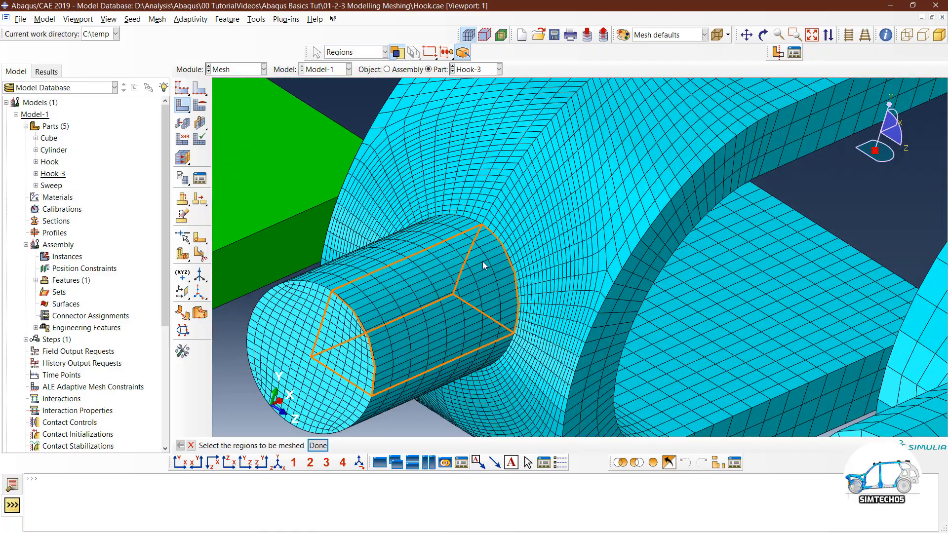
pyautogui.keyDown('ctrl'); pyautogui.keyDown('alt'); pyautogui.moveTo(518, 236); pyautogui.dragTo(483, 271); pyautogui.keyUp('alt'); pyautogui.keyUp('ctrl')
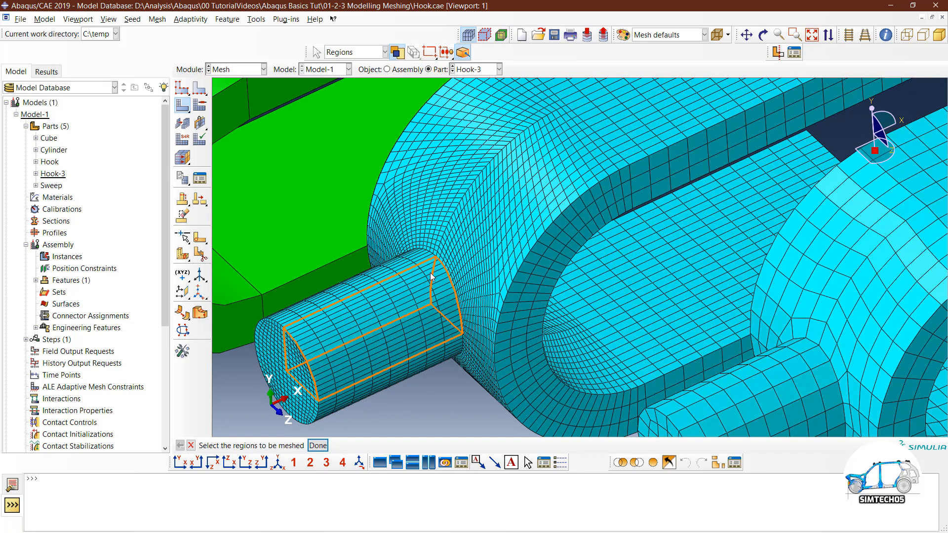
pyautogui.scroll(1, 449, 275)
pyautogui.keyDown('ctrl'); pyautogui.keyDown('alt'); pyautogui.moveTo(502, 299); pyautogui.dragTo(521, 314); pyautogui.keyUp('alt'); pyautogui.keyUp('ctrl')
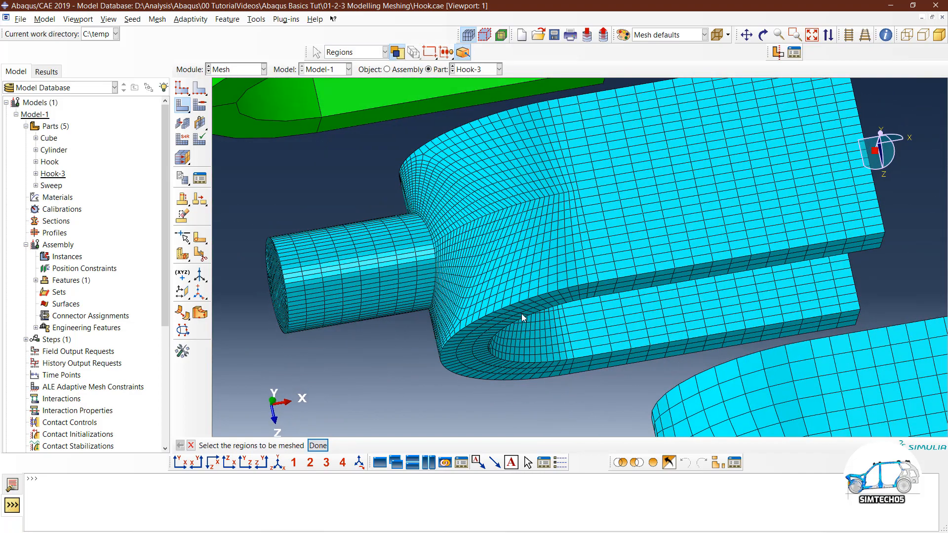
pyautogui.click(200, 87)
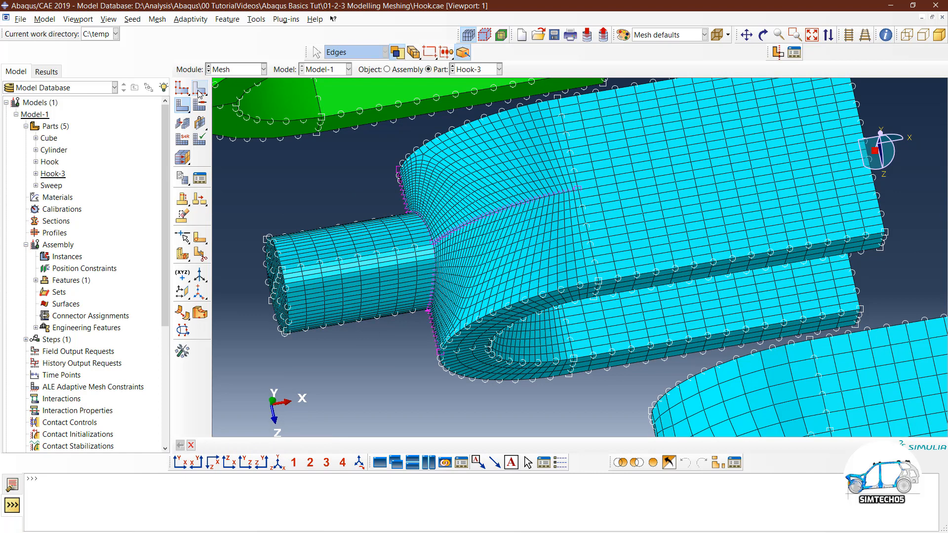
pyautogui.moveTo(316, 193); pyautogui.dragTo(354, 349)
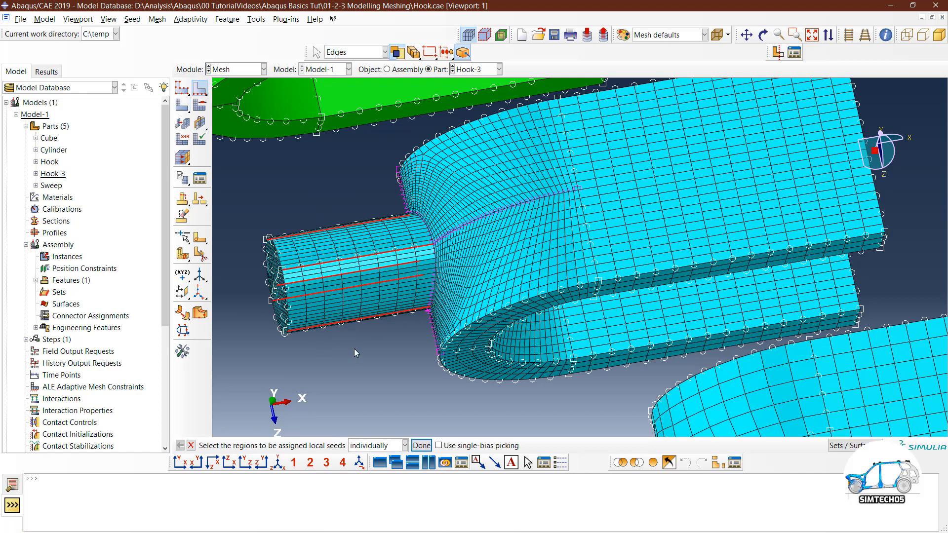
pyautogui.click(421, 446)
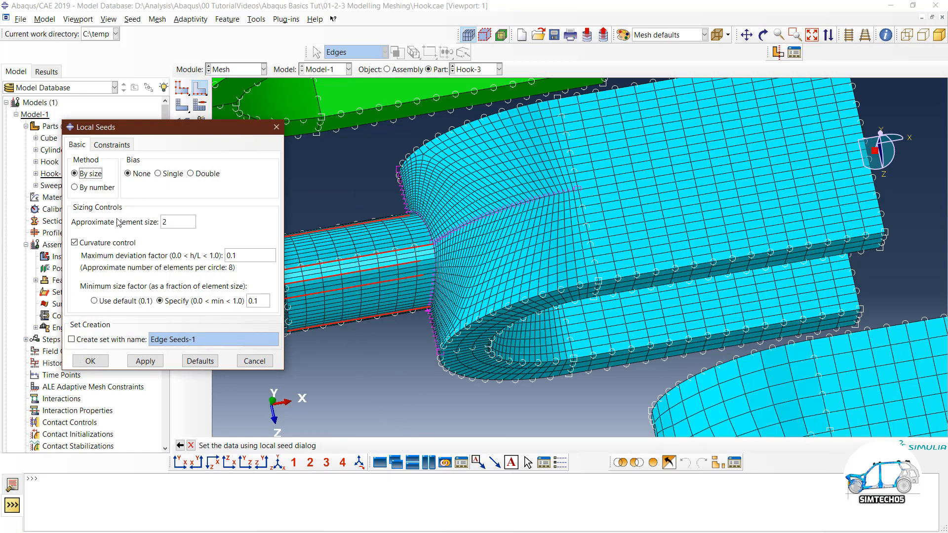
# Step: Seed the selected pin edges by size with an approximate element size of 0.5, deleting the invalidated meshes
pyautogui.doubleClick(165, 222)
pyautogui.write('0.5')
pyautogui.click(145, 360)
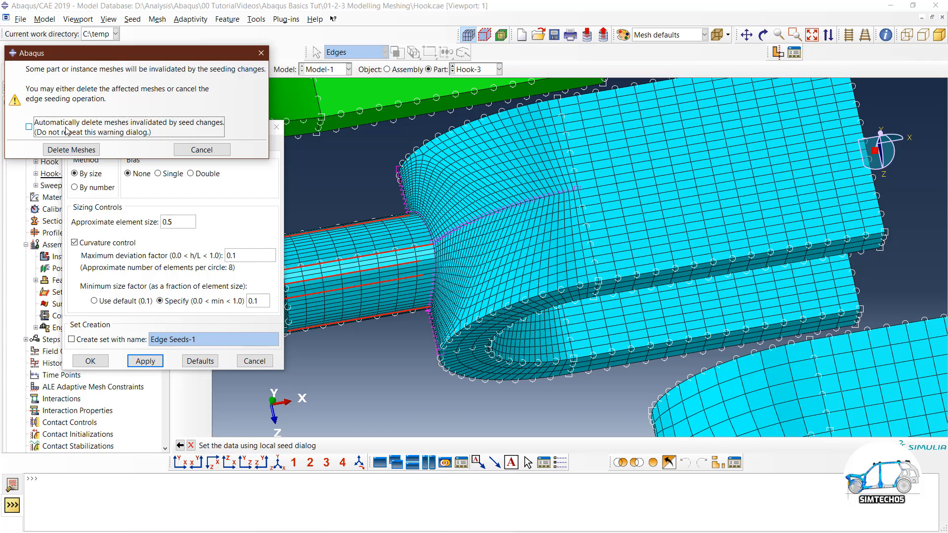
pyautogui.click(71, 150)
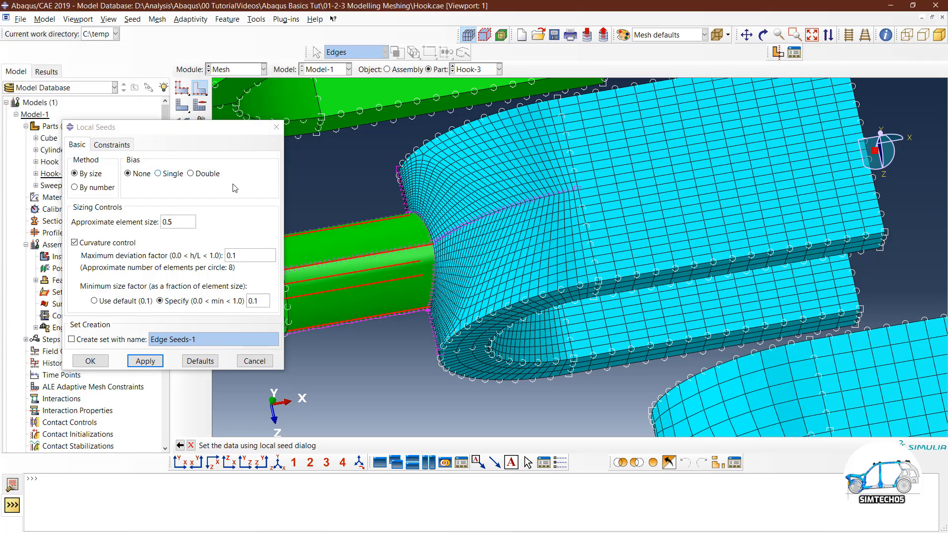
# Step: Apply single-bias seeds by size to the pin's lengthwise edges, with minimum size 0.4 and maximum size 2
pyautogui.scroll(-4, 408, 289)
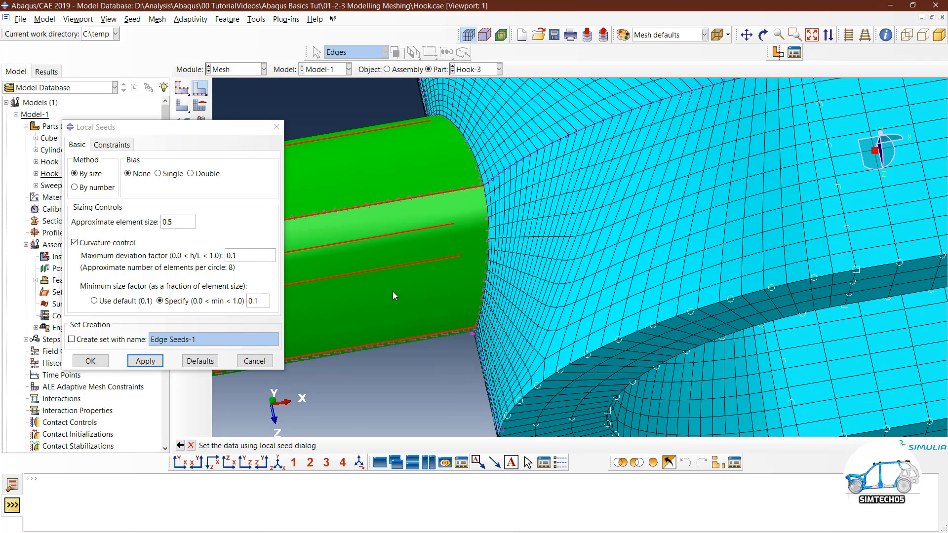
pyautogui.keyDown('ctrl'); pyautogui.keyDown('alt'); pyautogui.moveTo(428, 255); pyautogui.dragTo(569, 260, button='middle'); pyautogui.keyUp('alt'); pyautogui.keyUp('ctrl')
pyautogui.keyDown('ctrl'); pyautogui.keyDown('alt'); pyautogui.moveTo(578, 341); pyautogui.dragTo(528, 333); pyautogui.keyUp('alt'); pyautogui.keyUp('ctrl')
pyautogui.keyDown('ctrl'); pyautogui.keyDown('alt'); pyautogui.moveTo(513, 295); pyautogui.dragTo(561, 289, button='middle'); pyautogui.keyUp('alt'); pyautogui.keyUp('ctrl')
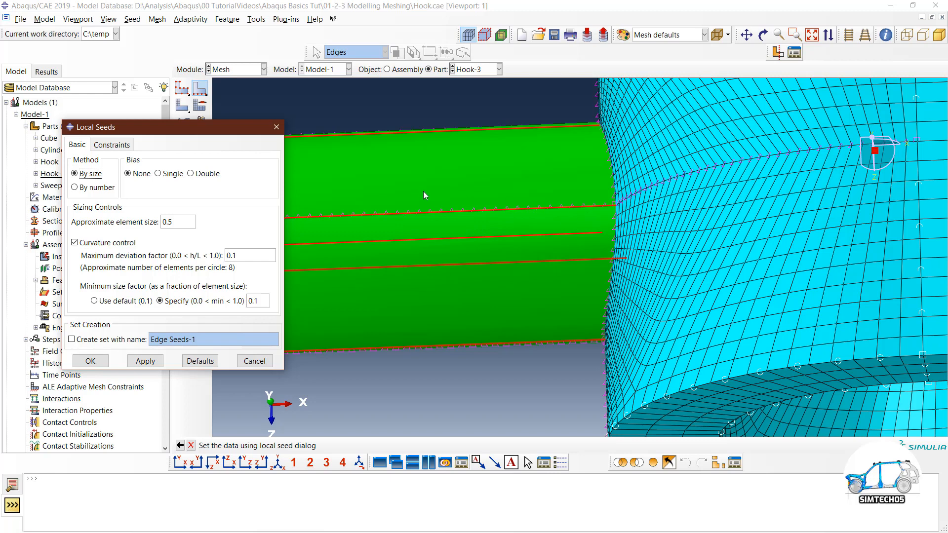
pyautogui.click(166, 178)
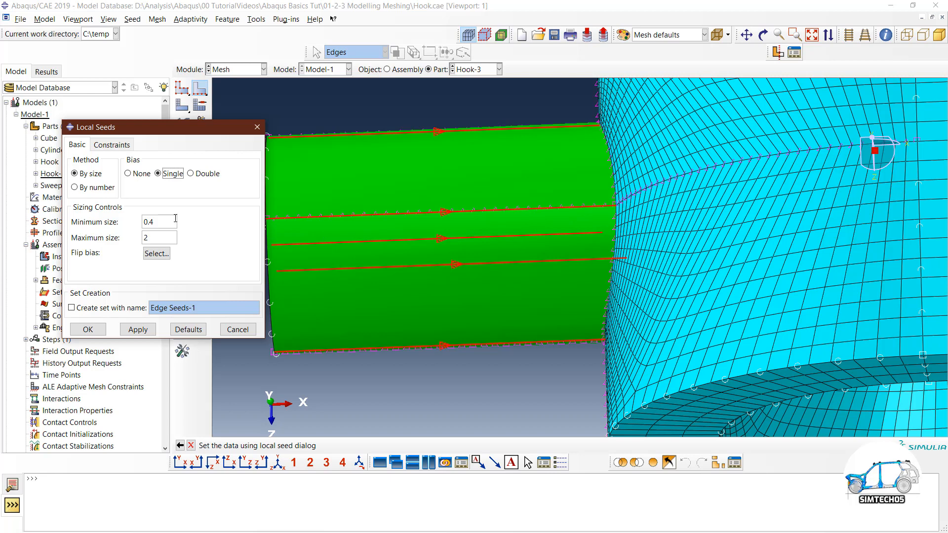
pyautogui.click(169, 220)
pyautogui.click(138, 329)
pyautogui.scroll(3, 592, 207)
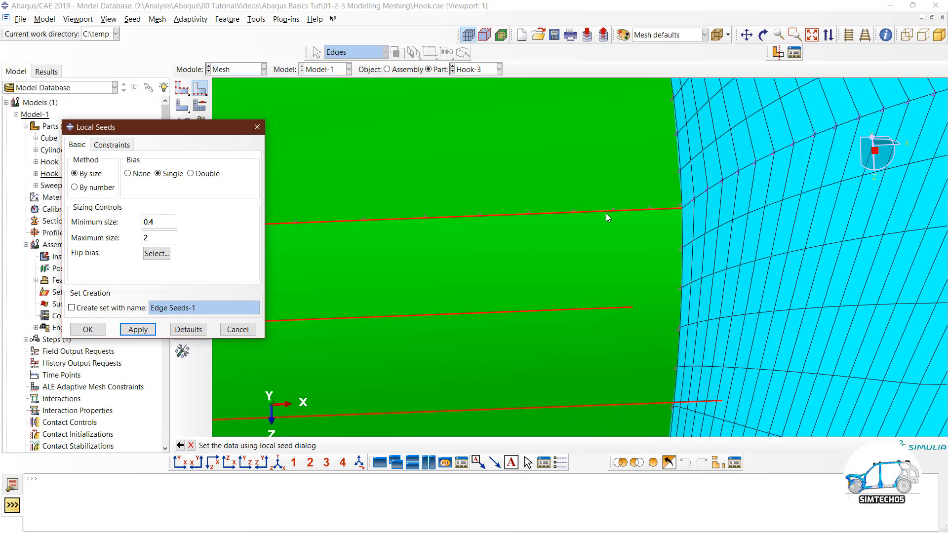
pyautogui.scroll(-2, 516, 217)
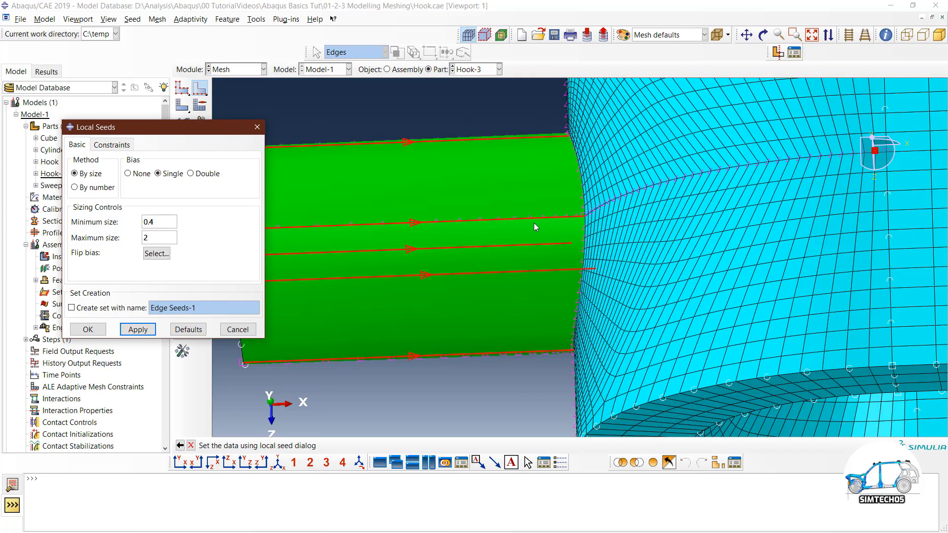
pyautogui.keyDown('ctrl'); pyautogui.keyDown('alt'); pyautogui.moveTo(534, 223); pyautogui.dragTo(563, 221, button='middle'); pyautogui.keyUp('alt'); pyautogui.keyUp('ctrl')
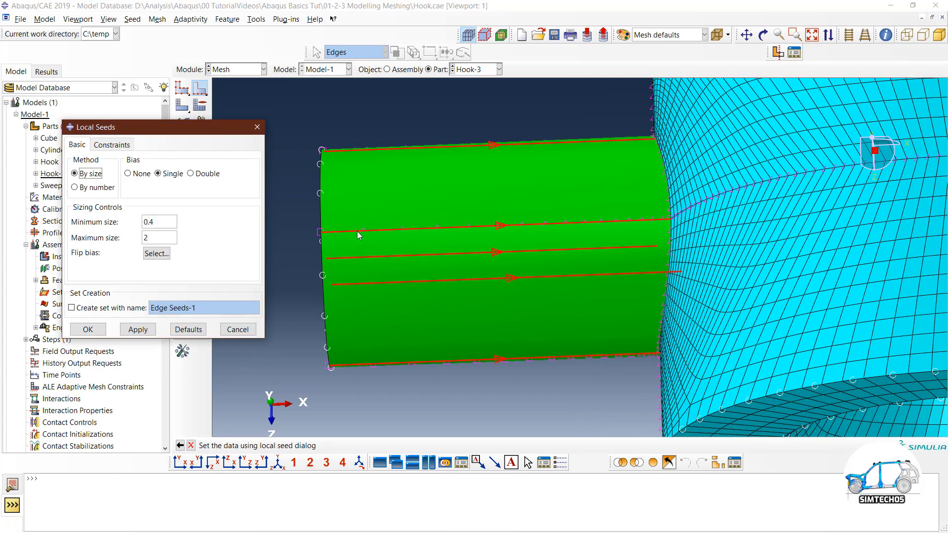
pyautogui.click(88, 329)
# Step: Mesh all cells of the middle hook's pin using region meshing
pyautogui.click(182, 104)
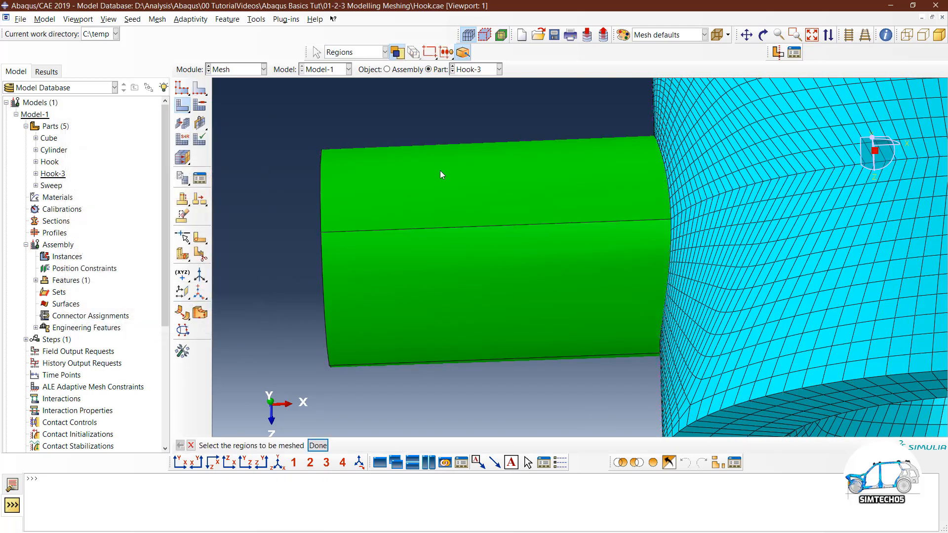
pyautogui.scroll(-1, 440, 170)
pyautogui.moveTo(345, 114); pyautogui.dragTo(476, 340)
pyautogui.middleClick(476, 341)
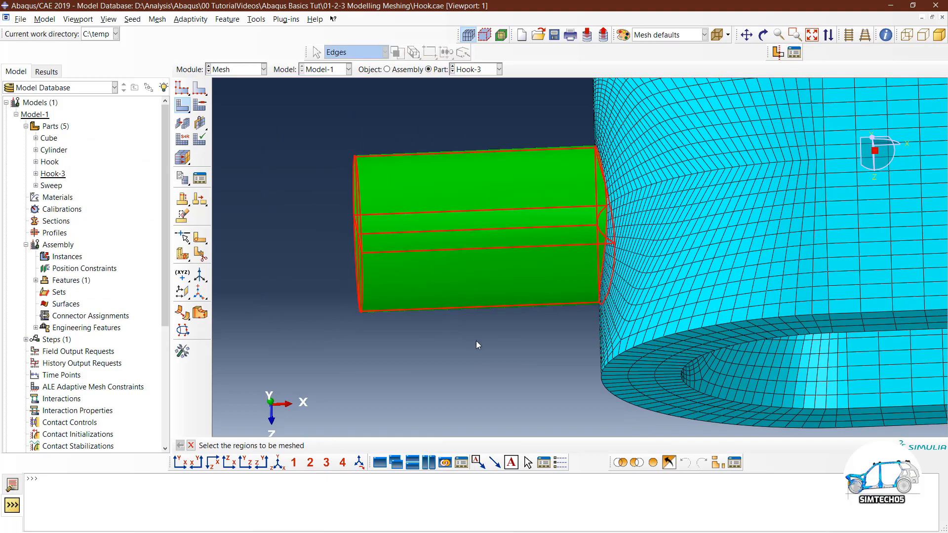
pyautogui.keyDown('ctrl'); pyautogui.keyDown('alt'); pyautogui.moveTo(392, 291); pyautogui.dragTo(567, 275); pyautogui.keyUp('alt'); pyautogui.keyUp('ctrl')
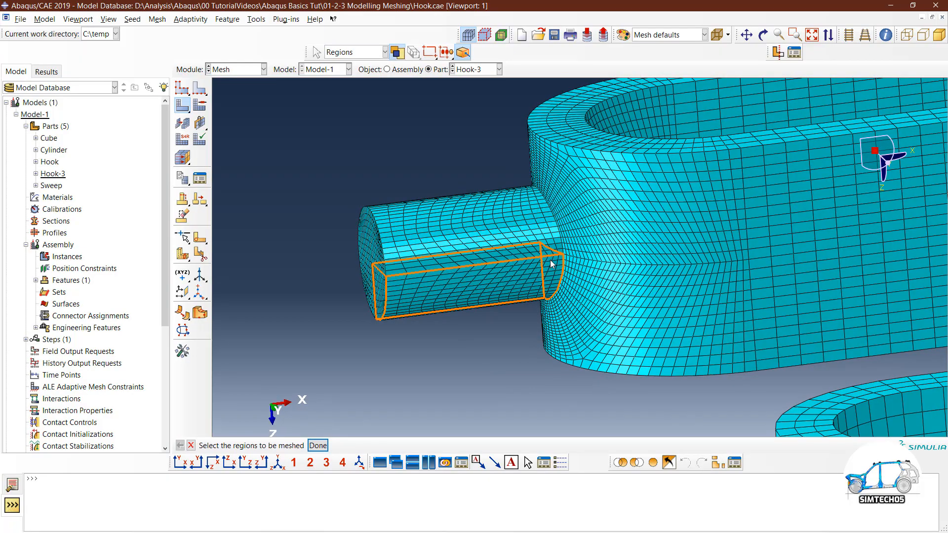
pyautogui.keyDown('ctrl'); pyautogui.keyDown('alt'); pyautogui.moveTo(498, 328); pyautogui.dragTo(552, 326); pyautogui.keyUp('alt'); pyautogui.keyUp('ctrl')
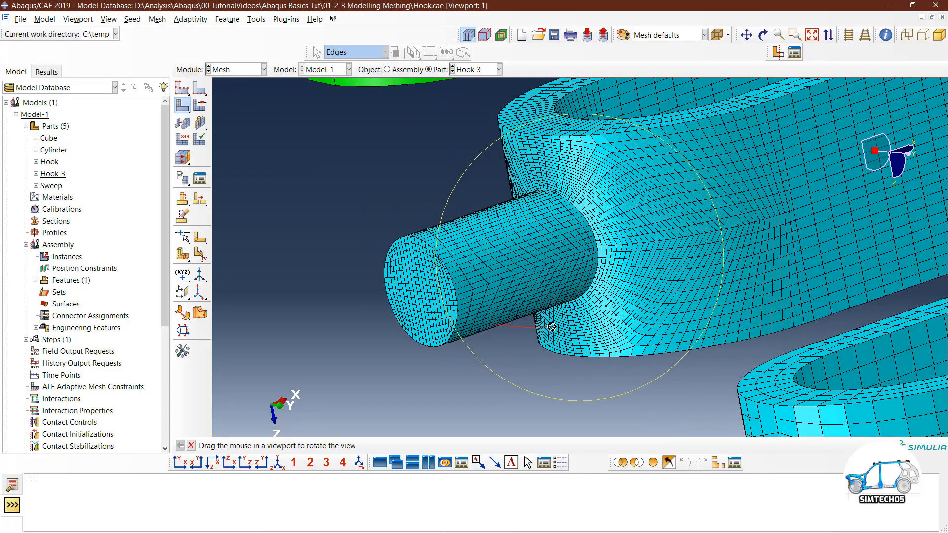
pyautogui.scroll(-2, 551, 331)
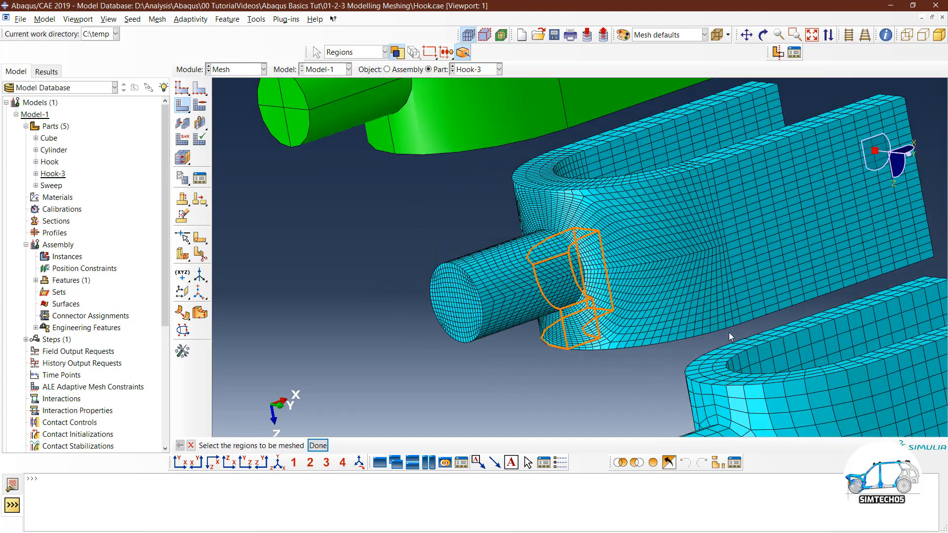
pyautogui.keyDown('ctrl'); pyautogui.keyDown('alt'); pyautogui.moveTo(729, 333); pyautogui.dragTo(617, 303); pyautogui.keyUp('alt'); pyautogui.keyUp('ctrl')
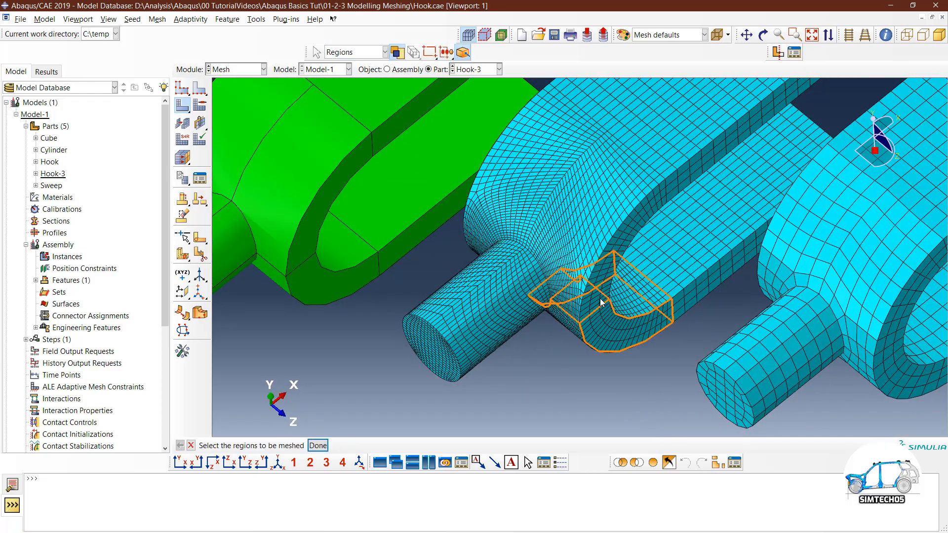
pyautogui.keyDown('ctrl'); pyautogui.keyDown('alt'); pyautogui.moveTo(596, 347); pyautogui.dragTo(619, 318); pyautogui.keyUp('alt'); pyautogui.keyUp('ctrl')
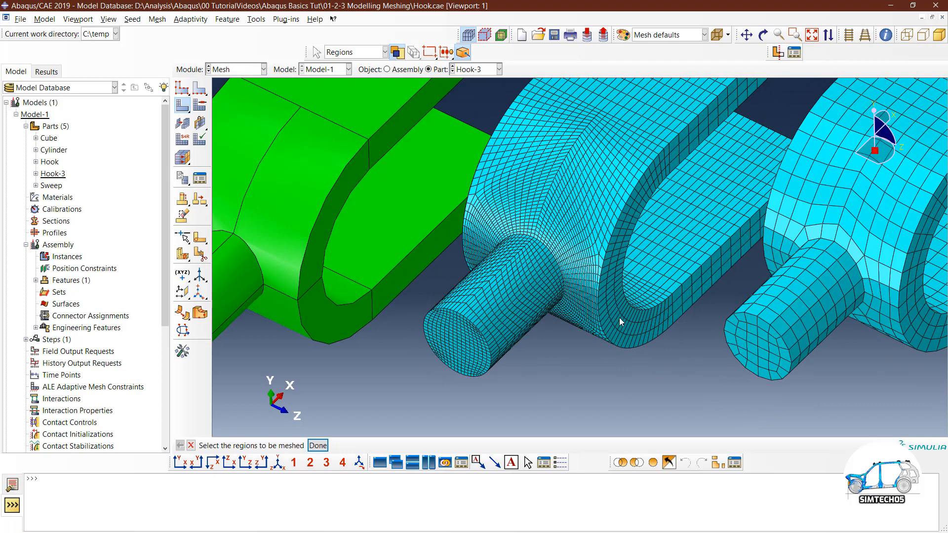
# Step: Delete the region meshes of the whole middle hook, including its pin
pyautogui.click(183, 106)
pyautogui.moveTo(186, 108); pyautogui.dragTo(248, 105)
pyautogui.scroll(-5, 500, 335)
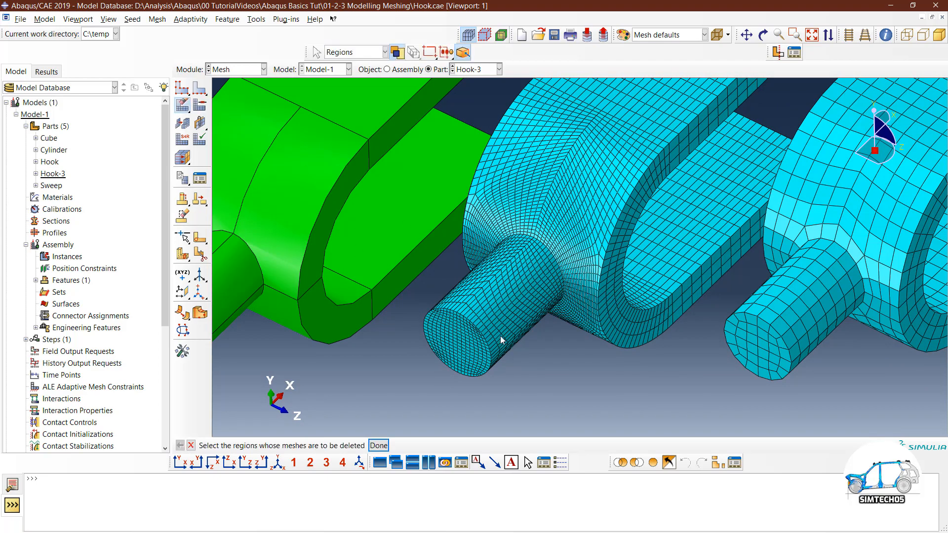
pyautogui.keyDown('ctrl'); pyautogui.keyDown('alt'); pyautogui.moveTo(548, 384); pyautogui.dragTo(606, 364); pyautogui.keyUp('alt'); pyautogui.keyUp('ctrl')
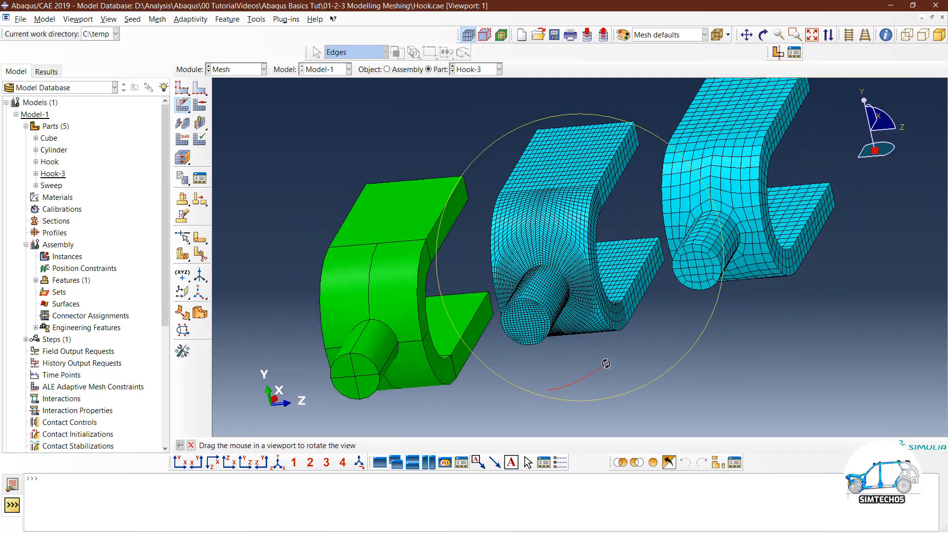
pyautogui.moveTo(477, 111); pyautogui.dragTo(559, 286)
pyautogui.middleClick(629, 369)
pyautogui.scroll(3, 552, 292)
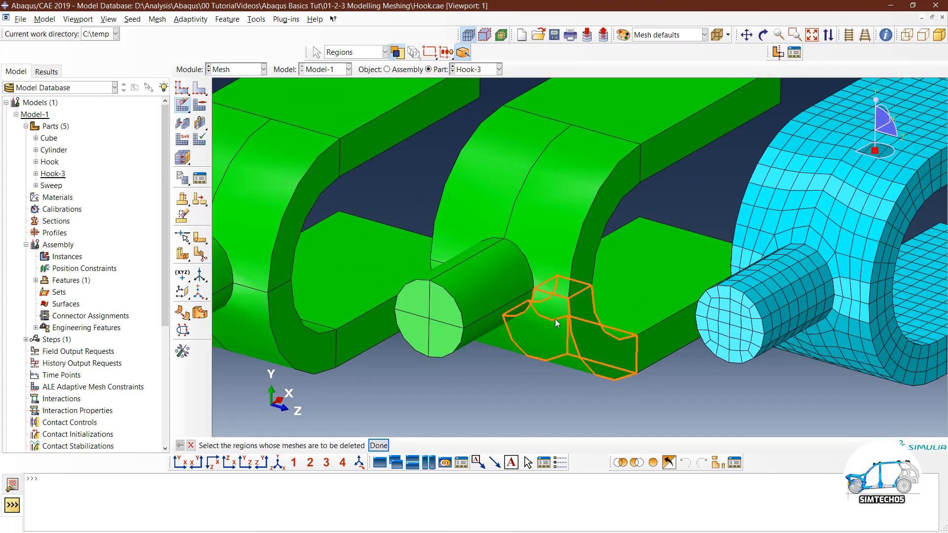
pyautogui.middleClick(565, 395)
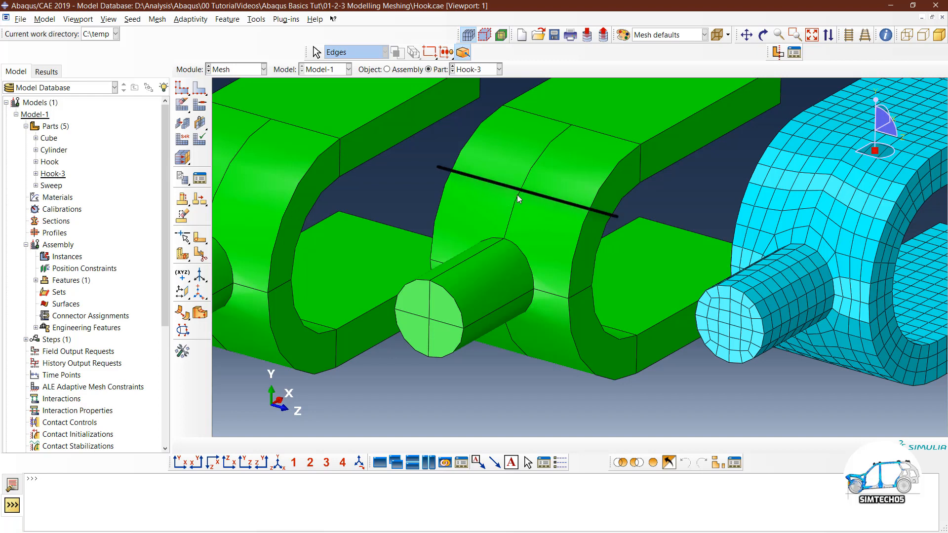
# Step: Partition the middle hook's upper curved cells with a three-point plane through the midpoints of both outer curved edges and the inner curved edge
pyautogui.moveTo(578, 223)
pyautogui.keyDown('ctrl'); pyautogui.keyDown('alt'); pyautogui.mouseDown()
pyautogui.moveTo(540, 212)
pyautogui.moveTo(506, 217)
pyautogui.mouseUp(); pyautogui.keyUp('alt'); pyautogui.keyUp('ctrl')
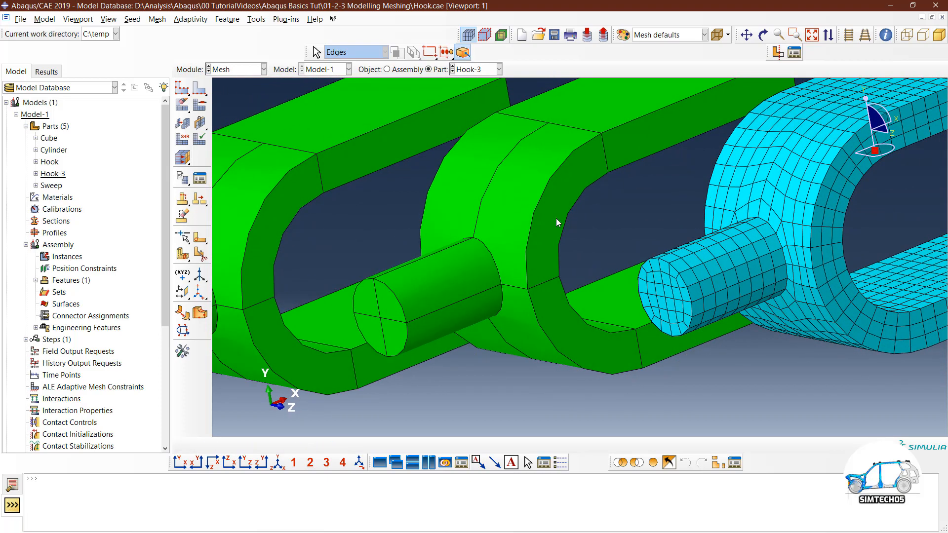
pyautogui.click(183, 256)
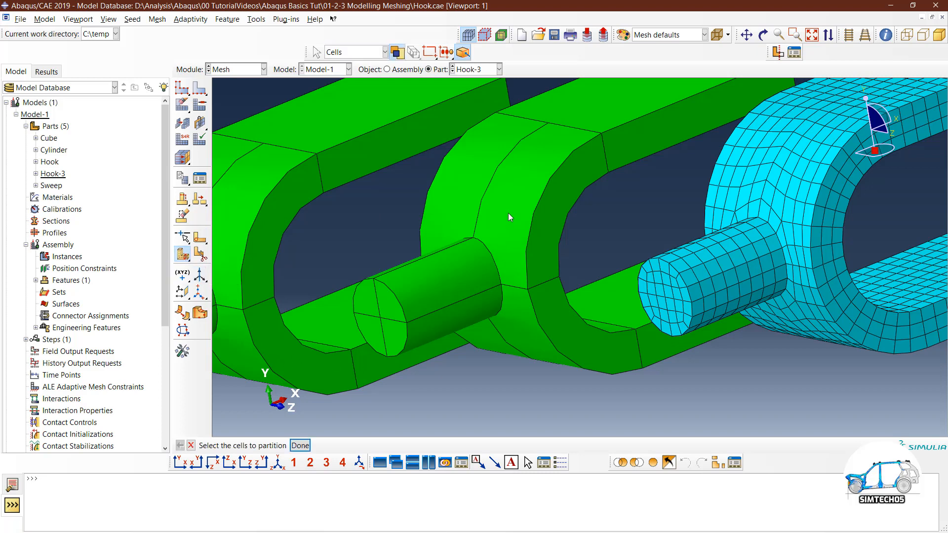
pyautogui.click(471, 207)
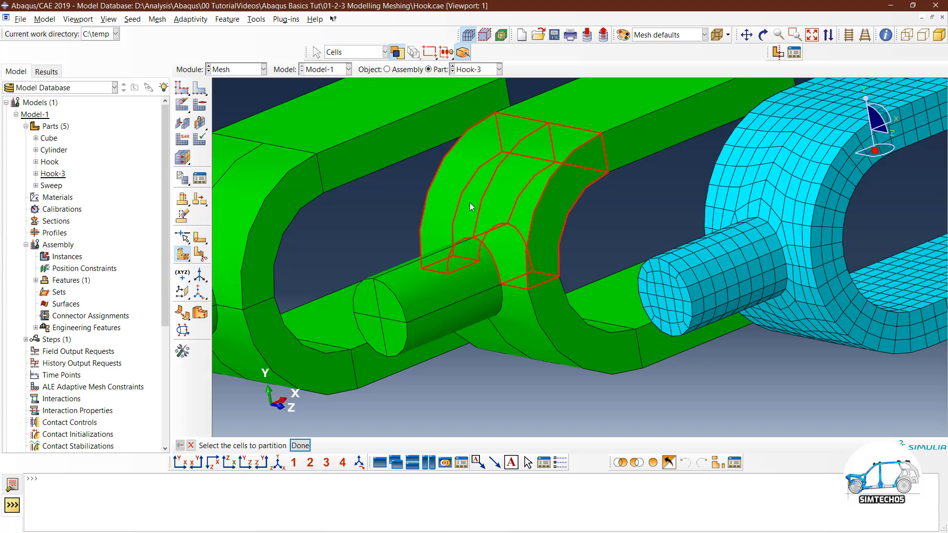
pyautogui.click(299, 445)
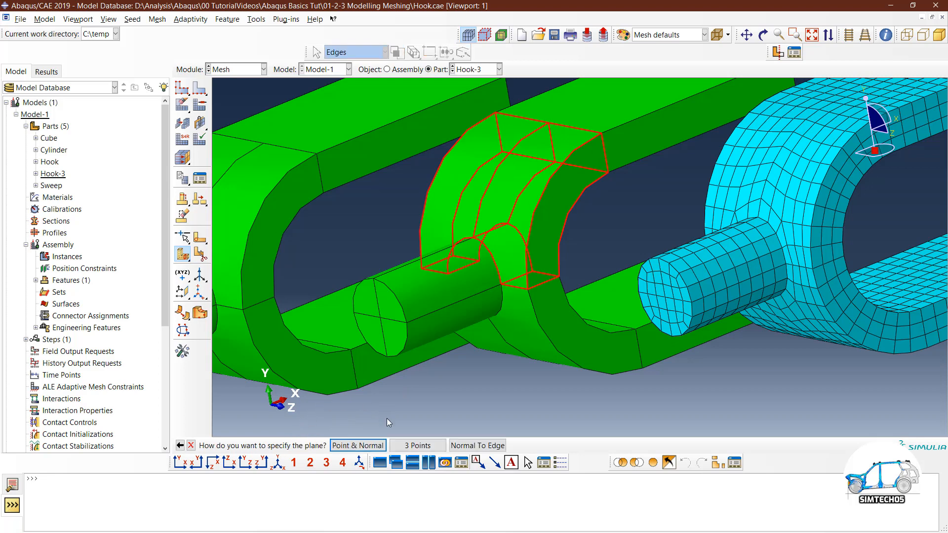
pyautogui.click(418, 446)
pyautogui.scroll(-3, 524, 225)
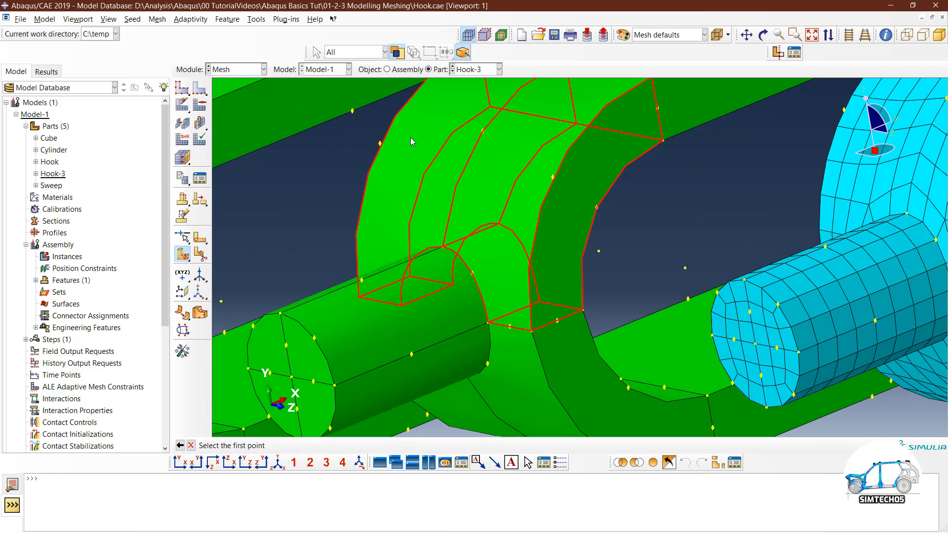
pyautogui.click(380, 144)
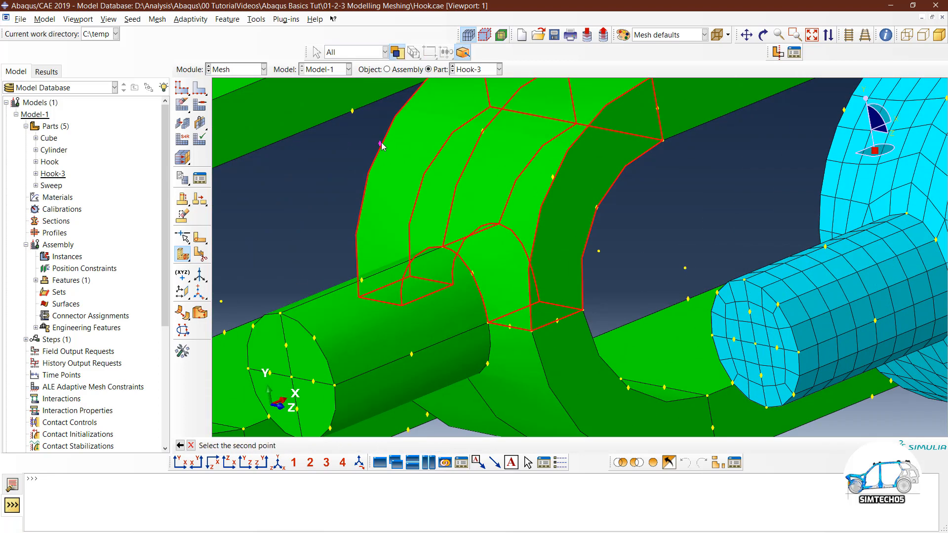
pyautogui.click(553, 177)
pyautogui.click(598, 208)
pyautogui.middleClick(619, 232)
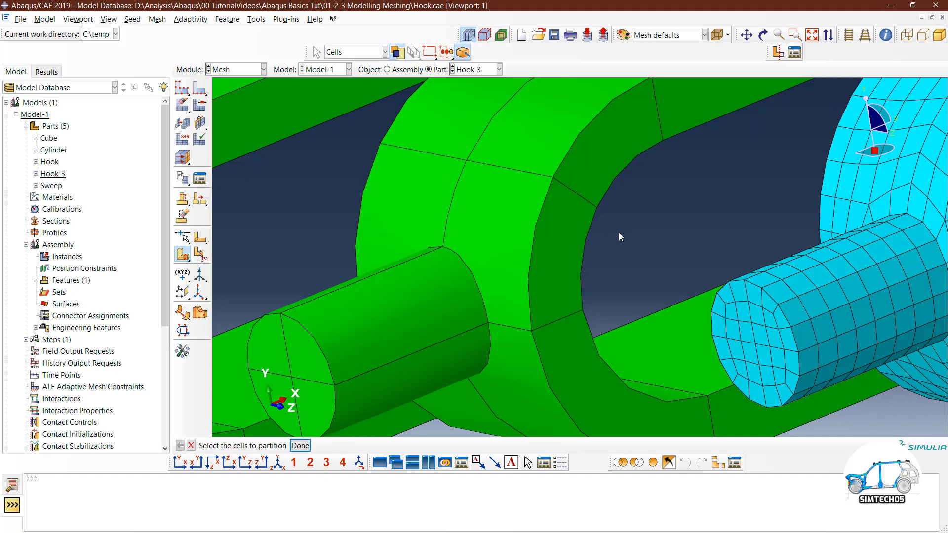
# Step: Try to partition the middle hook's lower curved cells with a three-point plane through midpoints of its curved edges
pyautogui.scroll(3, 527, 208)
pyautogui.keyDown('ctrl'); pyautogui.keyDown('alt'); pyautogui.moveTo(574, 271); pyautogui.dragTo(546, 293); pyautogui.keyUp('alt'); pyautogui.keyUp('ctrl')
pyautogui.click(547, 294)
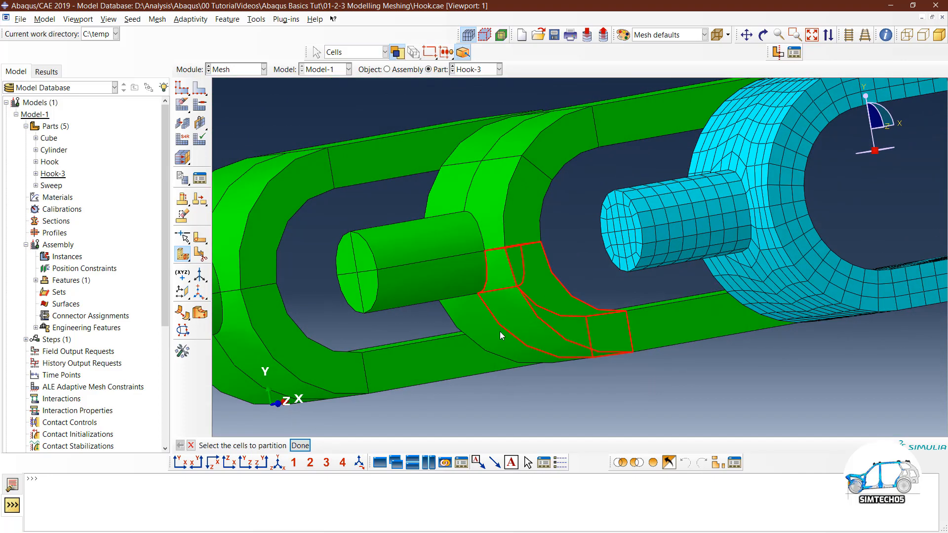
pyautogui.middleClick(525, 321)
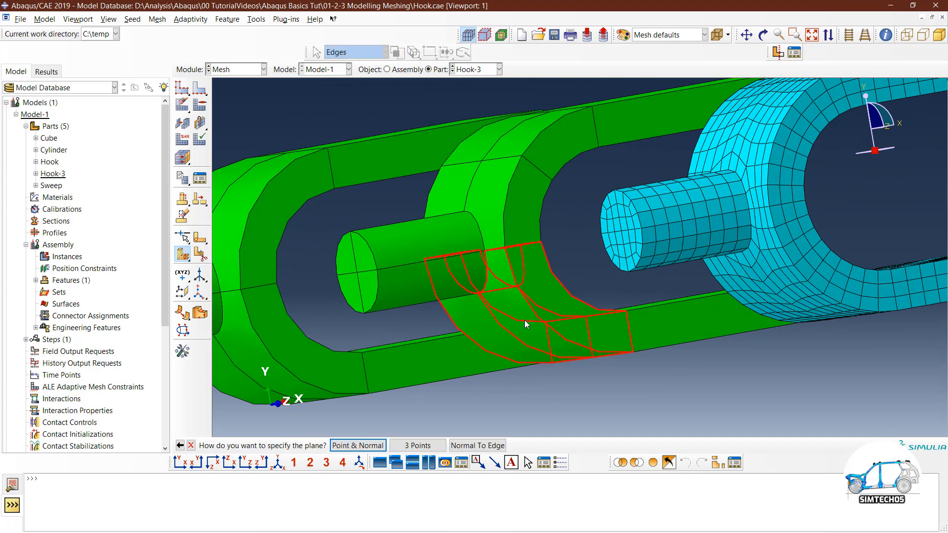
pyautogui.keyDown('ctrl'); pyautogui.keyDown('alt'); pyautogui.moveTo(590, 341); pyautogui.dragTo(586, 264); pyautogui.keyUp('alt'); pyautogui.keyUp('ctrl')
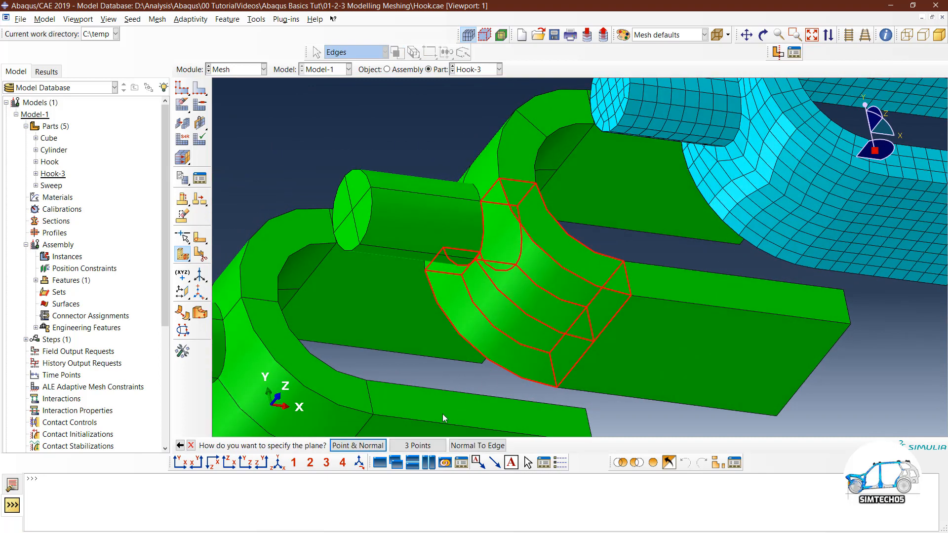
pyautogui.click(427, 446)
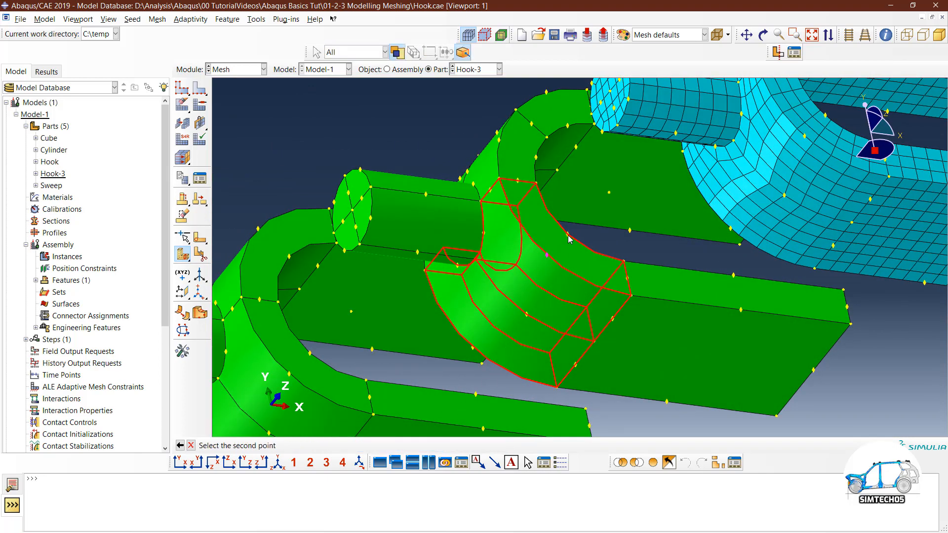
pyautogui.moveTo(543, 327)
pyautogui.keyDown('ctrl'); pyautogui.keyDown('alt'); pyautogui.mouseDown()
pyautogui.moveTo(566, 329)
pyautogui.moveTo(552, 334)
pyautogui.moveTo(552, 312)
pyautogui.mouseUp(); pyautogui.keyUp('alt'); pyautogui.keyUp('ctrl')
pyautogui.click(550, 332)
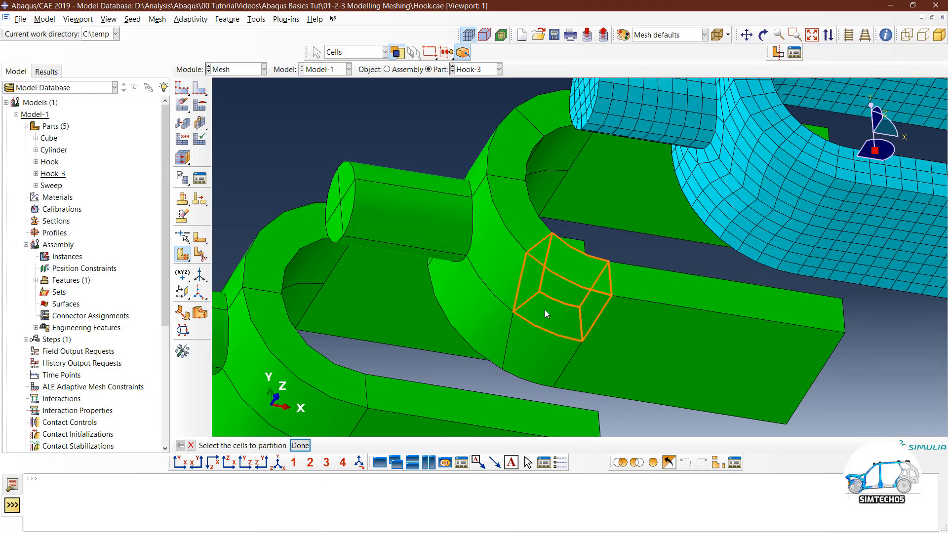
# Step: Delete the feature Partition cell-2 from the part Hook-3
pyautogui.click(37, 174)
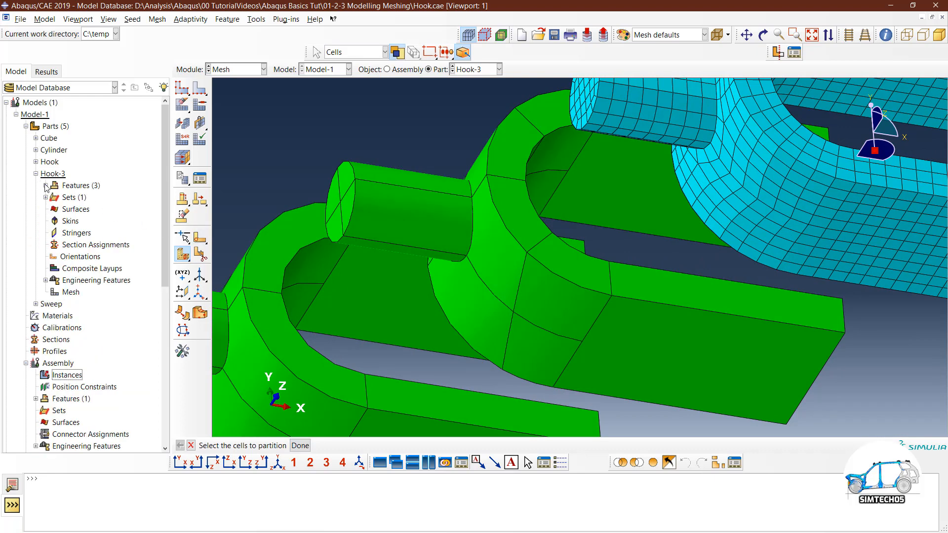
pyautogui.click(45, 186)
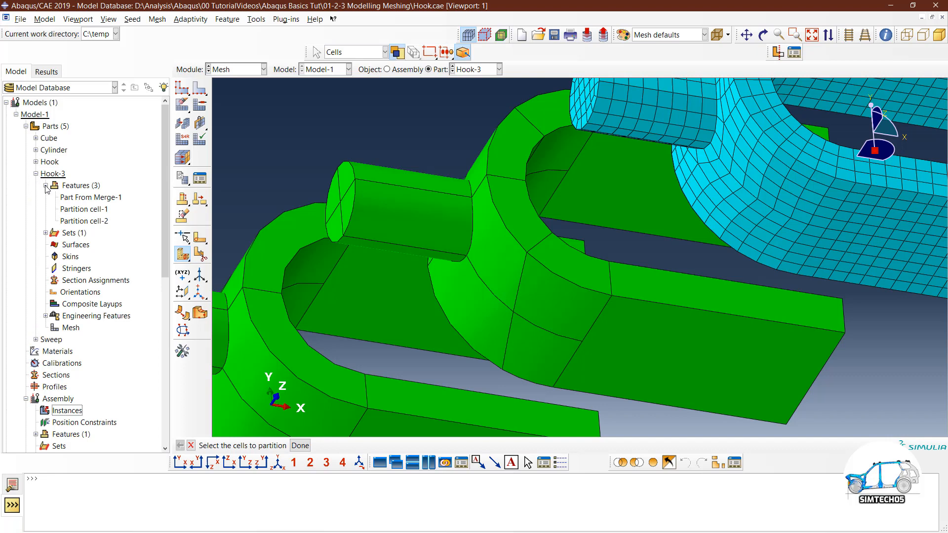
pyautogui.click(83, 222)
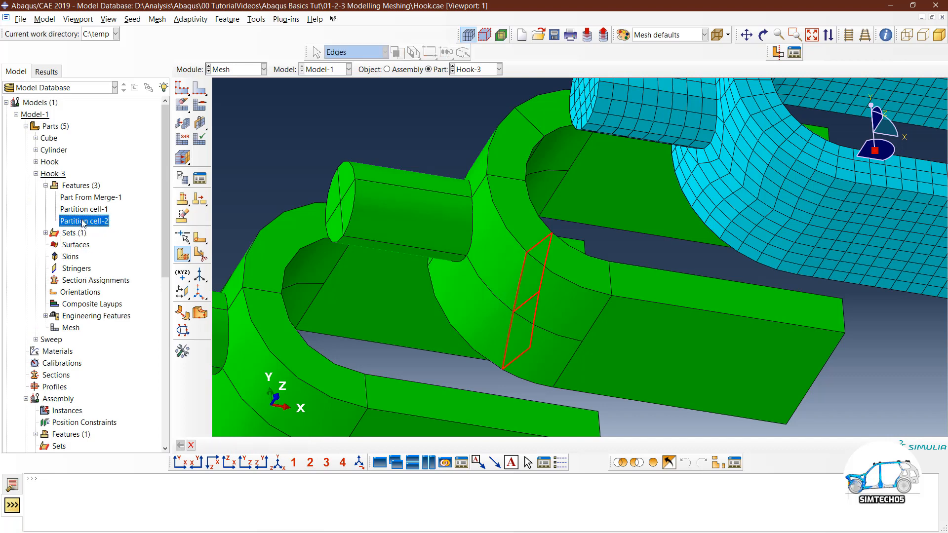
pyautogui.rightClick(83, 222)
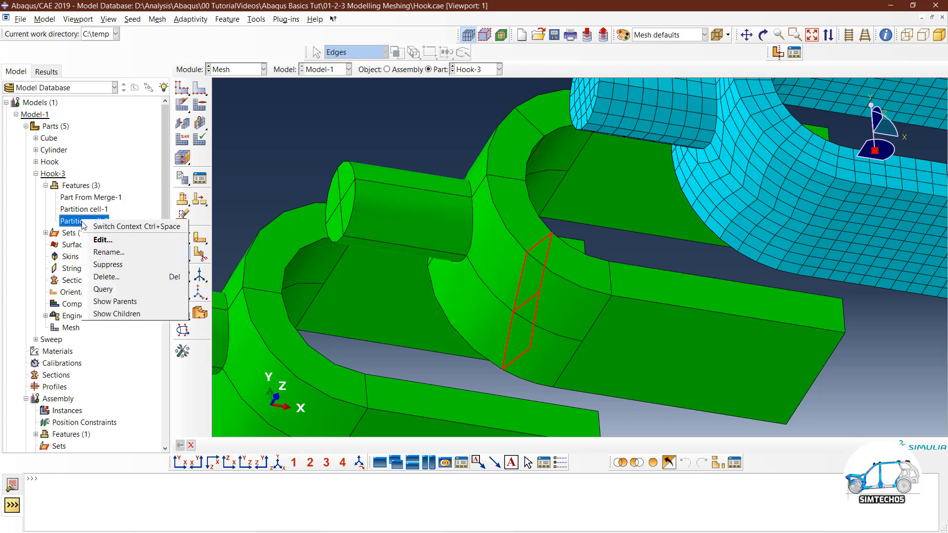
pyautogui.click(118, 278)
pyautogui.click(440, 282)
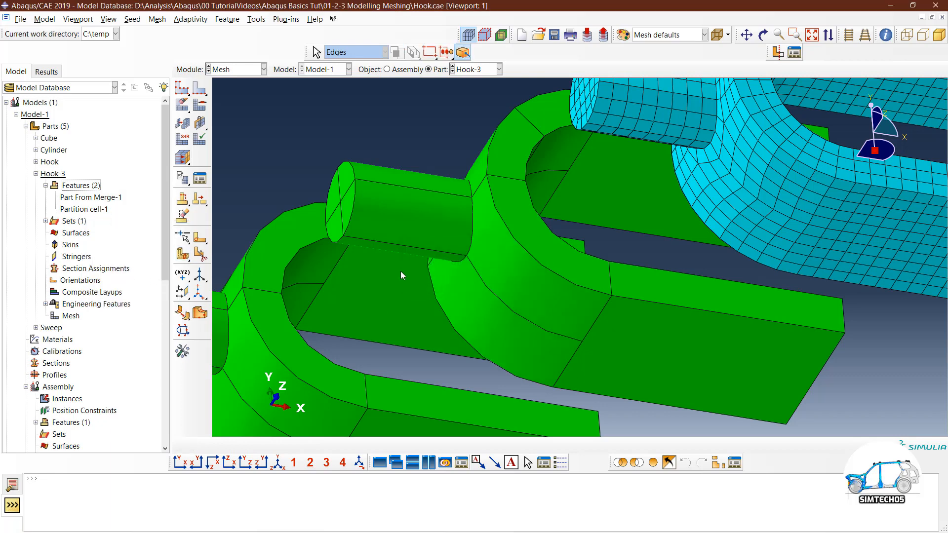
# Step: Partition both of the middle hook's lower curved cells with a three-point plane through the midpoints of their curved edges
pyautogui.click(182, 254)
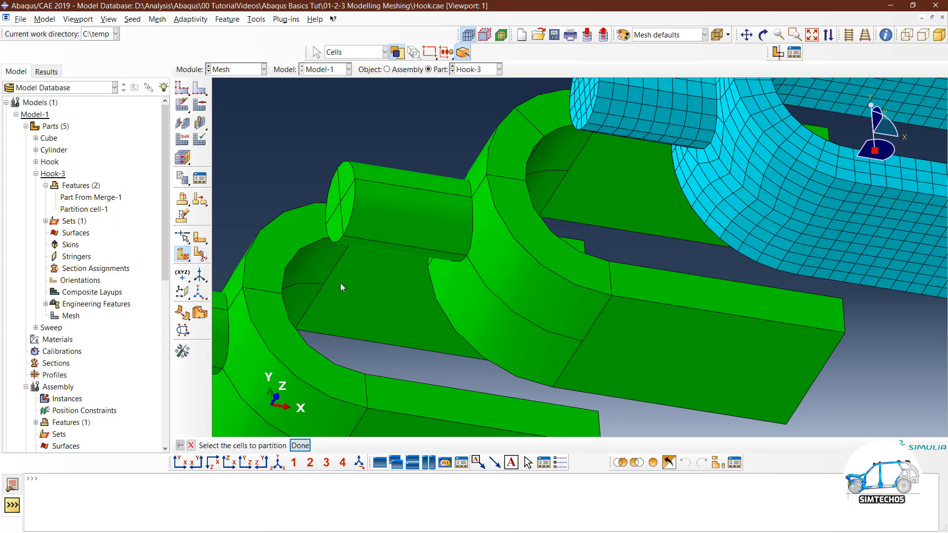
pyautogui.keyDown('ctrl'); pyautogui.keyDown('alt'); pyautogui.moveTo(446, 284); pyautogui.dragTo(464, 309); pyautogui.keyUp('alt'); pyautogui.keyUp('ctrl')
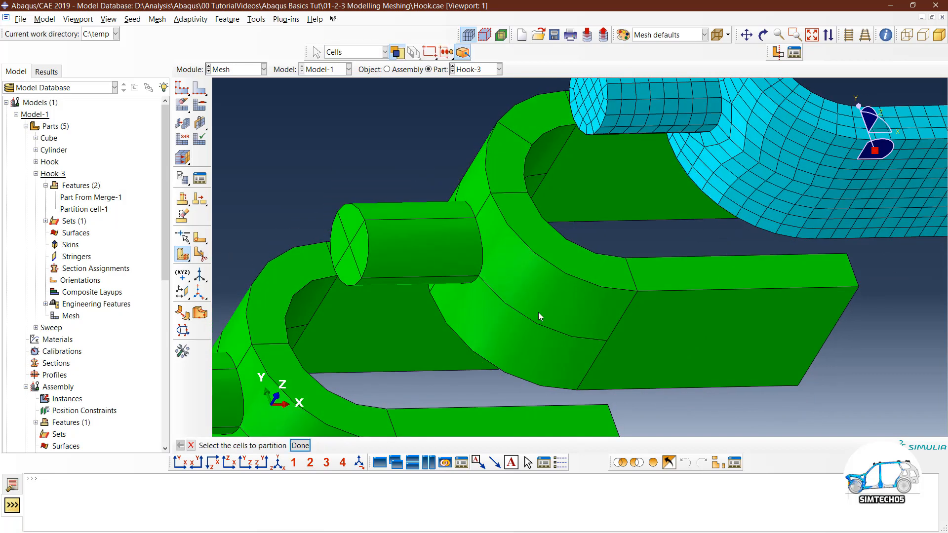
pyautogui.click(539, 312)
pyautogui.keyDown('shift'); pyautogui.click(521, 338); pyautogui.keyUp('shift')
pyautogui.middleClick(457, 375)
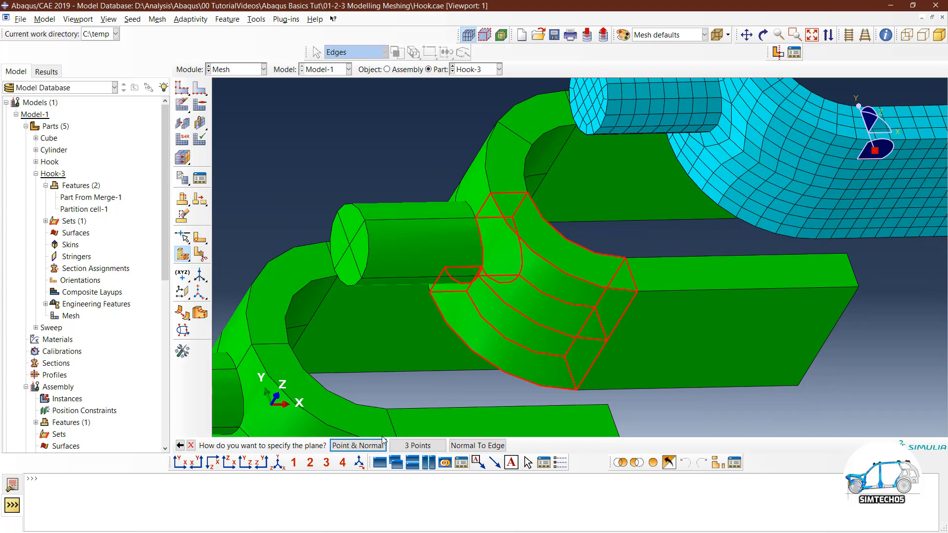
pyautogui.click(417, 446)
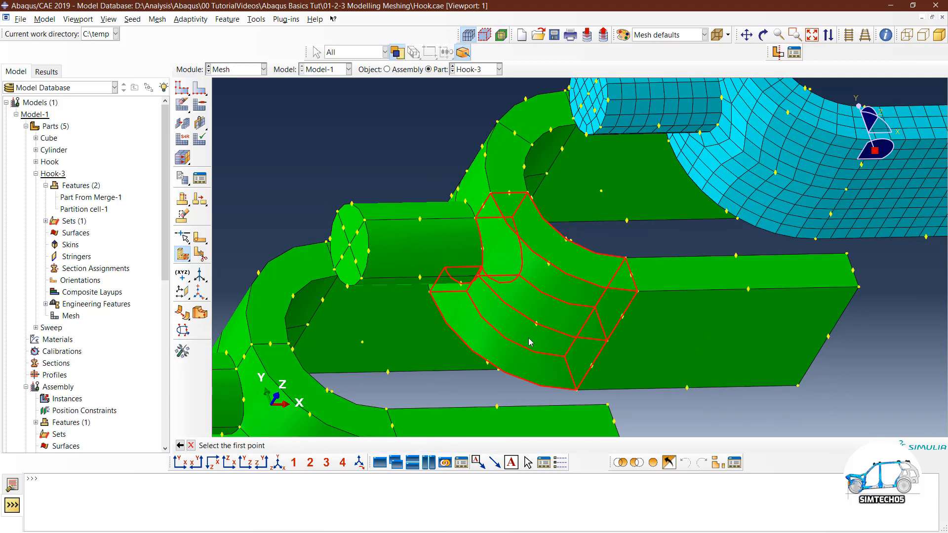
pyautogui.click(548, 264)
pyautogui.keyDown('ctrl'); pyautogui.keyDown('alt'); pyautogui.moveTo(548, 265); pyautogui.dragTo(492, 347); pyautogui.keyUp('alt'); pyautogui.keyUp('ctrl')
pyautogui.click(514, 275)
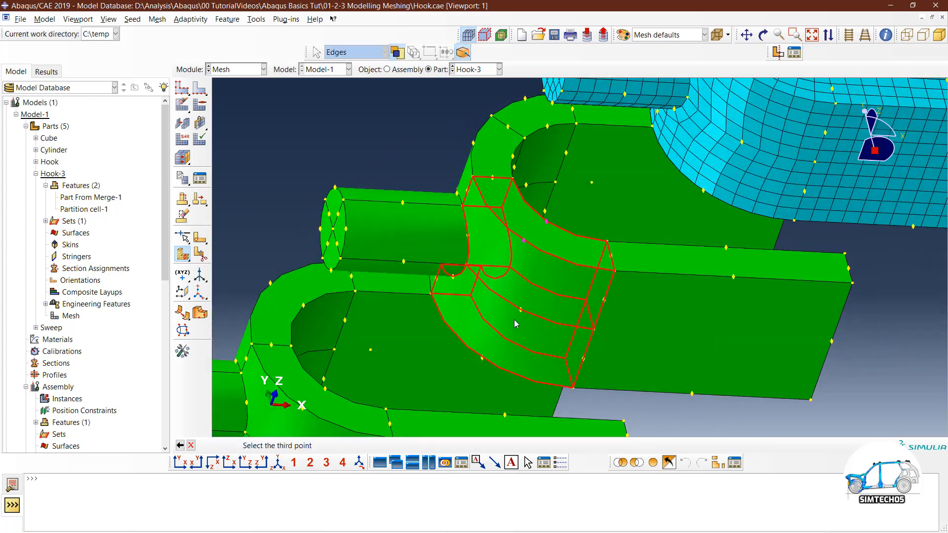
pyautogui.click(482, 358)
pyautogui.middleClick(541, 335)
pyautogui.keyDown('ctrl'); pyautogui.keyDown('alt'); pyautogui.moveTo(569, 271); pyautogui.dragTo(616, 339); pyautogui.keyUp('alt'); pyautogui.keyUp('ctrl')
pyautogui.scroll(2, 616, 336)
pyautogui.keyDown('ctrl'); pyautogui.keyDown('alt'); pyautogui.moveTo(652, 242); pyautogui.dragTo(598, 330); pyautogui.keyUp('alt'); pyautogui.keyUp('ctrl')
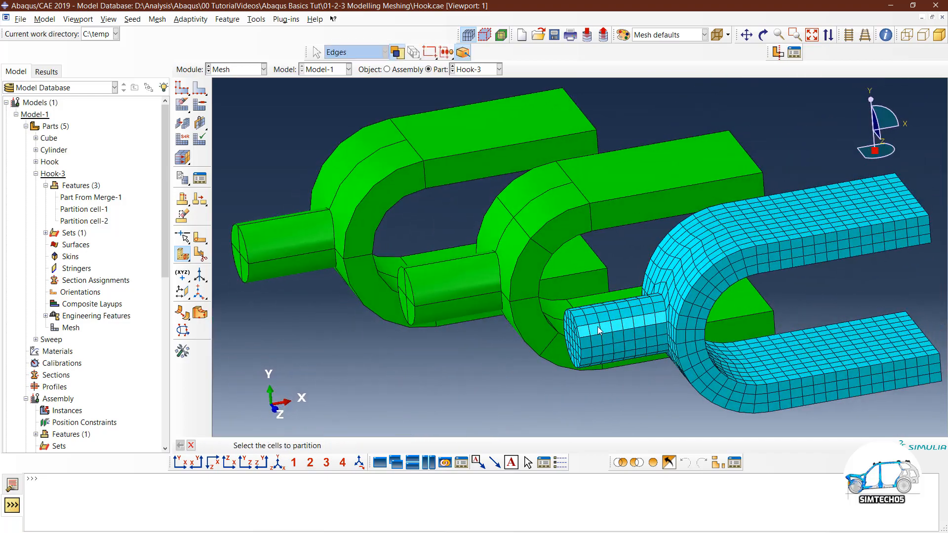
# Step: Partition all cells of the middle hook's pin halfway along its length, using a point-and-normal plane at a lengthwise edge's midpoint
pyautogui.scroll(-2, 517, 282)
pyautogui.keyDown('ctrl'); pyautogui.keyDown('alt'); pyautogui.moveTo(517, 282); pyautogui.dragTo(469, 341); pyautogui.keyUp('alt'); pyautogui.keyUp('ctrl')
pyautogui.keyDown('ctrl'); pyautogui.keyDown('alt'); pyautogui.moveTo(508, 173); pyautogui.dragTo(447, 280); pyautogui.keyUp('alt'); pyautogui.keyUp('ctrl')
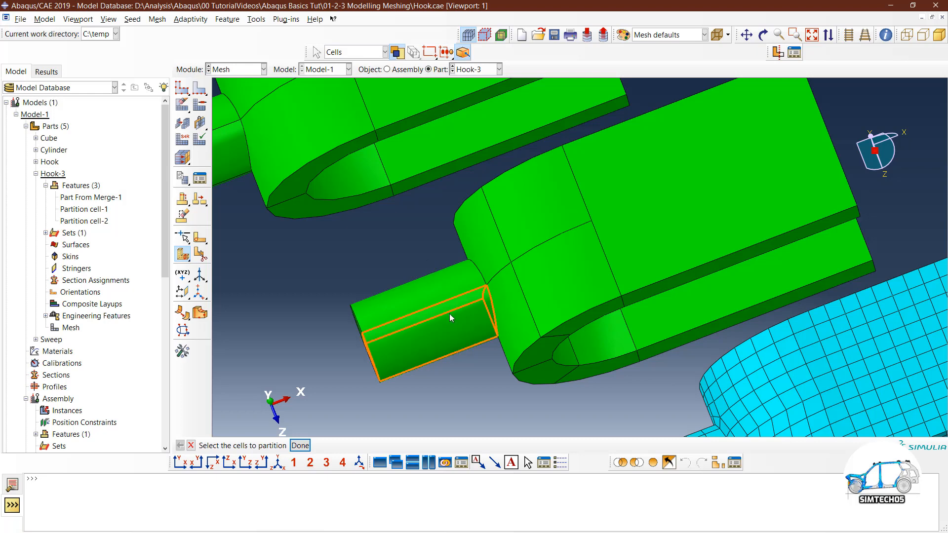
pyautogui.keyDown('ctrl'); pyautogui.keyDown('alt'); pyautogui.moveTo(449, 313); pyautogui.dragTo(396, 341); pyautogui.keyUp('alt'); pyautogui.keyUp('ctrl')
pyautogui.moveTo(324, 233); pyautogui.dragTo(409, 346)
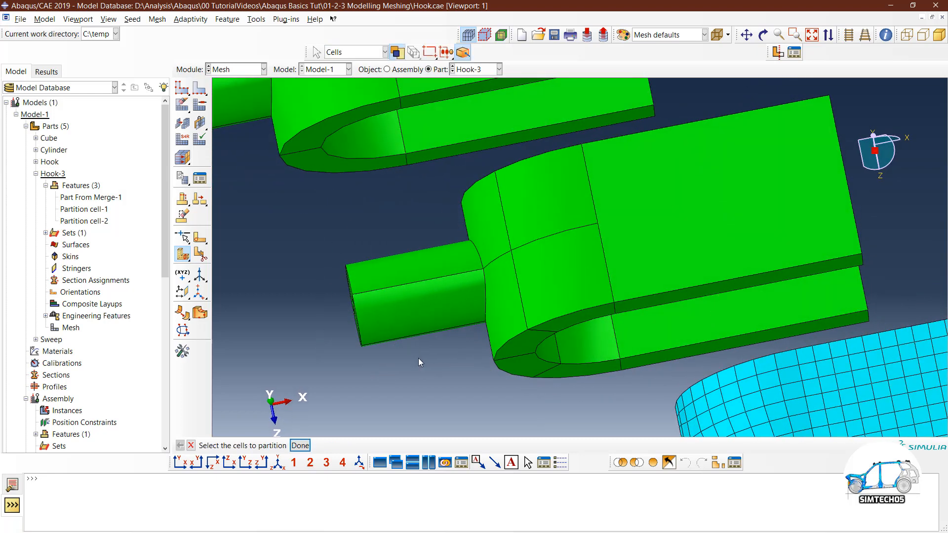
pyautogui.middleClick(444, 360)
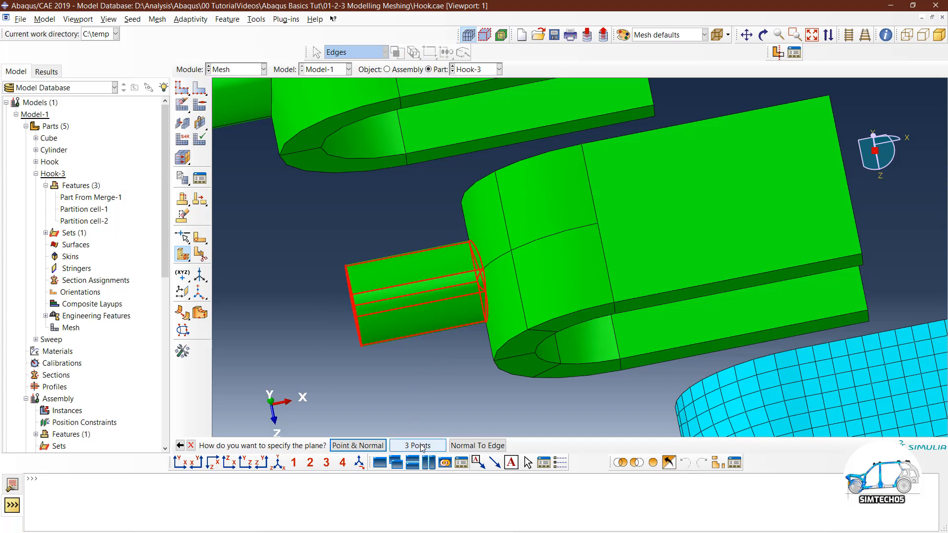
pyautogui.click(421, 447)
pyautogui.scroll(-2, 415, 340)
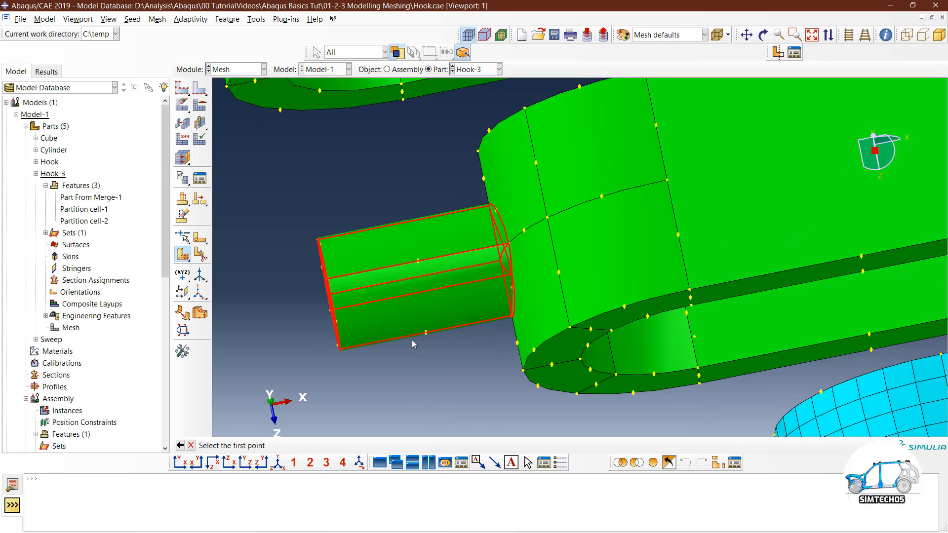
pyautogui.keyDown('ctrl'); pyautogui.keyDown('alt'); pyautogui.moveTo(415, 341); pyautogui.dragTo(468, 280); pyautogui.keyUp('alt'); pyautogui.keyUp('ctrl')
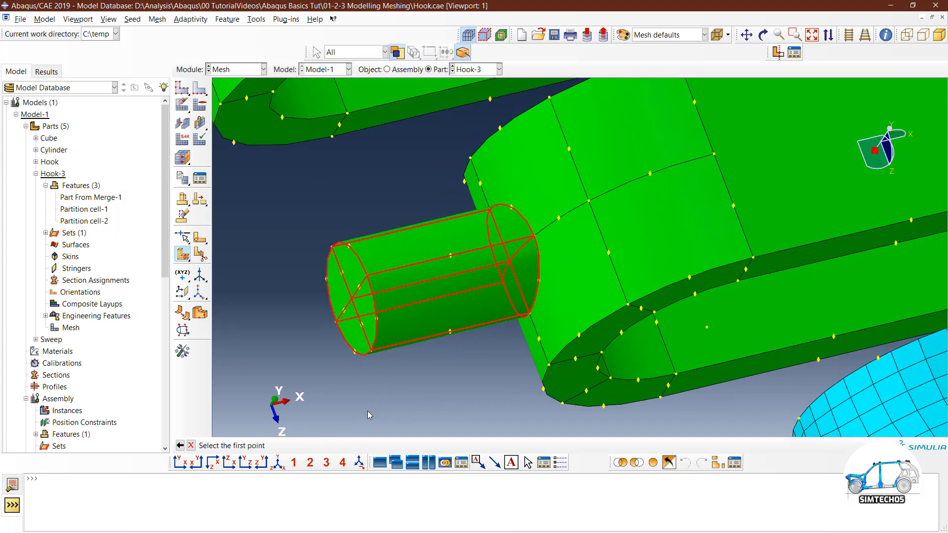
pyautogui.click(179, 446)
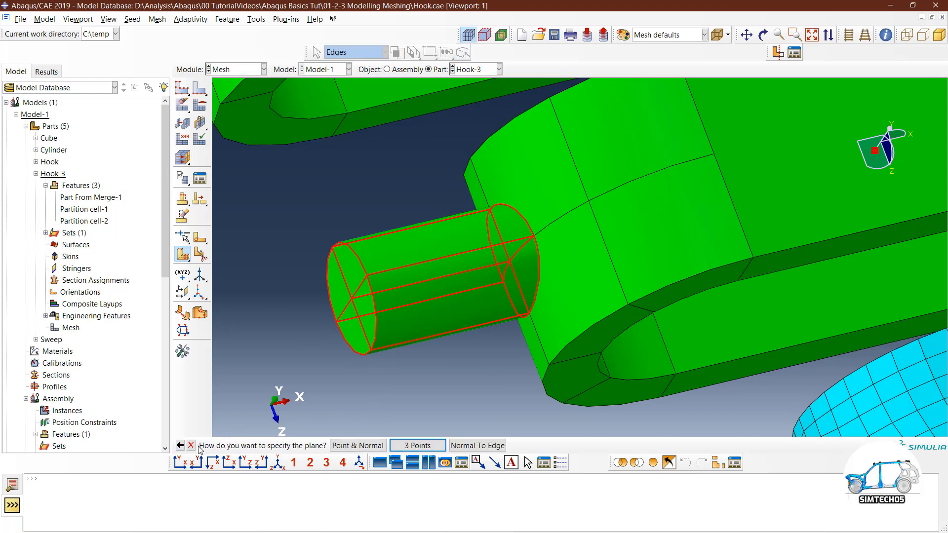
pyautogui.click(357, 447)
pyautogui.keyDown('ctrl'); pyautogui.keyDown('alt'); pyautogui.moveTo(491, 348); pyautogui.dragTo(434, 332); pyautogui.keyUp('alt'); pyautogui.keyUp('ctrl')
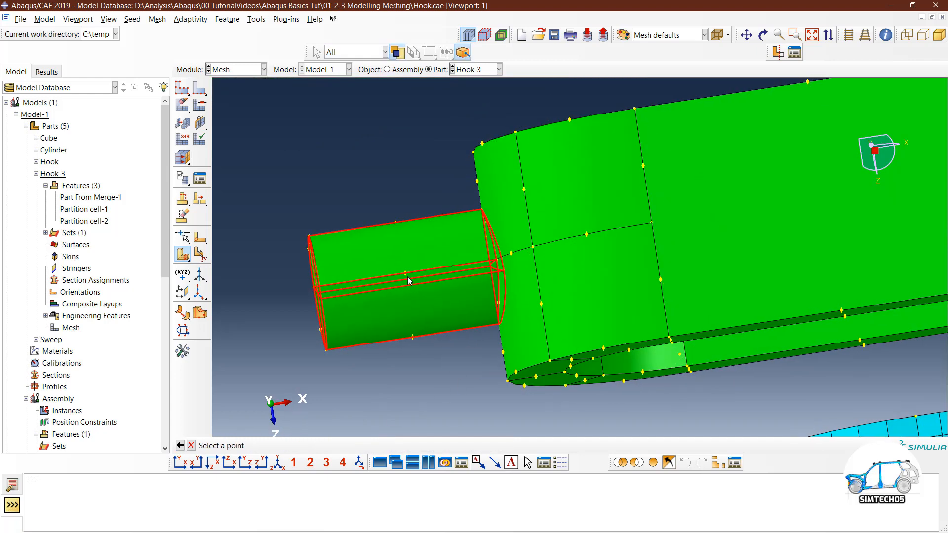
pyautogui.click(405, 274)
pyautogui.click(416, 272)
pyautogui.middleClick(427, 295)
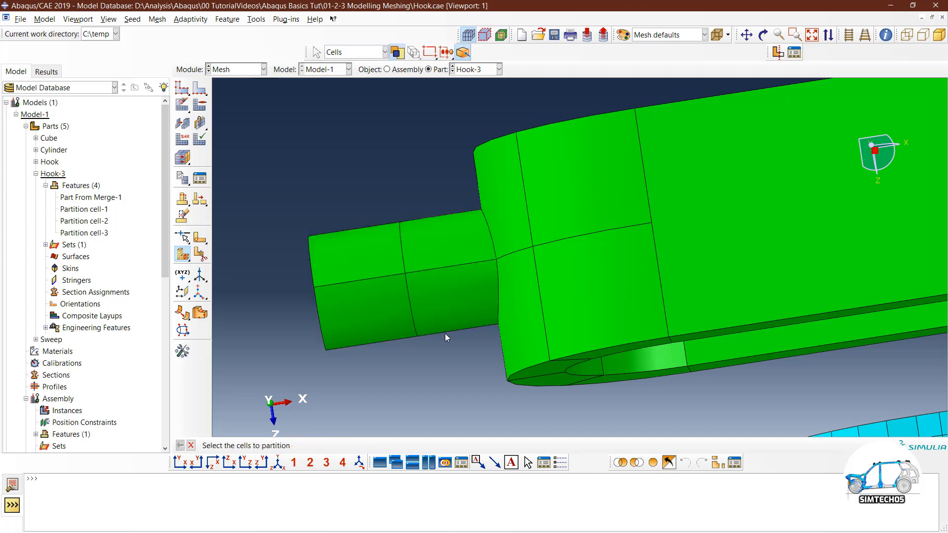
# Step: Partition the pin half nearest the middle hook at its lengthwise midpoint, with a point-and-normal plane perpendicular to the pin's axis
pyautogui.moveTo(446, 333)
pyautogui.keyDown('ctrl'); pyautogui.keyDown('alt'); pyautogui.mouseDown()
pyautogui.moveTo(464, 337)
pyautogui.moveTo(449, 335)
pyautogui.mouseUp(); pyautogui.keyUp('alt'); pyautogui.keyUp('ctrl')
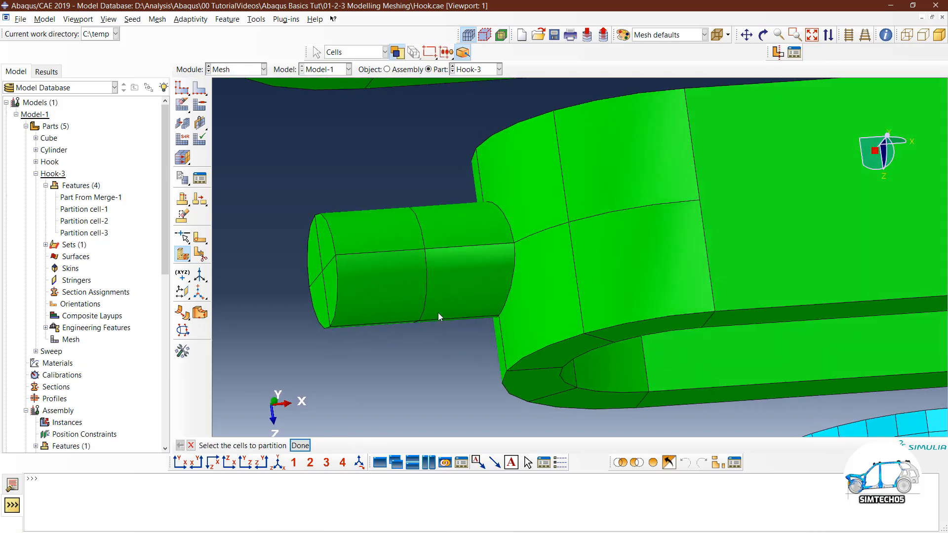
pyautogui.keyDown('ctrl'); pyautogui.keyDown('alt'); pyautogui.moveTo(477, 282); pyautogui.dragTo(450, 257); pyautogui.keyUp('alt'); pyautogui.keyUp('ctrl')
pyautogui.click(440, 281)
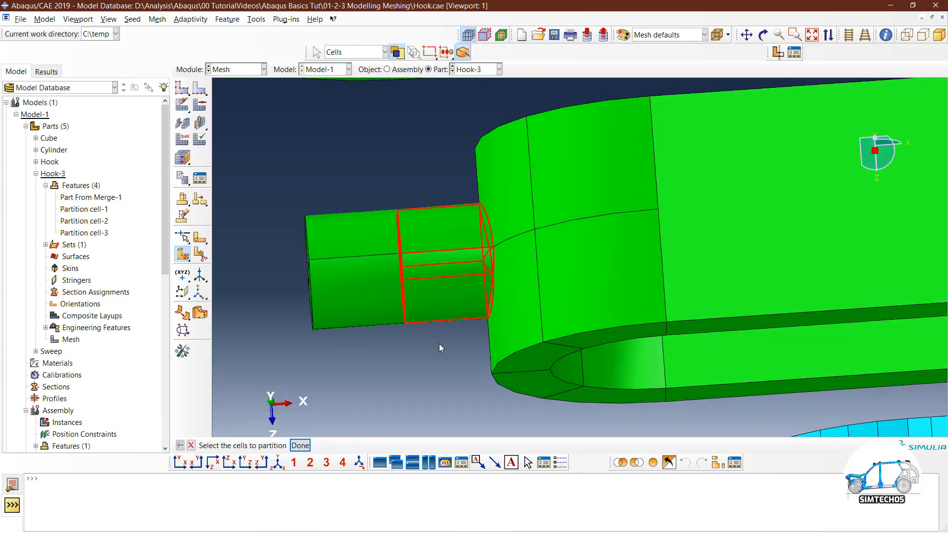
pyautogui.middleClick(439, 344)
pyautogui.click(355, 446)
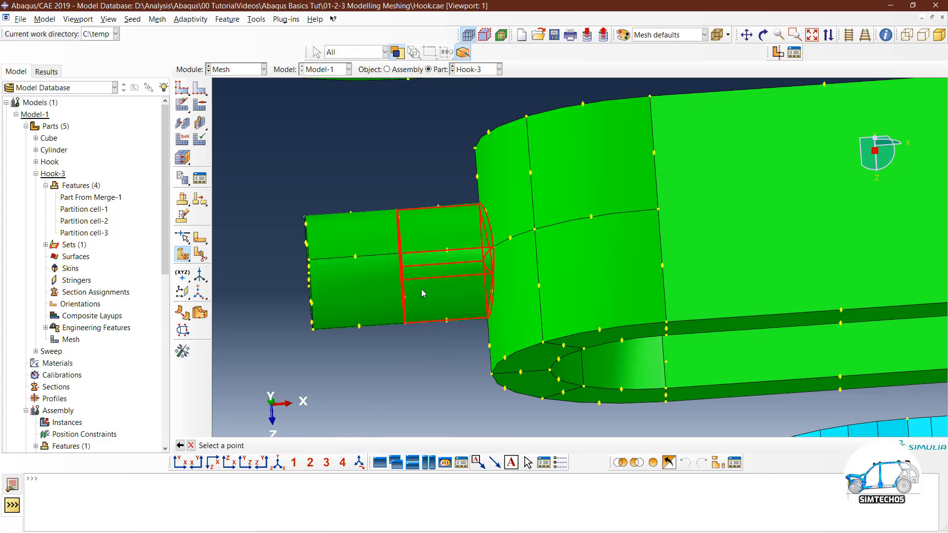
pyautogui.click(448, 252)
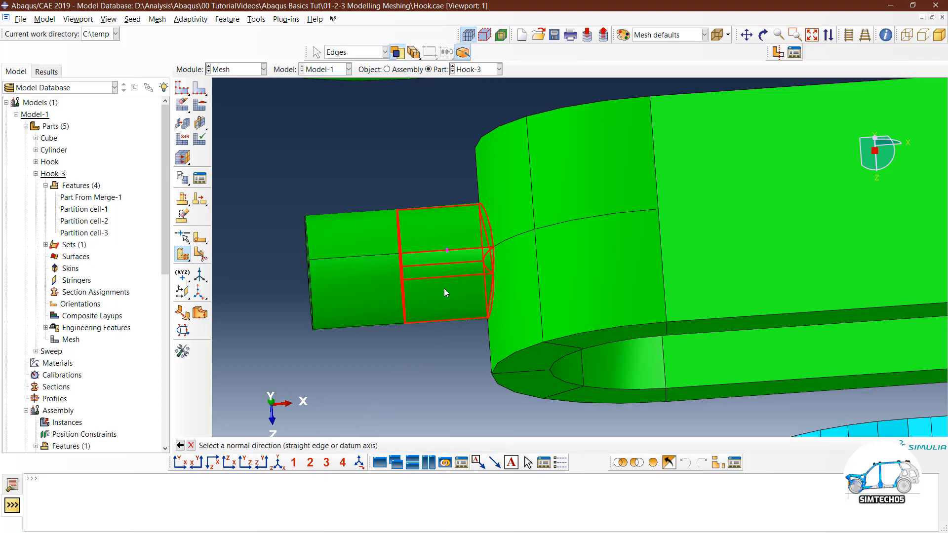
pyautogui.click(422, 254)
pyautogui.middleClick(426, 337)
# Step: Delete the local edge seeds from the middle hook's curved section and its pin
pyautogui.keyDown('ctrl'); pyautogui.keyDown('alt'); pyautogui.moveTo(420, 378); pyautogui.dragTo(555, 311); pyautogui.keyUp('alt'); pyautogui.keyUp('ctrl')
pyautogui.scroll(-3, 595, 292)
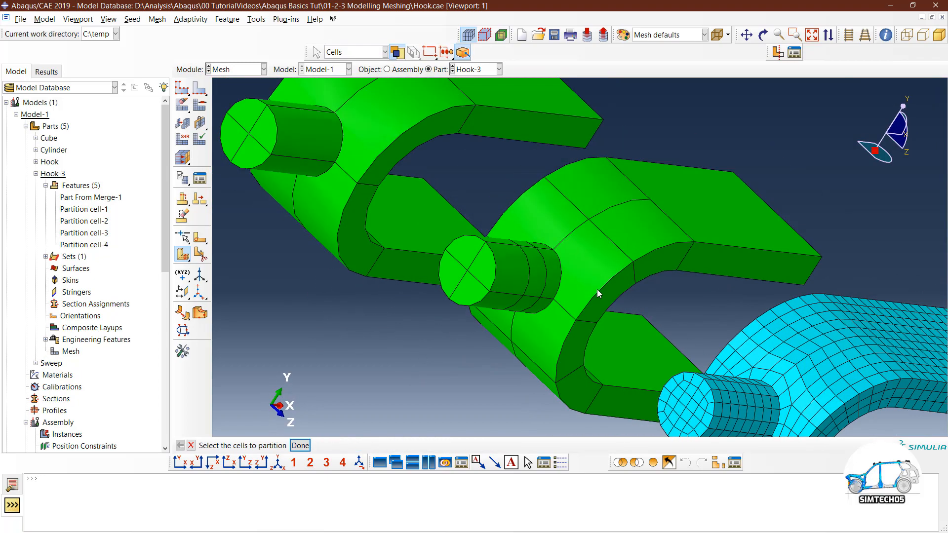
pyautogui.keyDown('ctrl'); pyautogui.keyDown('alt'); pyautogui.moveTo(588, 247); pyautogui.dragTo(552, 273); pyautogui.keyUp('alt'); pyautogui.keyUp('ctrl')
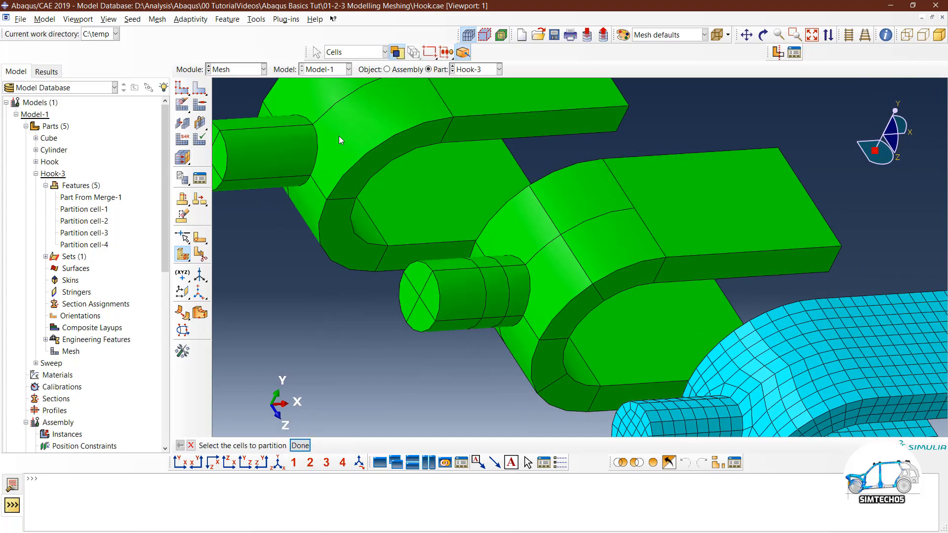
pyautogui.click(200, 89)
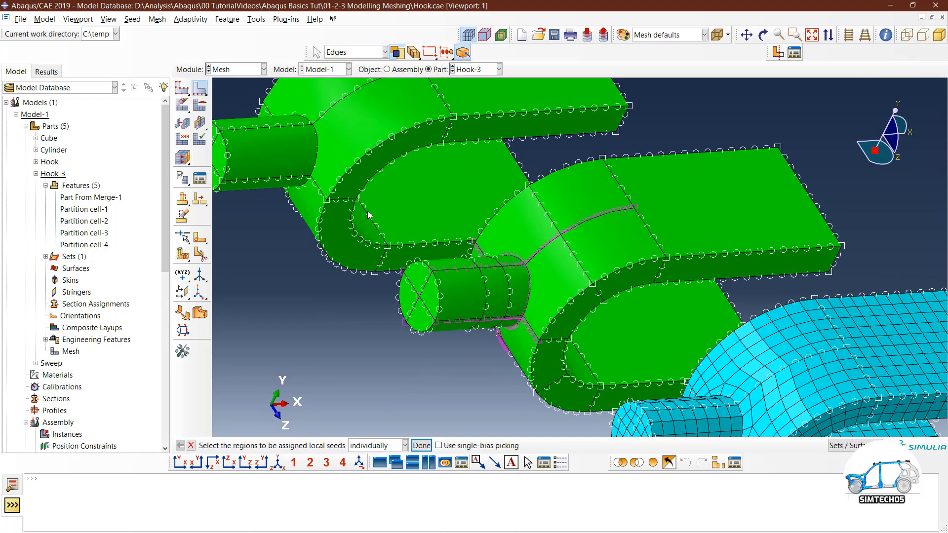
pyautogui.keyDown('ctrl'); pyautogui.keyDown('alt'); pyautogui.moveTo(514, 233); pyautogui.dragTo(503, 273); pyautogui.keyUp('alt'); pyautogui.keyUp('ctrl')
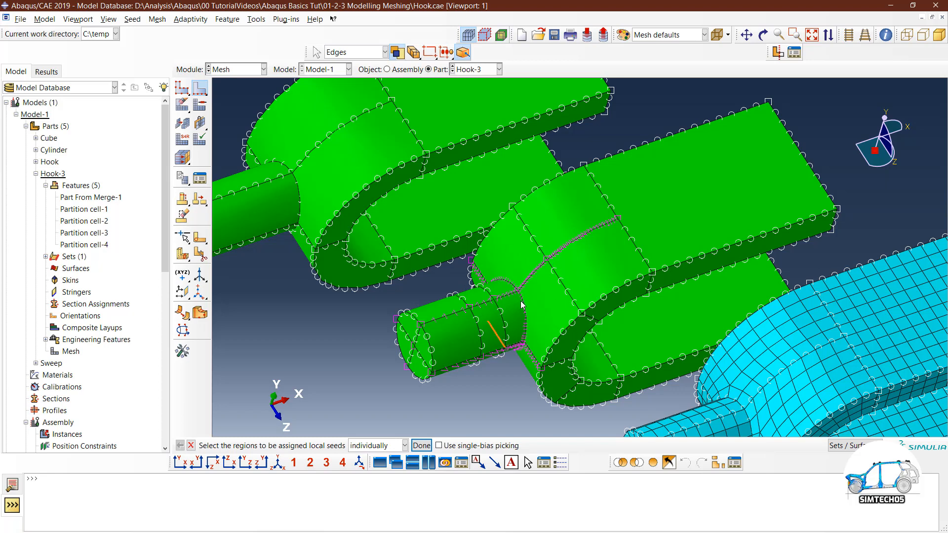
pyautogui.moveTo(200, 90); pyautogui.dragTo(233, 91)
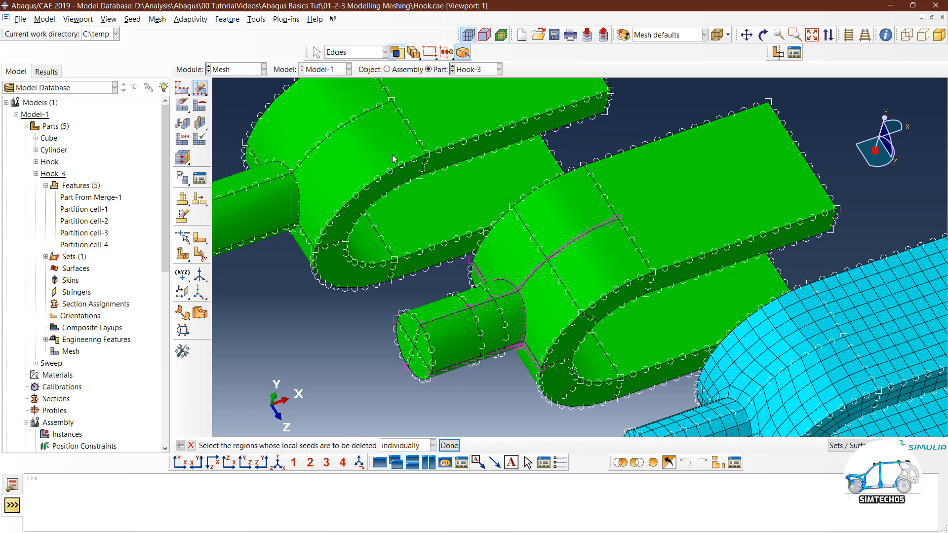
pyautogui.moveTo(386, 155); pyautogui.dragTo(626, 412)
pyautogui.middleClick(478, 411)
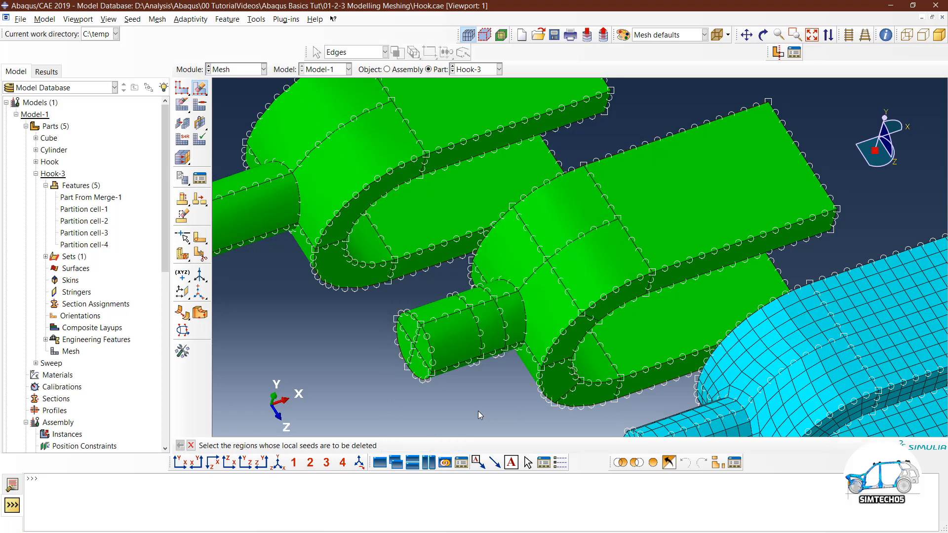
pyautogui.keyDown('ctrl'); pyautogui.keyDown('alt'); pyautogui.moveTo(607, 354); pyautogui.dragTo(610, 294, button='middle'); pyautogui.keyUp('alt'); pyautogui.keyUp('ctrl')
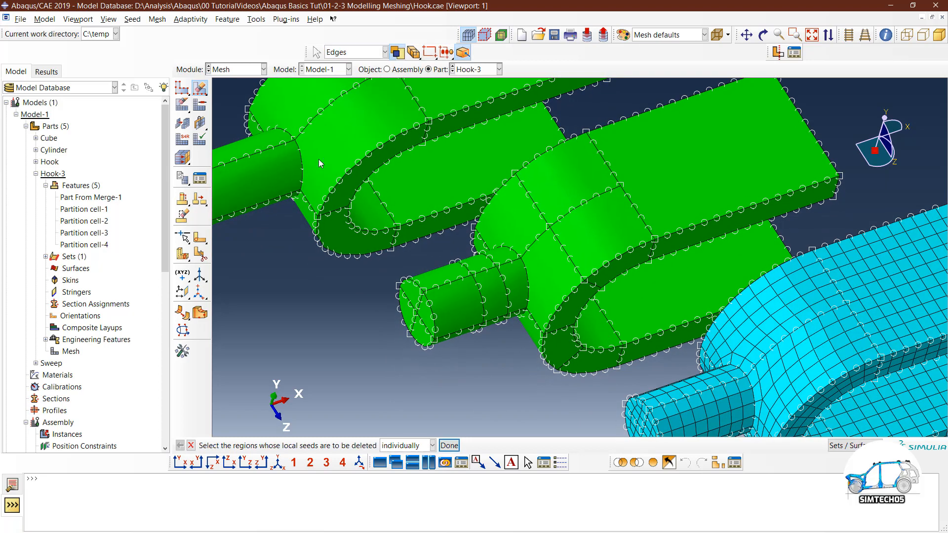
# Step: Seed the middle hook's circular pin edges and the partition edges radiating from the pin with size 0.5, no bias, saving them as a set
pyautogui.click(201, 90)
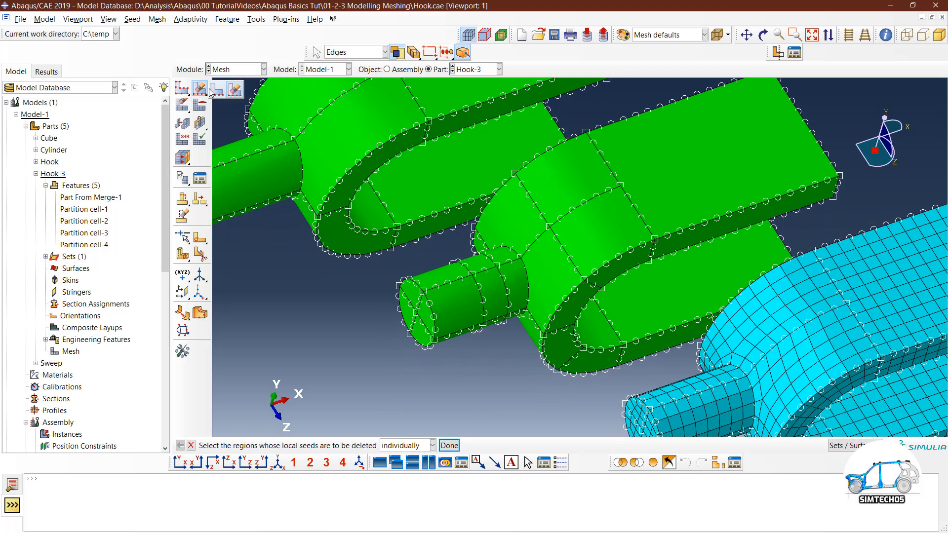
pyautogui.click(218, 89)
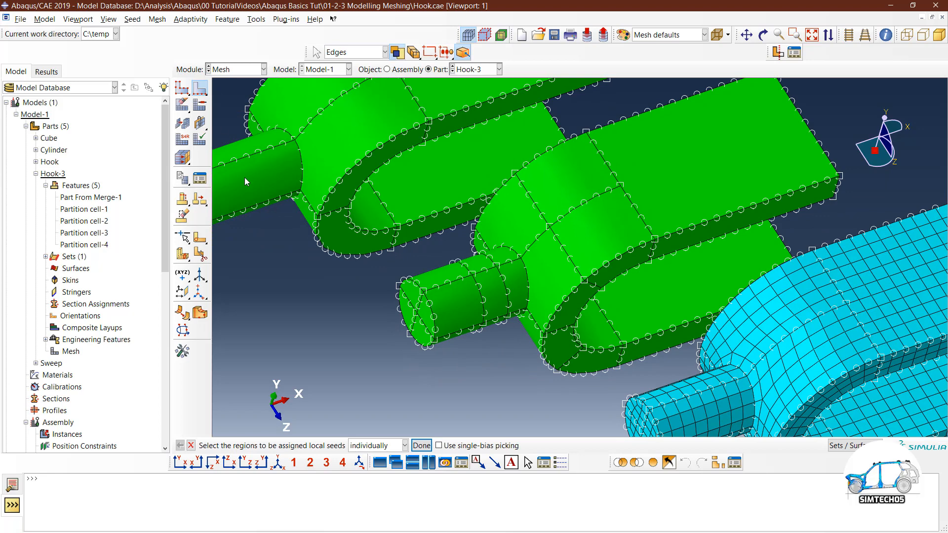
pyautogui.click(246, 462)
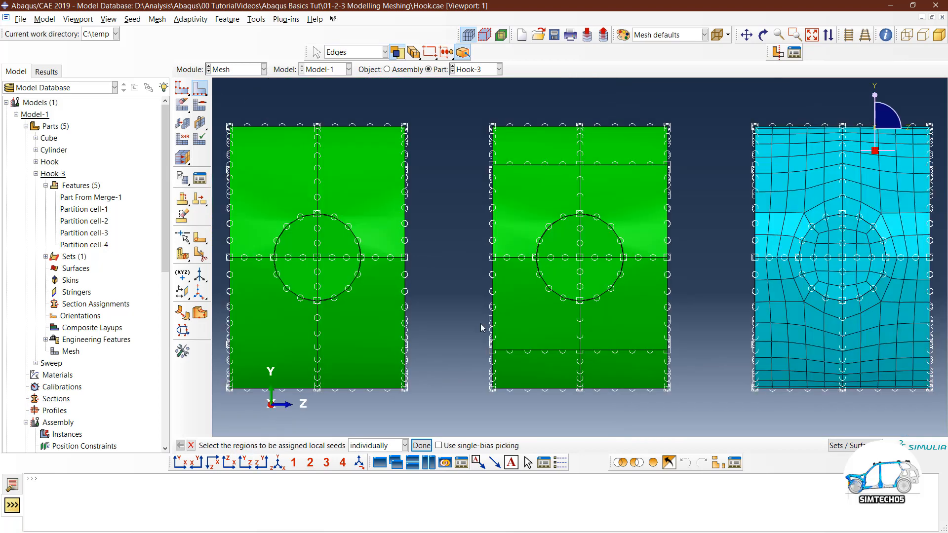
pyautogui.click(580, 198)
pyautogui.keyDown('shift'); pyautogui.click(639, 258); pyautogui.keyUp('shift')
pyautogui.keyDown('shift'); pyautogui.click(613, 233); pyautogui.keyUp('shift')
pyautogui.keyDown('shift'); pyautogui.click(609, 298); pyautogui.keyUp('shift')
pyautogui.keyDown('shift'); pyautogui.click(581, 323); pyautogui.keyUp('shift')
pyautogui.keyDown('shift'); pyautogui.click(549, 289); pyautogui.keyUp('shift')
pyautogui.keyDown('shift'); pyautogui.click(551, 242); pyautogui.keyUp('shift')
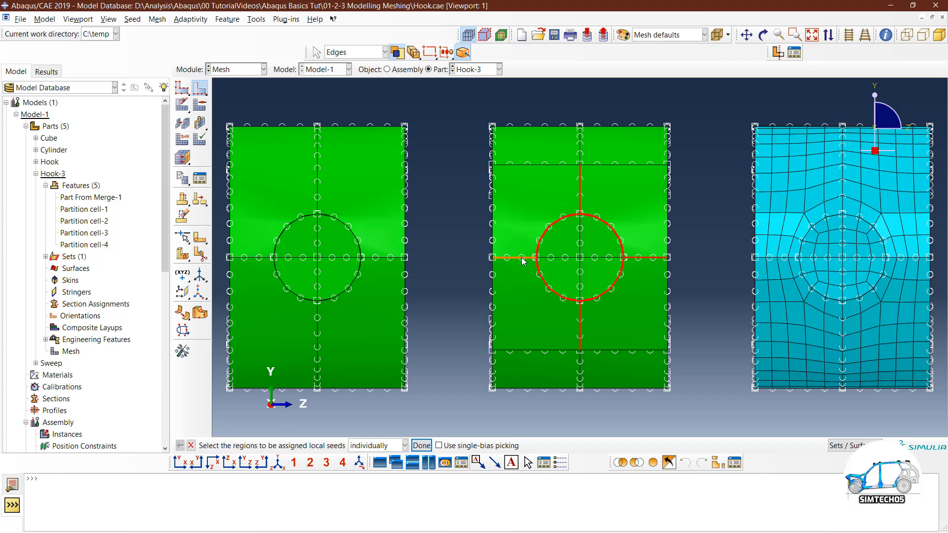
pyautogui.keyDown('ctrl'); pyautogui.keyDown('alt'); pyautogui.moveTo(660, 268); pyautogui.dragTo(440, 372); pyautogui.keyUp('alt'); pyautogui.keyUp('ctrl')
pyautogui.middleClick(440, 371)
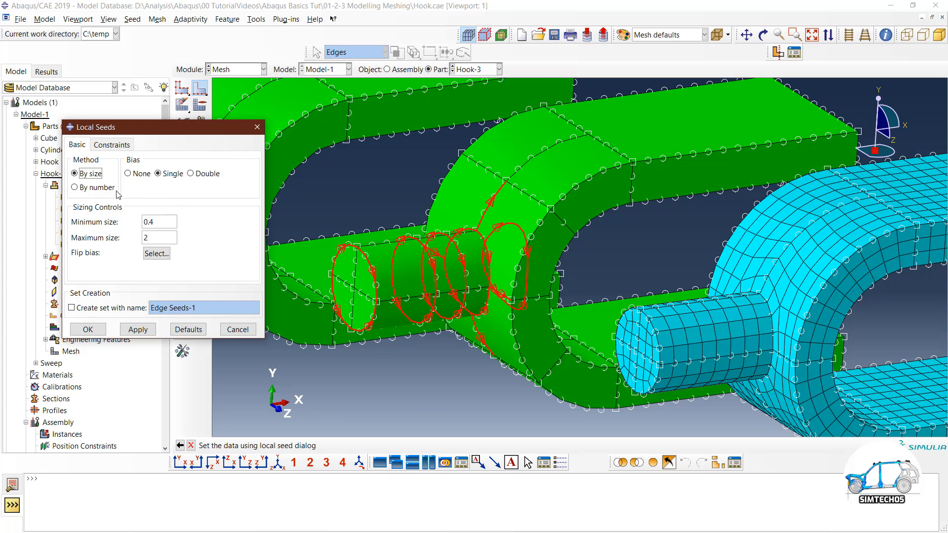
pyautogui.click(130, 175)
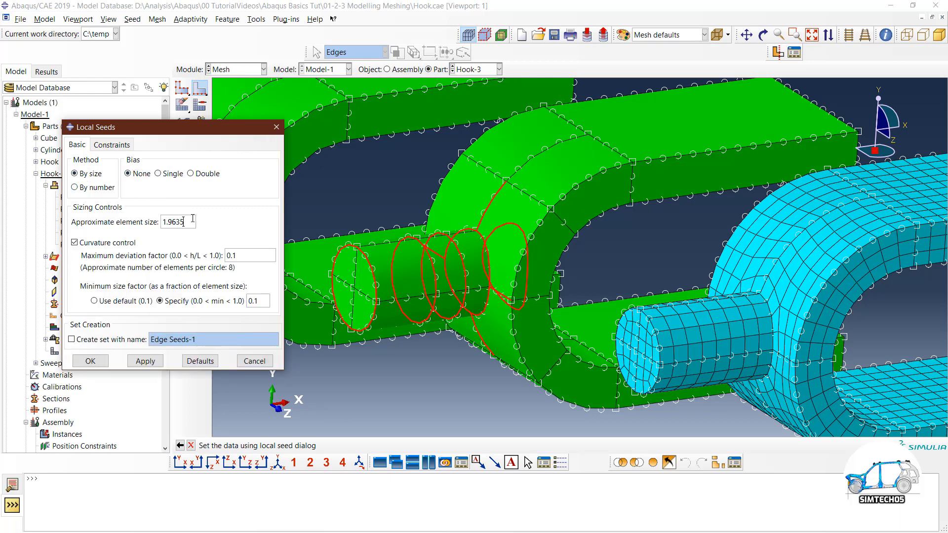
pyautogui.doubleClick(177, 221)
pyautogui.write('0.5')
pyautogui.click(118, 340)
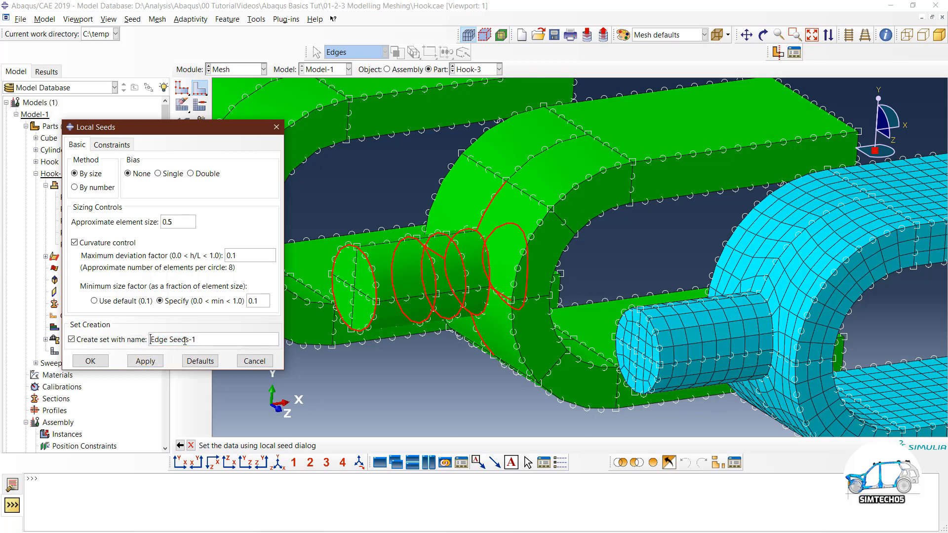
pyautogui.tripleClick(173, 339)
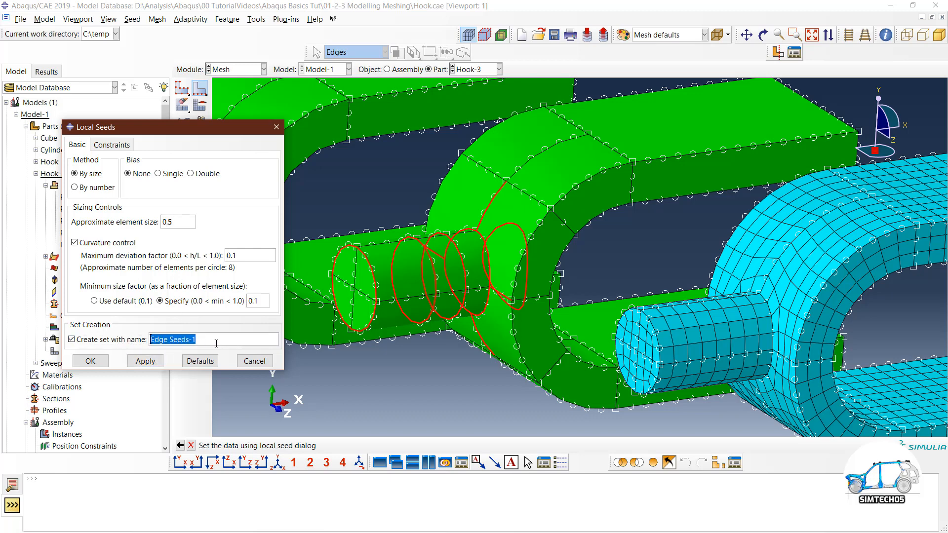
pyautogui.click(157, 363)
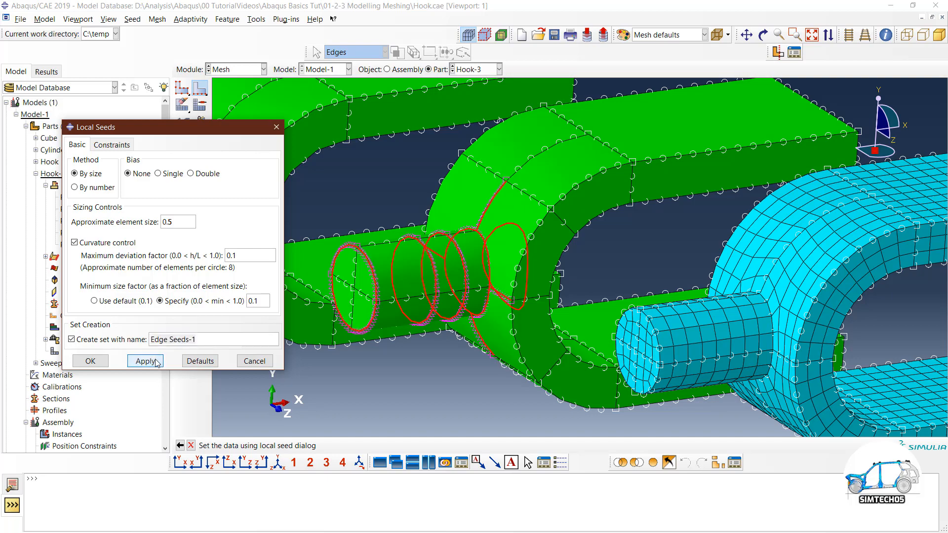
pyautogui.click(89, 361)
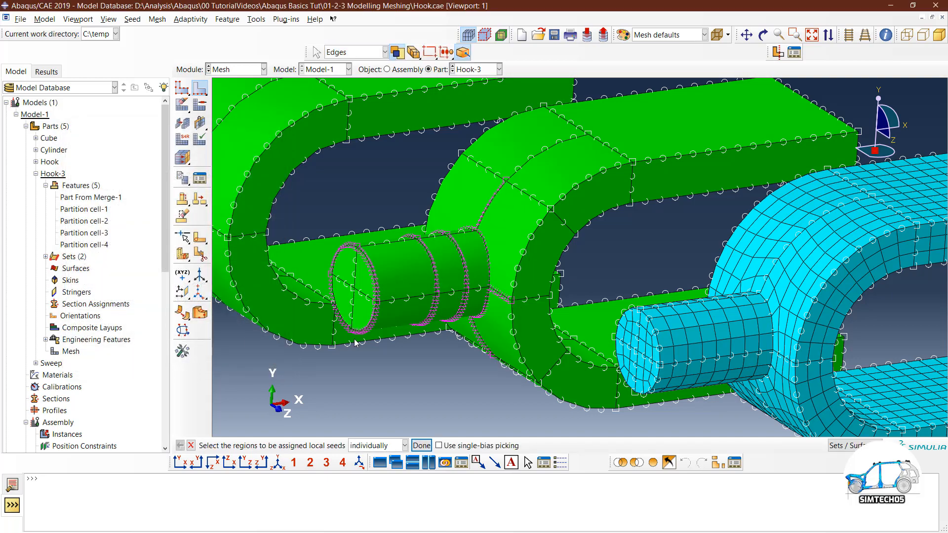
# Step: Seed the lengthwise edges of the pin section adjoining the middle hook with element size 0.5, saving them as a set
pyautogui.keyDown('ctrl'); pyautogui.keyDown('alt'); pyautogui.moveTo(465, 302); pyautogui.dragTo(608, 345, button='middle'); pyautogui.keyUp('alt'); pyautogui.keyUp('ctrl')
pyautogui.keyDown('ctrl'); pyautogui.keyDown('alt'); pyautogui.moveTo(607, 345); pyautogui.dragTo(546, 359); pyautogui.keyUp('alt'); pyautogui.keyUp('ctrl')
pyautogui.scroll(-3, 535, 327)
pyautogui.keyDown('ctrl'); pyautogui.keyDown('alt'); pyautogui.moveTo(524, 307); pyautogui.dragTo(507, 294, button='middle'); pyautogui.keyUp('alt'); pyautogui.keyUp('ctrl')
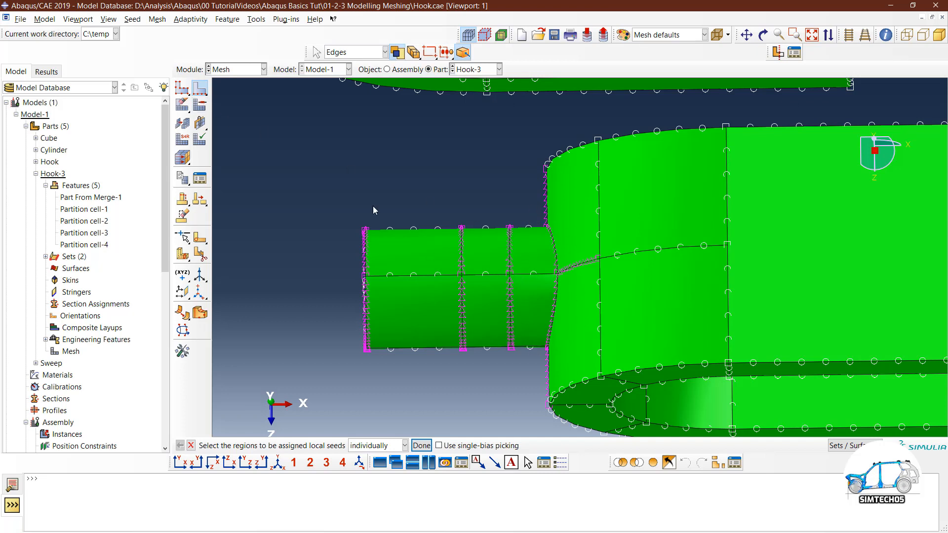
pyautogui.moveTo(526, 217); pyautogui.dragTo(527, 356)
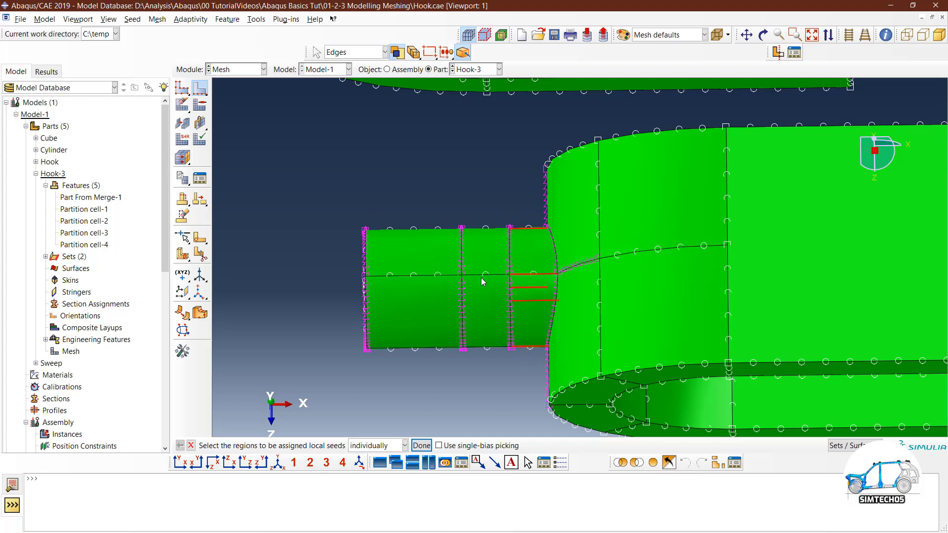
pyautogui.middleClick(468, 206)
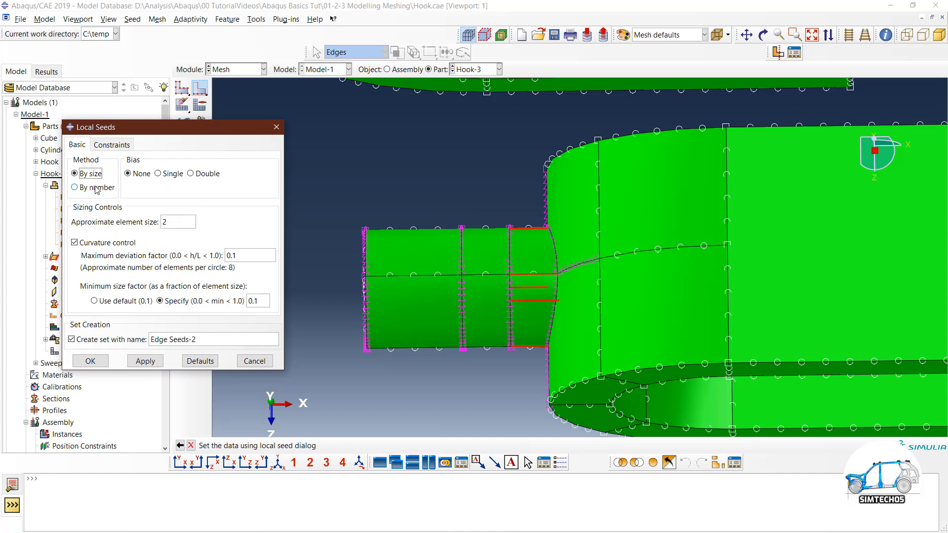
pyautogui.click(171, 221)
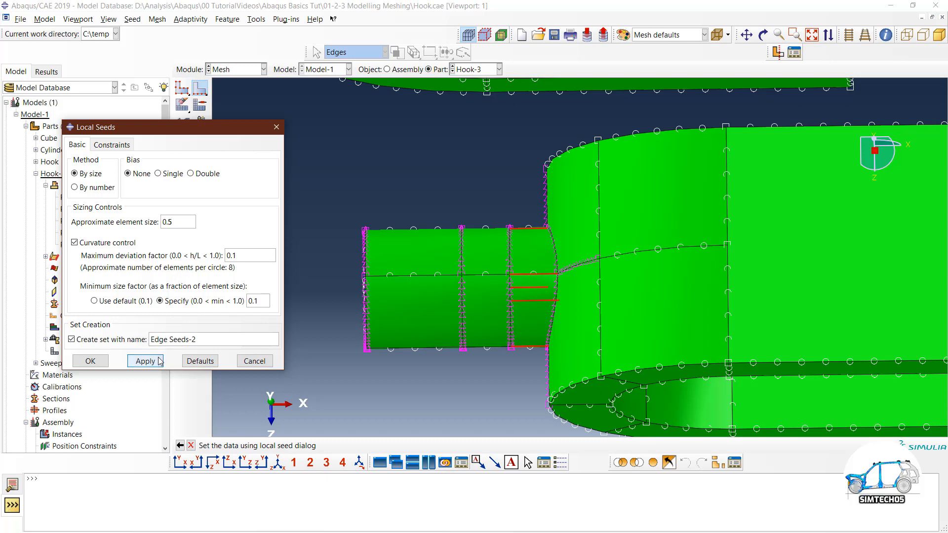
pyautogui.click(91, 361)
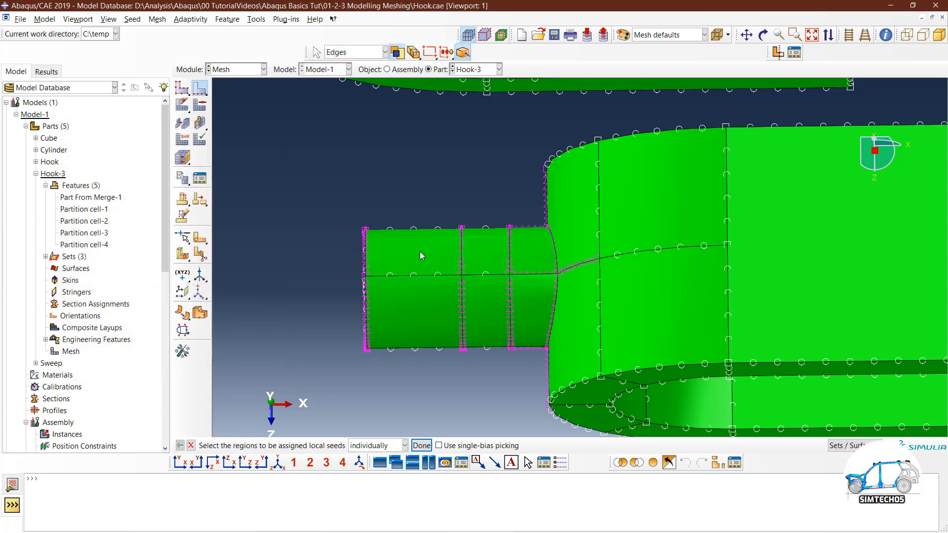
# Step: Seed the lengthwise edges of the pin's central section with element size 1, saving them as a set
pyautogui.moveTo(493, 346); pyautogui.dragTo(492, 366)
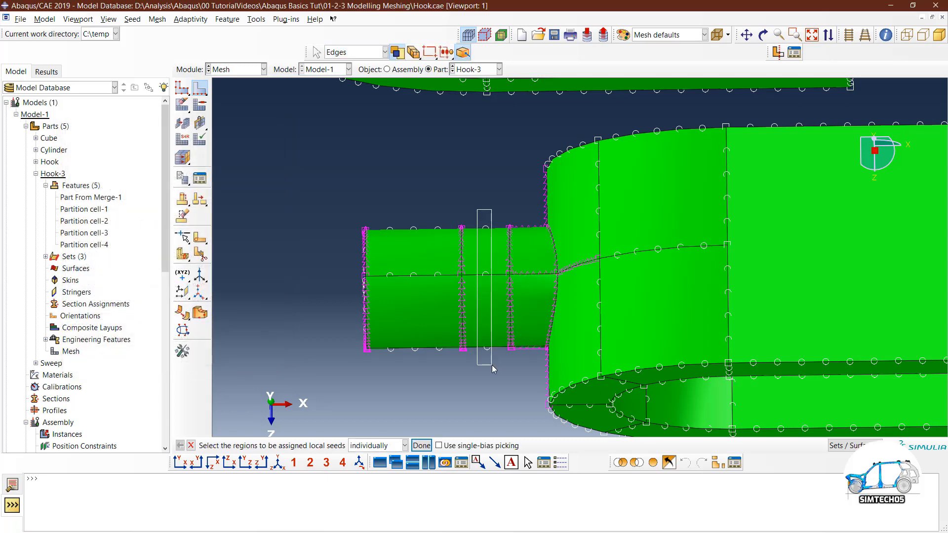
pyautogui.middleClick(492, 366)
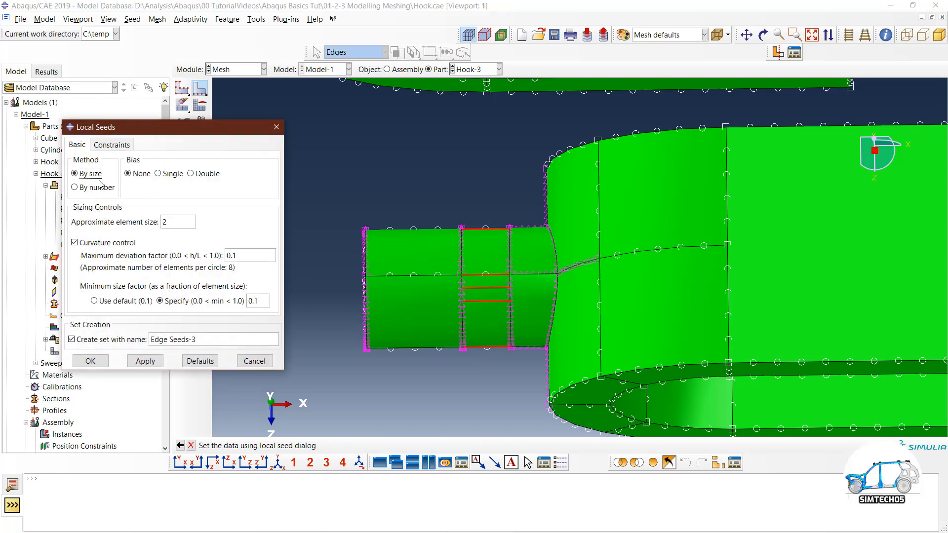
pyautogui.doubleClick(164, 222)
pyautogui.write('1')
pyautogui.click(90, 361)
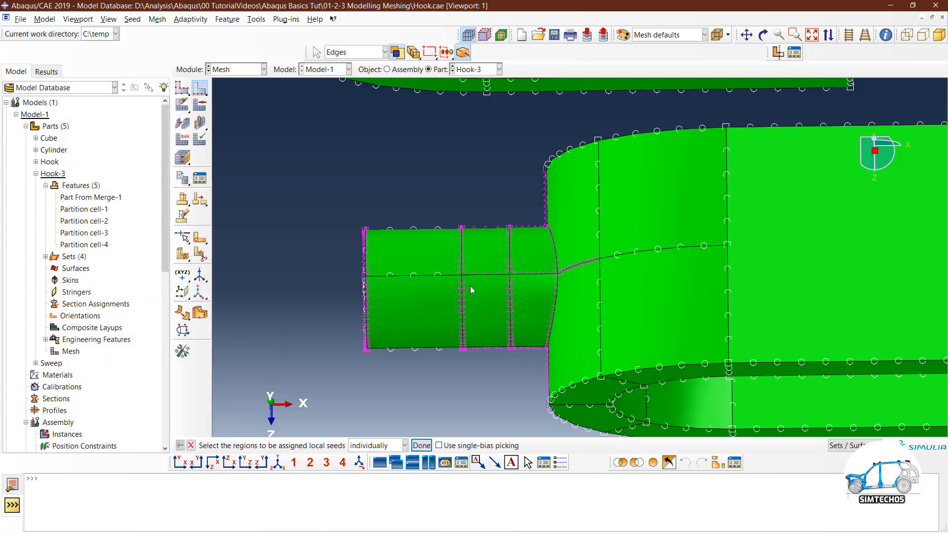
# Step: Mesh all regions of the middle hook and its pin
pyautogui.keyDown('ctrl'); pyautogui.keyDown('alt'); pyautogui.moveTo(470, 286); pyautogui.dragTo(257, 163); pyautogui.keyUp('alt'); pyautogui.keyUp('ctrl')
pyautogui.moveTo(189, 112); pyautogui.dragTo(216, 114)
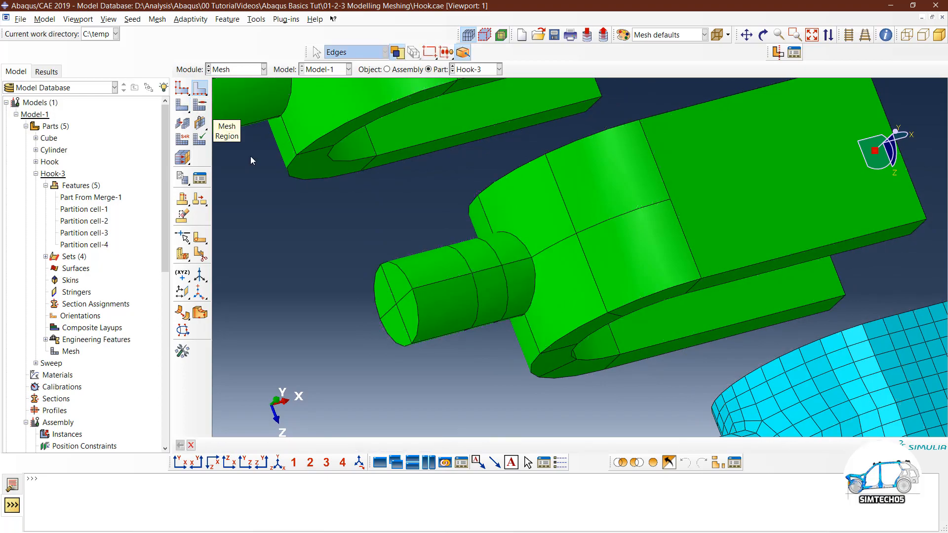
pyautogui.scroll(3, 567, 333)
pyautogui.keyDown('ctrl'); pyautogui.keyDown('alt'); pyautogui.moveTo(567, 332); pyautogui.dragTo(626, 256); pyautogui.keyUp('alt'); pyautogui.keyUp('ctrl')
pyautogui.keyDown('ctrl'); pyautogui.keyDown('alt'); pyautogui.moveTo(590, 366); pyautogui.dragTo(629, 352); pyautogui.keyUp('alt'); pyautogui.keyUp('ctrl')
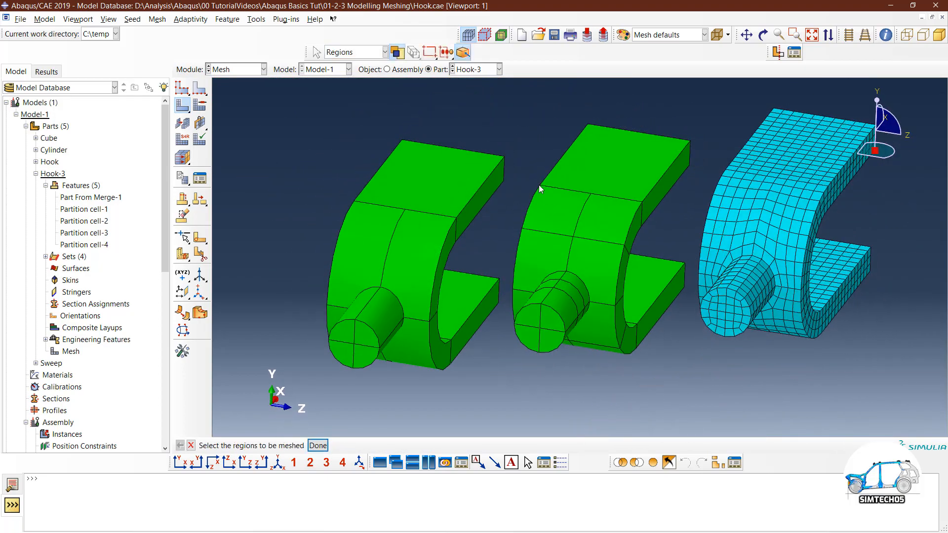
pyautogui.moveTo(559, 254); pyautogui.dragTo(632, 375)
pyautogui.middleClick(633, 375)
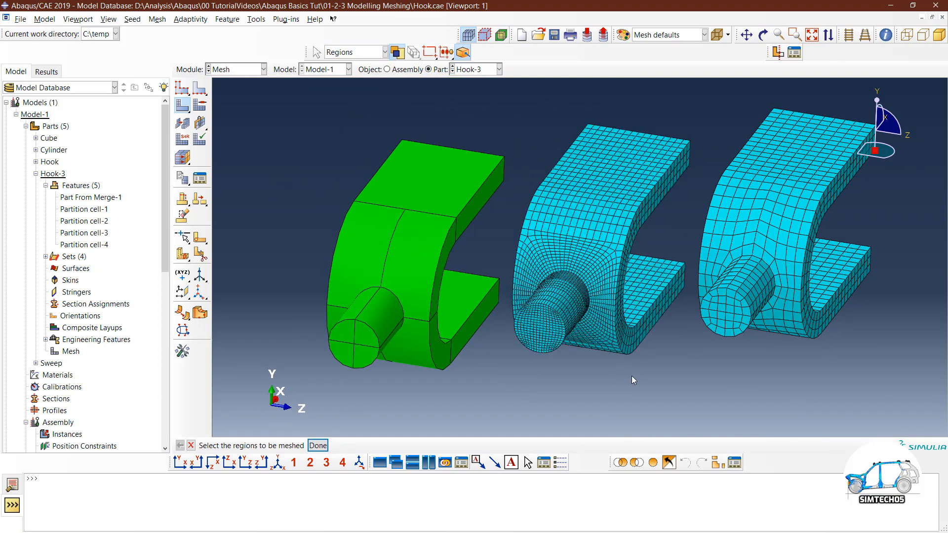
# Step: Examine the middle hook's mesh around the pin junction and compare it with the neighbouring hook's mesh
pyautogui.scroll(4, 636, 370)
pyautogui.scroll(-3, 641, 227)
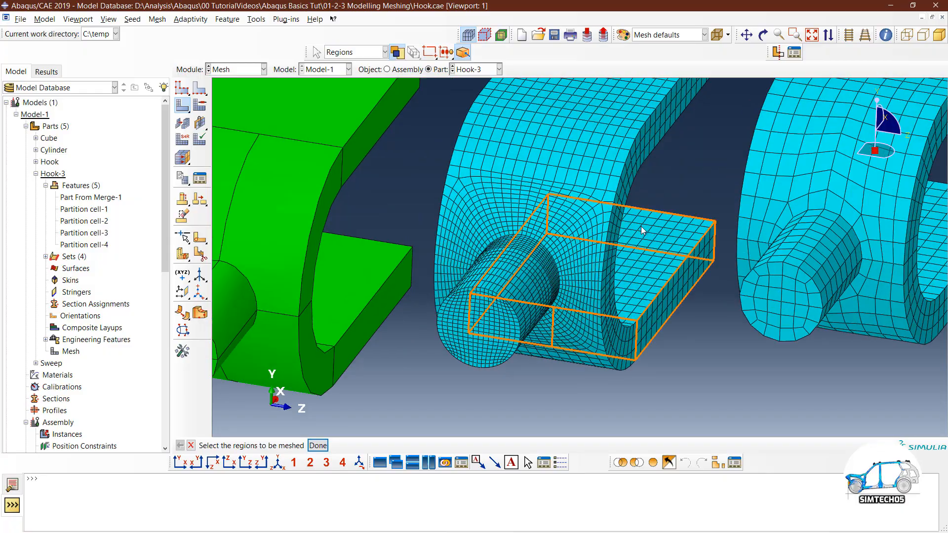
pyautogui.keyDown('ctrl'); pyautogui.keyDown('alt'); pyautogui.moveTo(696, 286); pyautogui.dragTo(639, 325); pyautogui.keyUp('alt'); pyautogui.keyUp('ctrl')
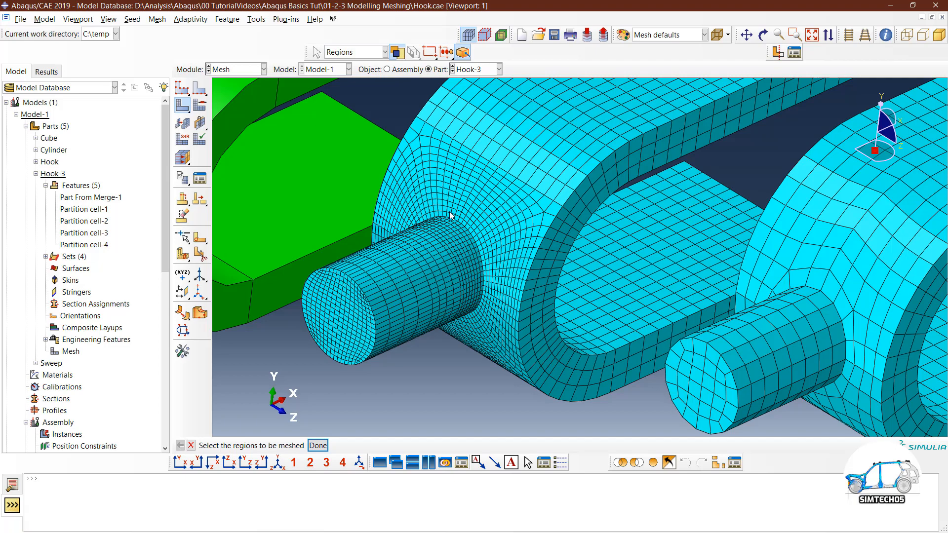
pyautogui.scroll(-2, 453, 217)
pyautogui.press('Escape')
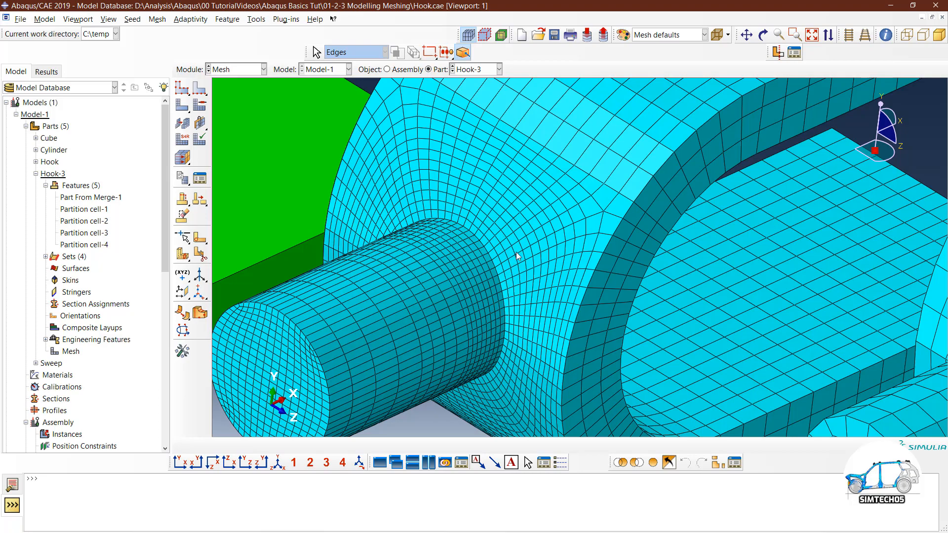
pyautogui.scroll(5, 538, 269)
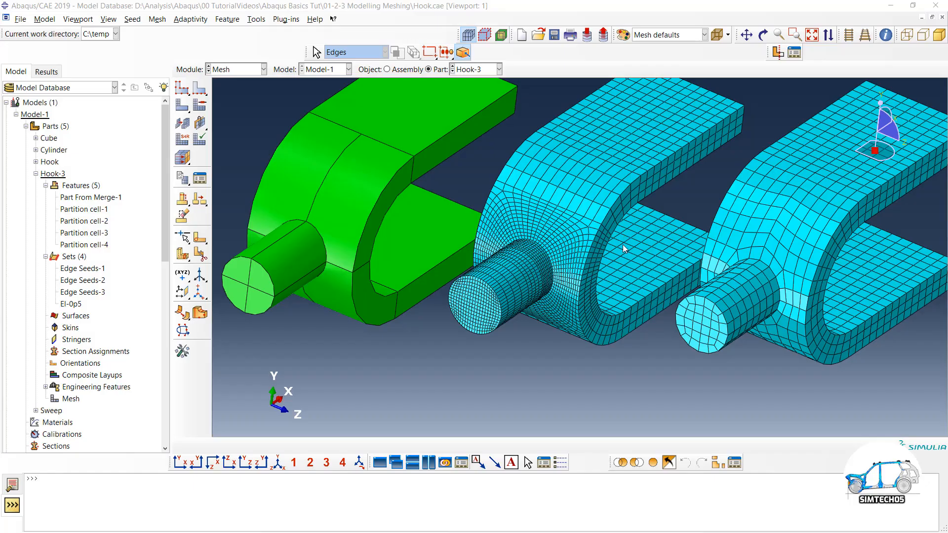
pyautogui.keyDown('ctrl'); pyautogui.keyDown('alt'); pyautogui.moveTo(625, 245); pyautogui.dragTo(621, 290); pyautogui.keyUp('alt'); pyautogui.keyUp('ctrl')
pyautogui.scroll(-2, 621, 287)
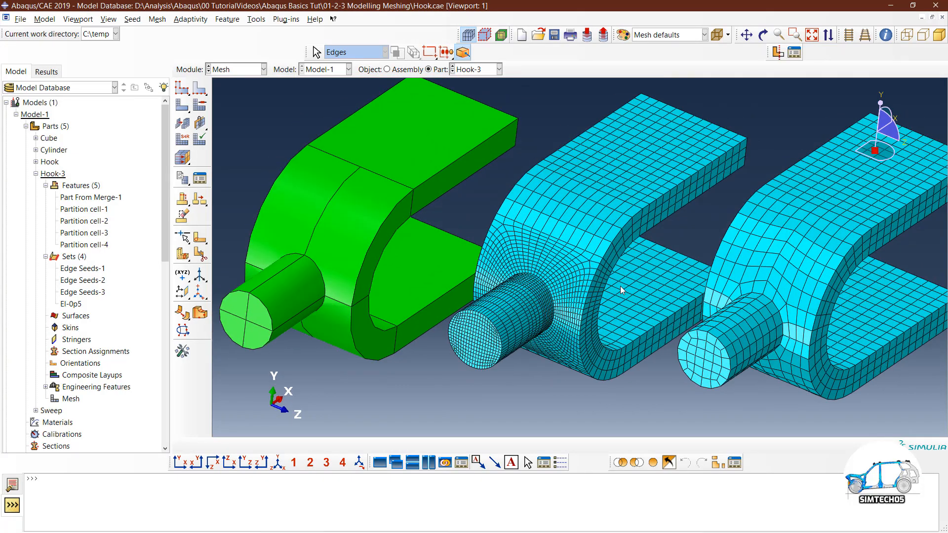
pyautogui.keyDown('ctrl'); pyautogui.keyDown('alt'); pyautogui.moveTo(621, 287); pyautogui.dragTo(620, 285, button='middle'); pyautogui.keyUp('alt'); pyautogui.keyUp('ctrl')
pyautogui.keyDown('ctrl'); pyautogui.keyDown('alt'); pyautogui.moveTo(620, 285); pyautogui.dragTo(622, 279, button='middle'); pyautogui.keyUp('alt'); pyautogui.keyUp('ctrl')
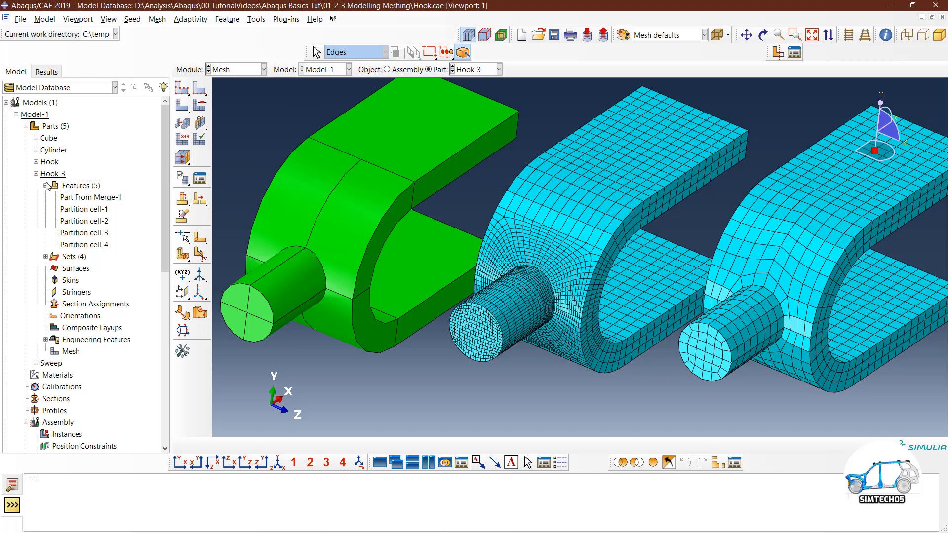
# Step: Review which edges belong to the Hook-3 sets Edge Seeds-1, Edge Seeds-2, Edge Seeds-3 and El-0p5 by highlighting each set
pyautogui.click(46, 257)
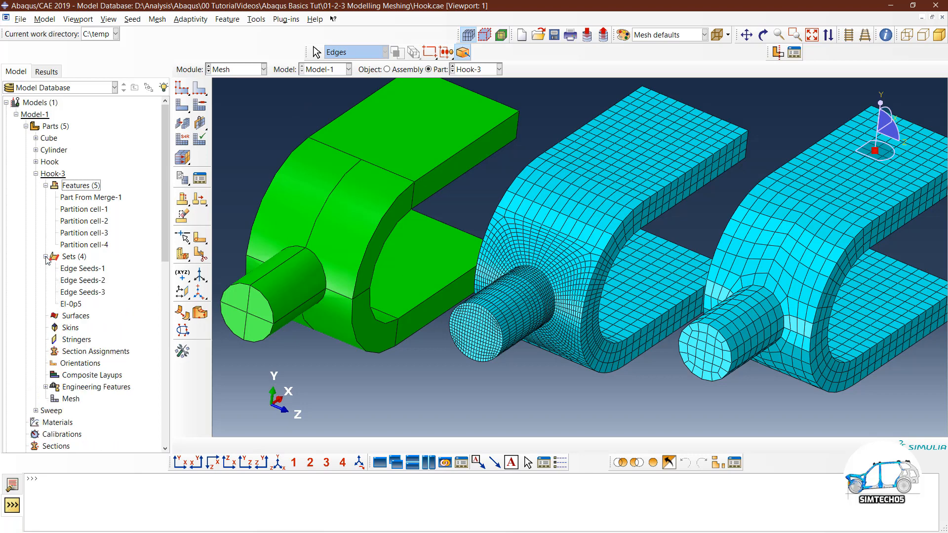
pyautogui.click(73, 294)
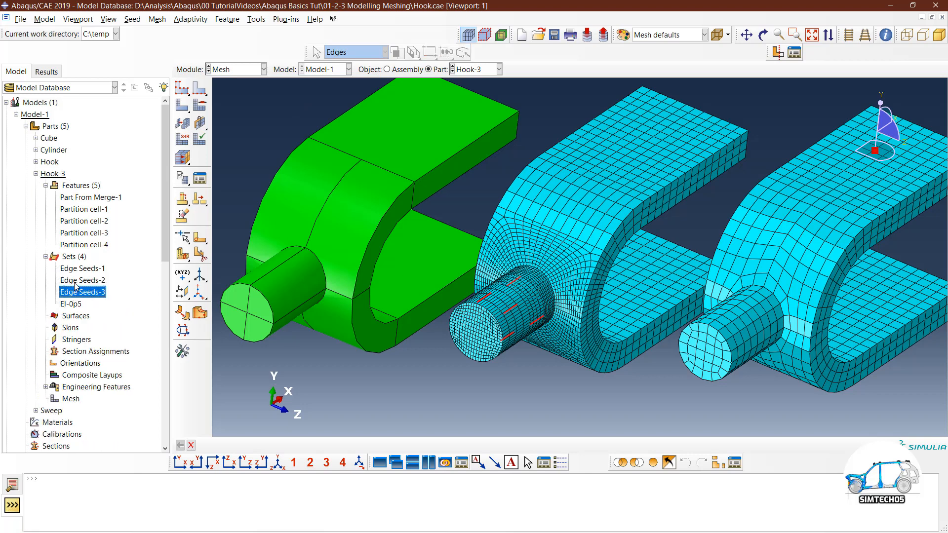
pyautogui.click(71, 305)
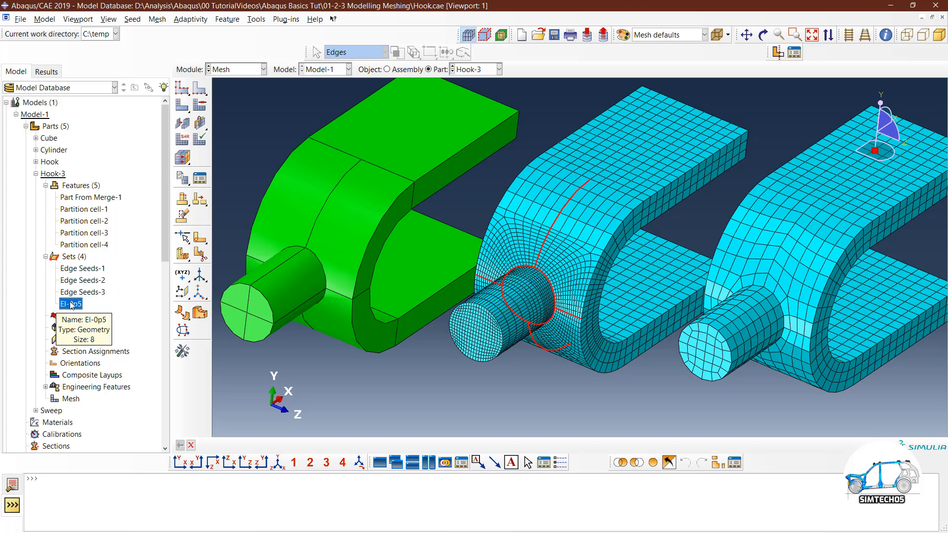
pyautogui.click(73, 292)
pyautogui.click(78, 279)
pyautogui.click(83, 269)
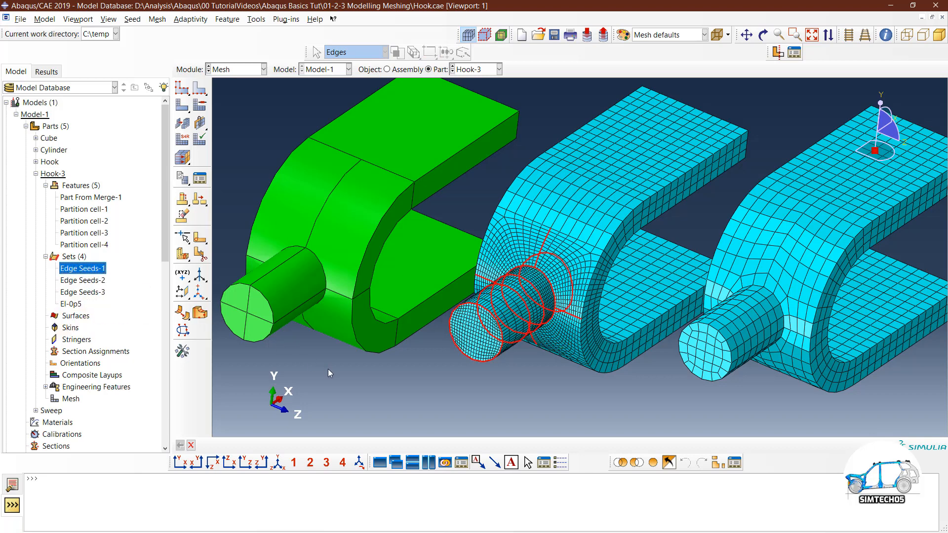
pyautogui.press('Escape')
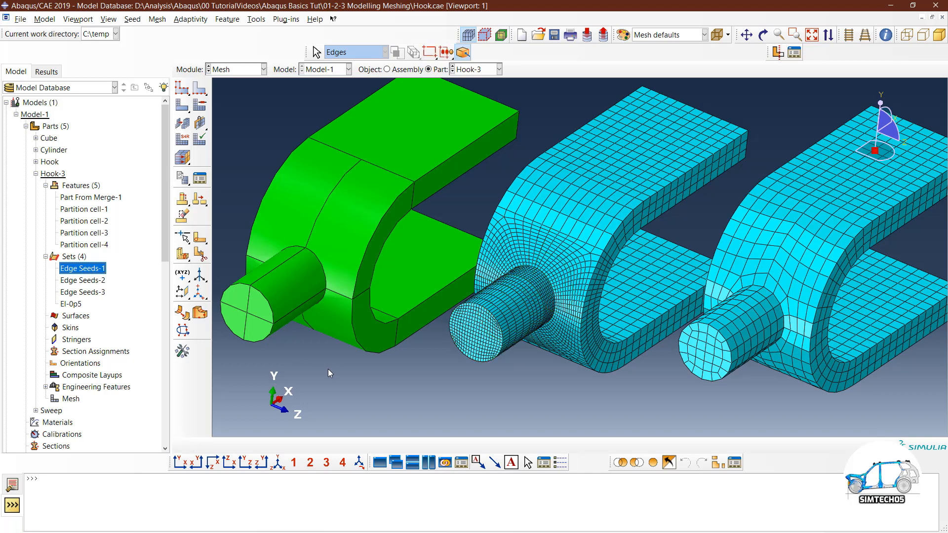
# Step: Change the approximate element size of the local seeds on the edges in set Edge Seeds-1
pyautogui.click(200, 90)
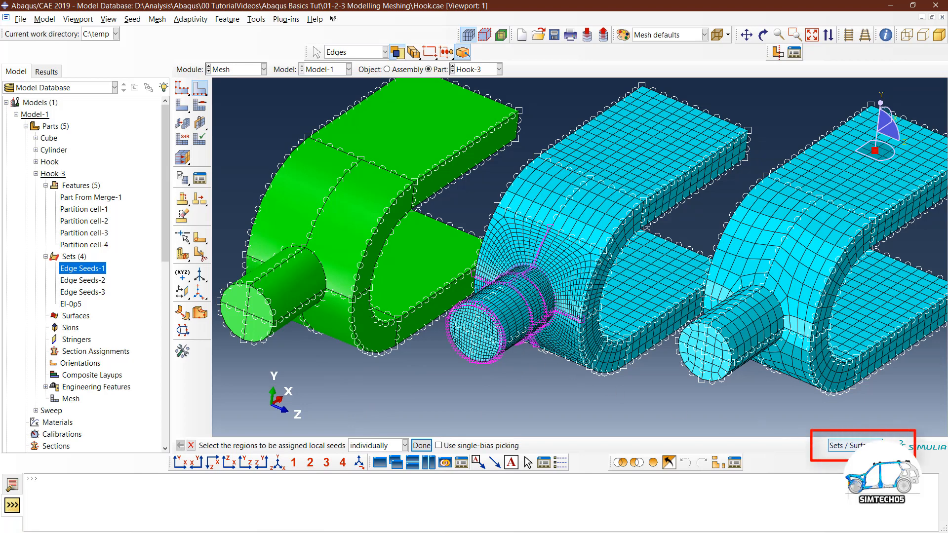
pyautogui.click(846, 445)
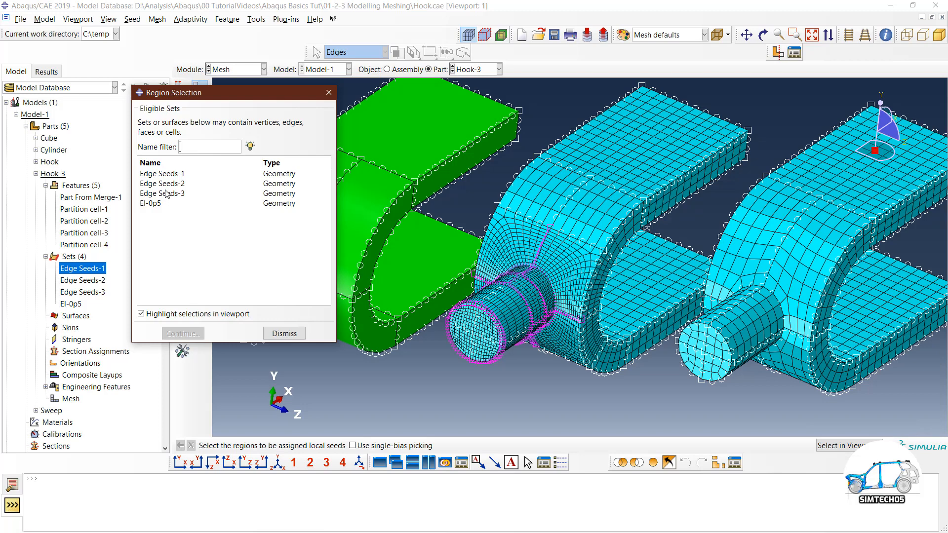
pyautogui.click(169, 174)
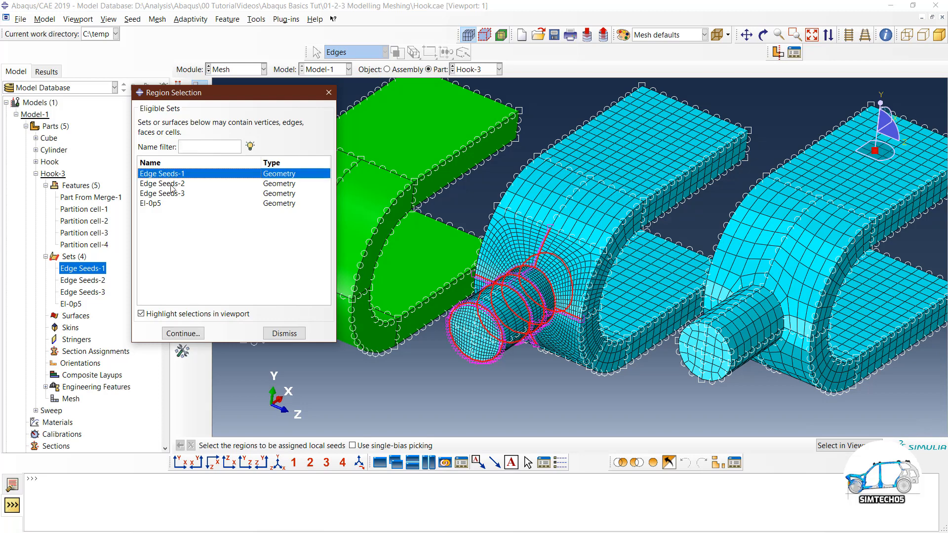
pyautogui.click(173, 186)
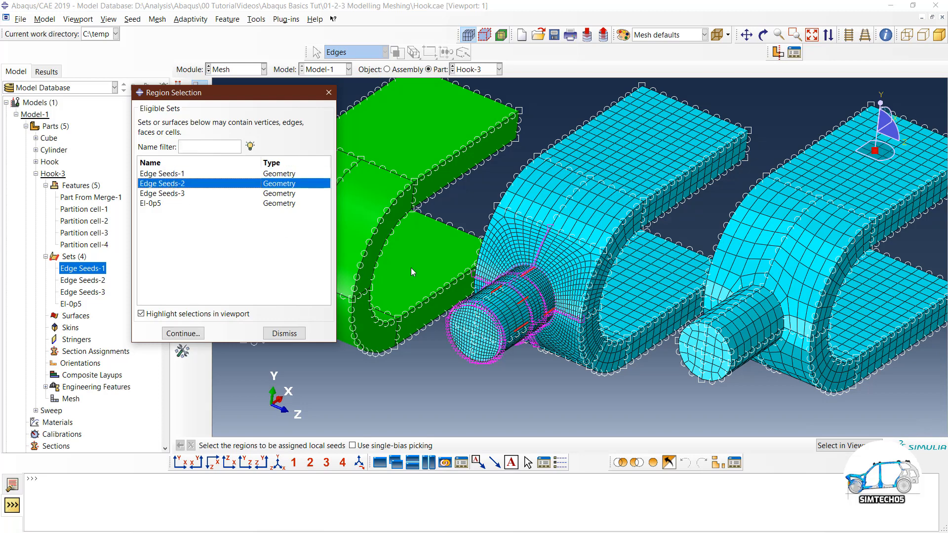
pyautogui.click(172, 175)
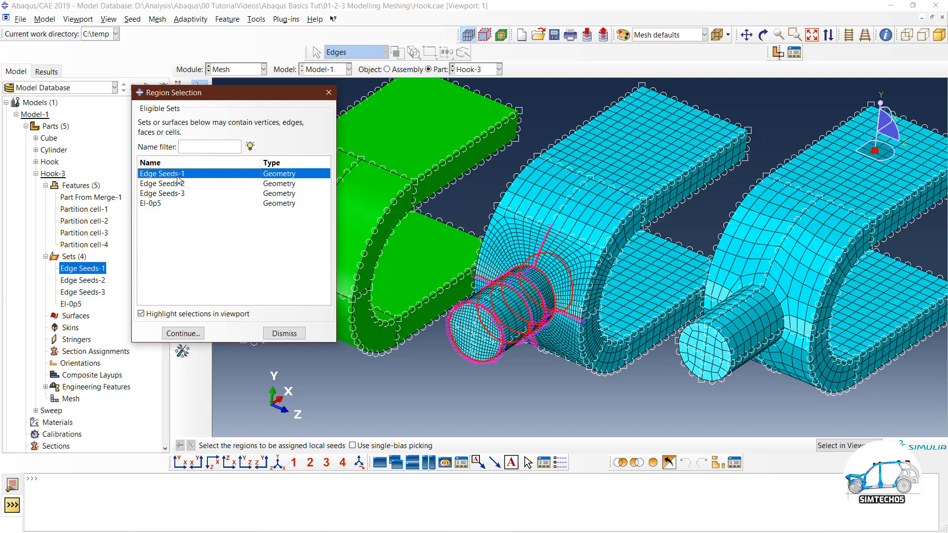
pyautogui.click(183, 334)
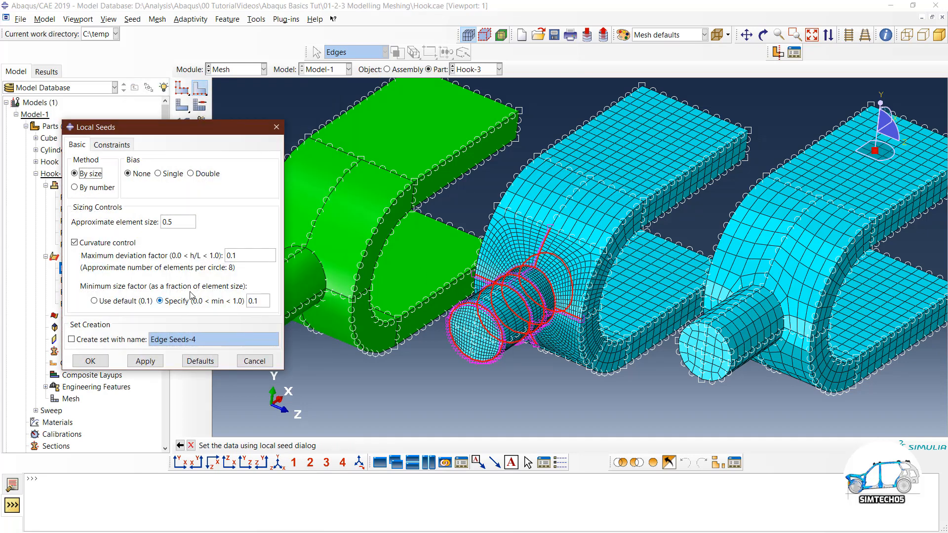
pyautogui.click(183, 223)
pyautogui.click(99, 363)
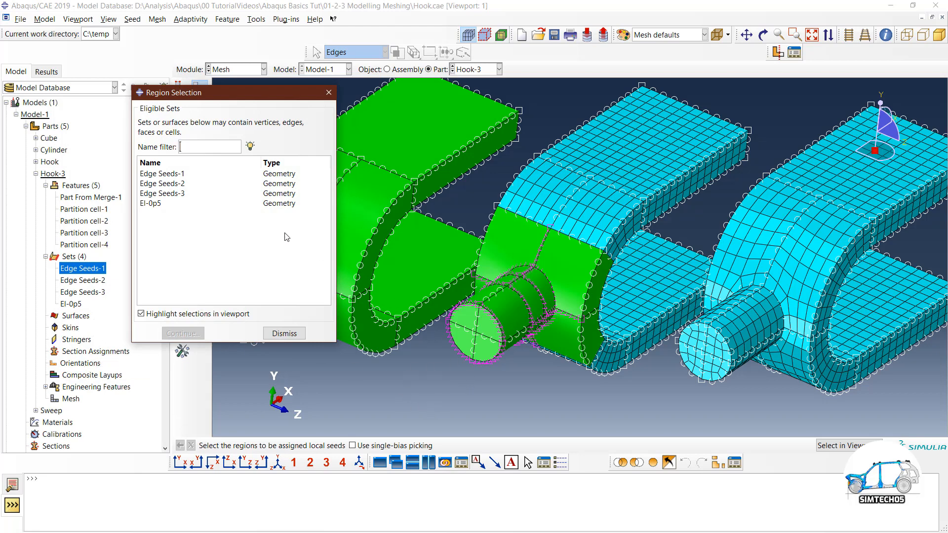
# Step: Set the approximate element size of the local seeds on set Edge Seeds-2 to 0.8
pyautogui.click(174, 185)
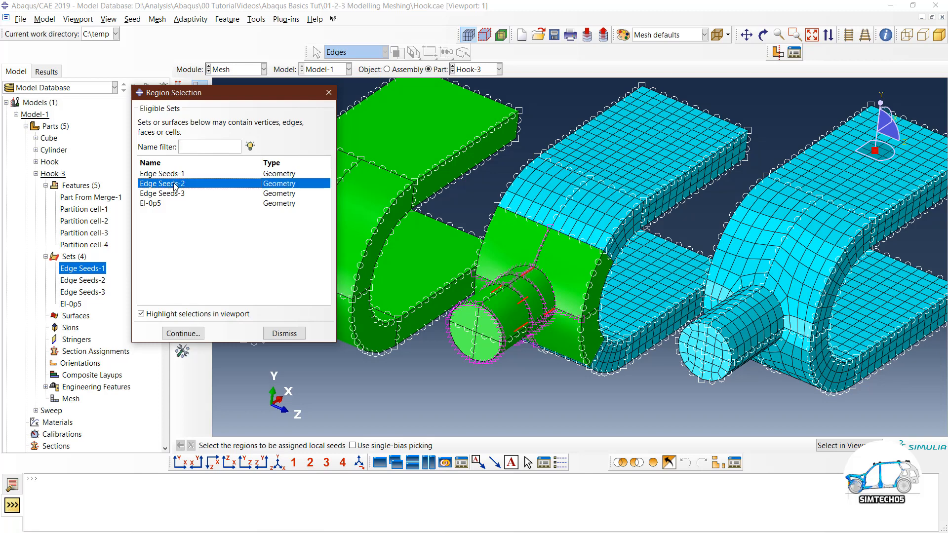
pyautogui.click(182, 333)
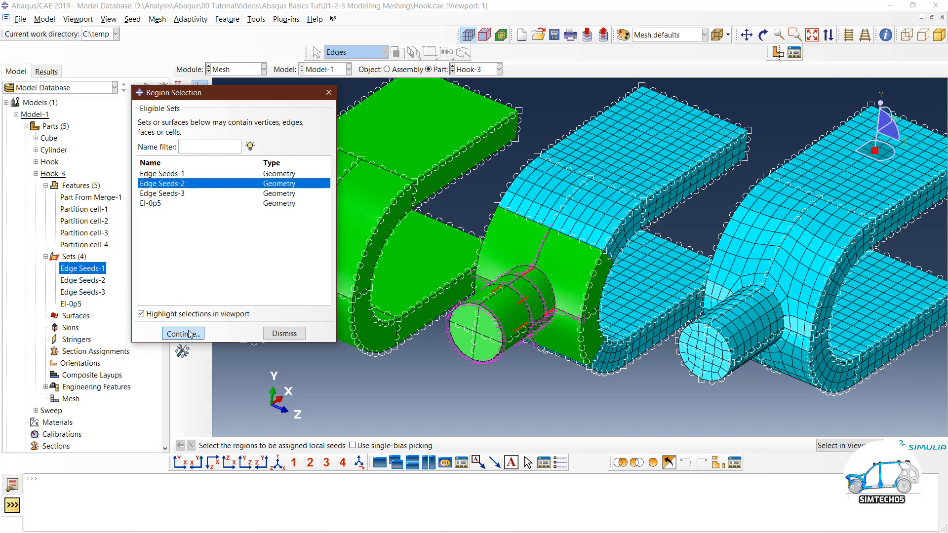
pyautogui.click(179, 222)
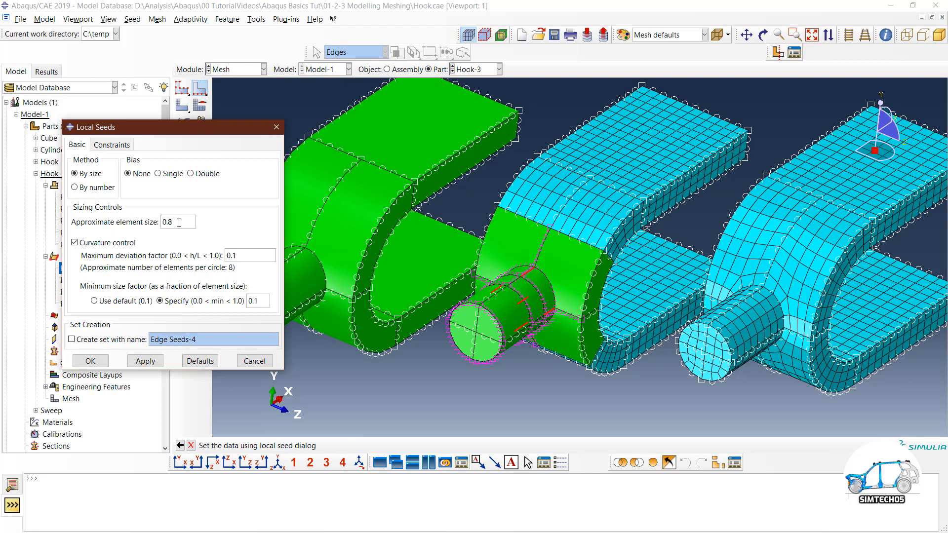
pyautogui.click(90, 361)
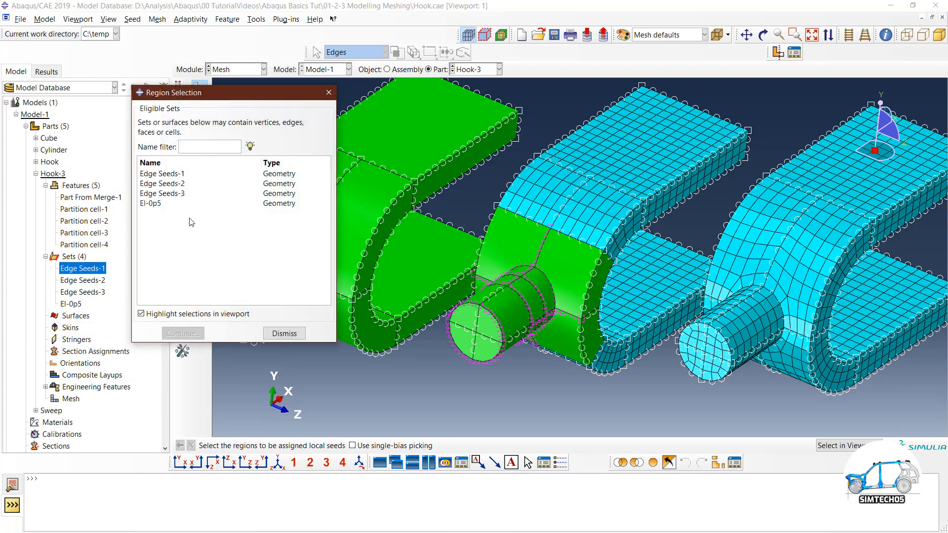
# Step: Set the approximate element size of the local seeds on set Edge Seeds-3 to 1.2 and finish local seeding
pyautogui.click(174, 195)
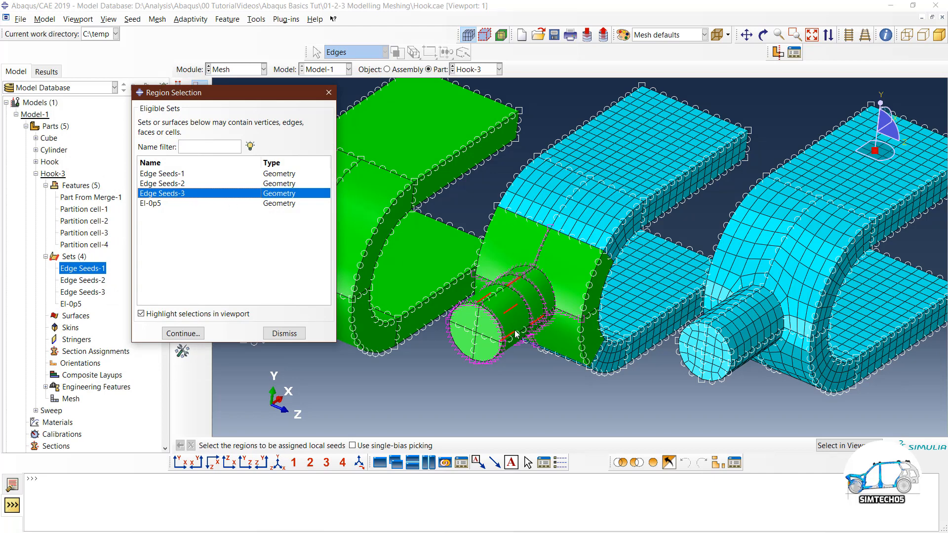
pyautogui.click(184, 333)
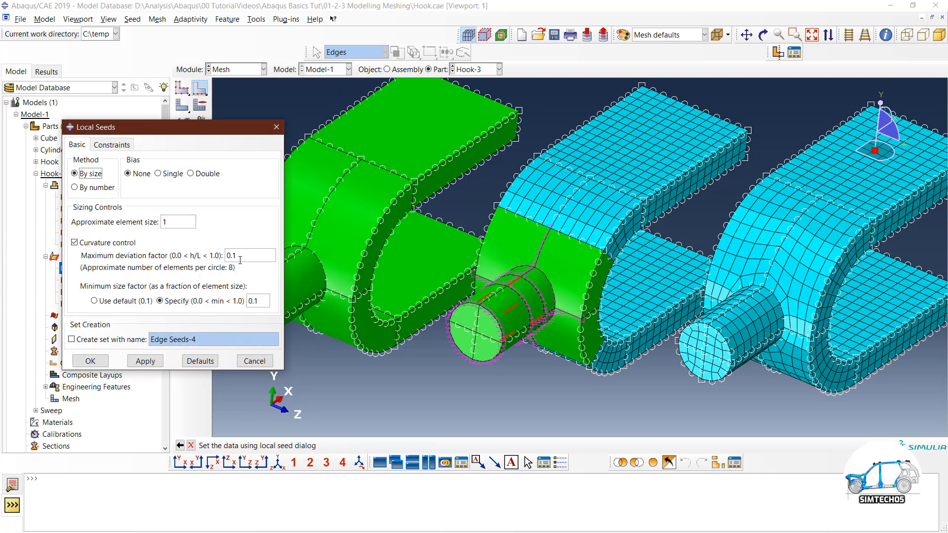
pyautogui.doubleClick(175, 221)
pyautogui.write('1.2')
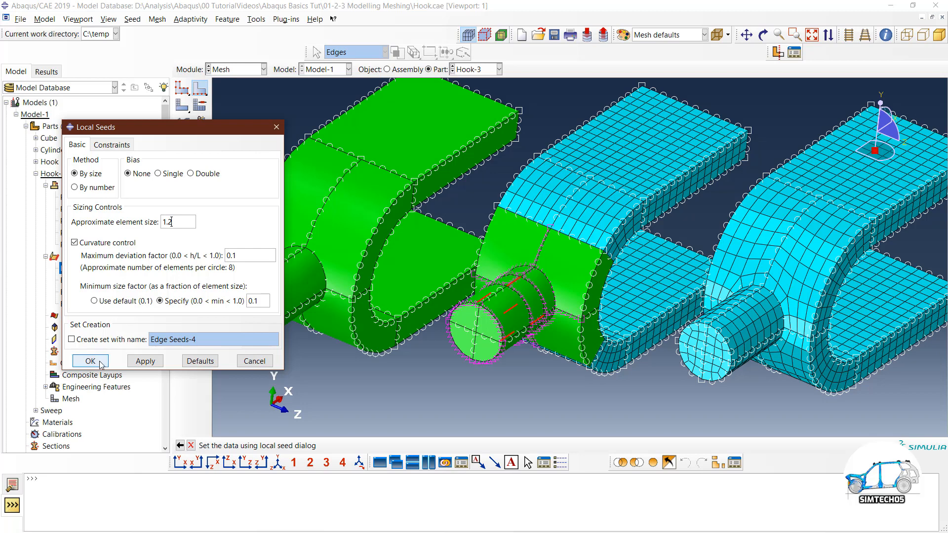
pyautogui.click(90, 361)
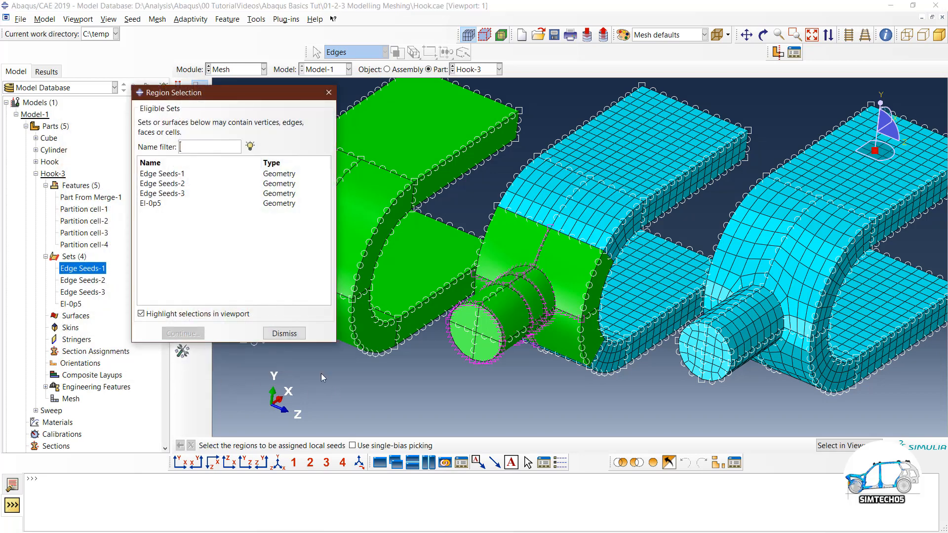
pyautogui.click(295, 335)
pyautogui.click(420, 446)
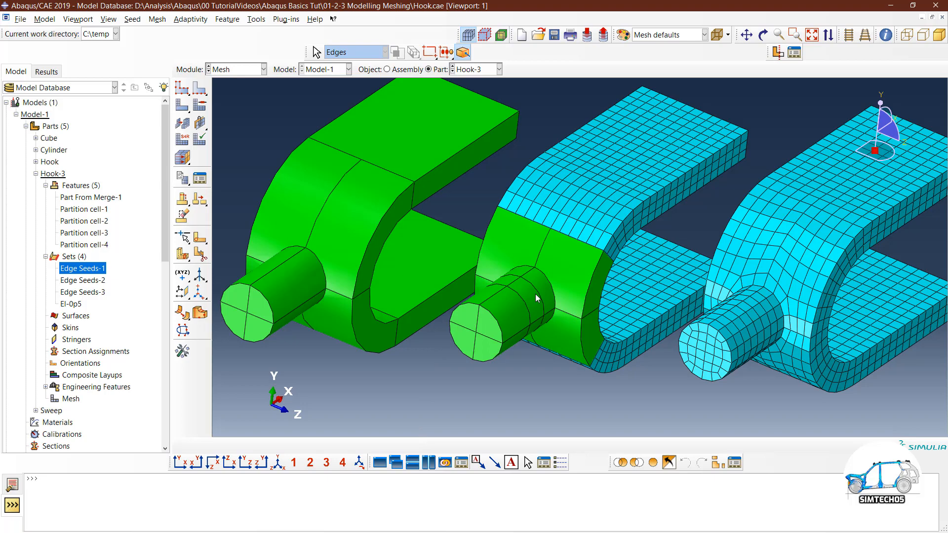
# Step: Check the local seed settings of the transverse partition edge where the middle hook's upper arm begins to curve
pyautogui.keyDown('ctrl'); pyautogui.keyDown('alt'); pyautogui.moveTo(533, 295); pyautogui.dragTo(486, 316); pyautogui.keyUp('alt'); pyautogui.keyUp('ctrl')
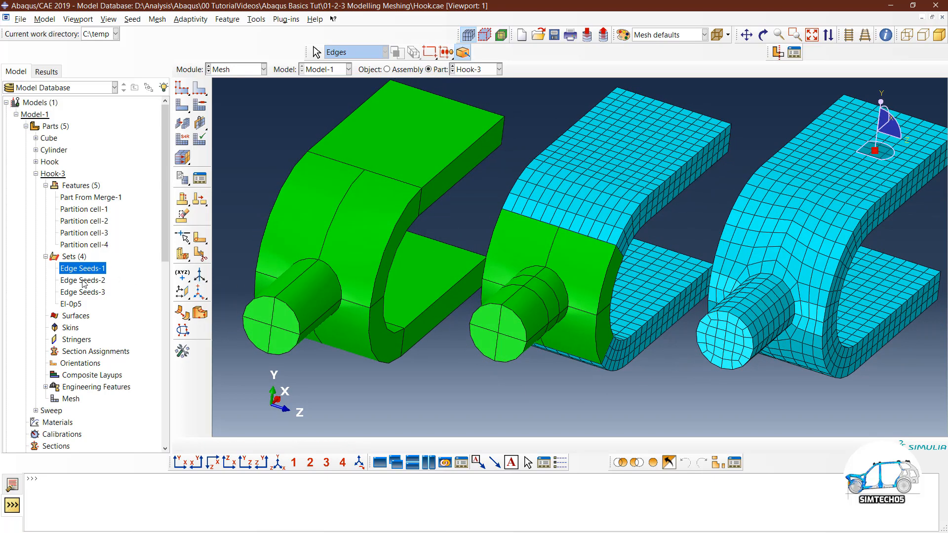
pyautogui.click(200, 89)
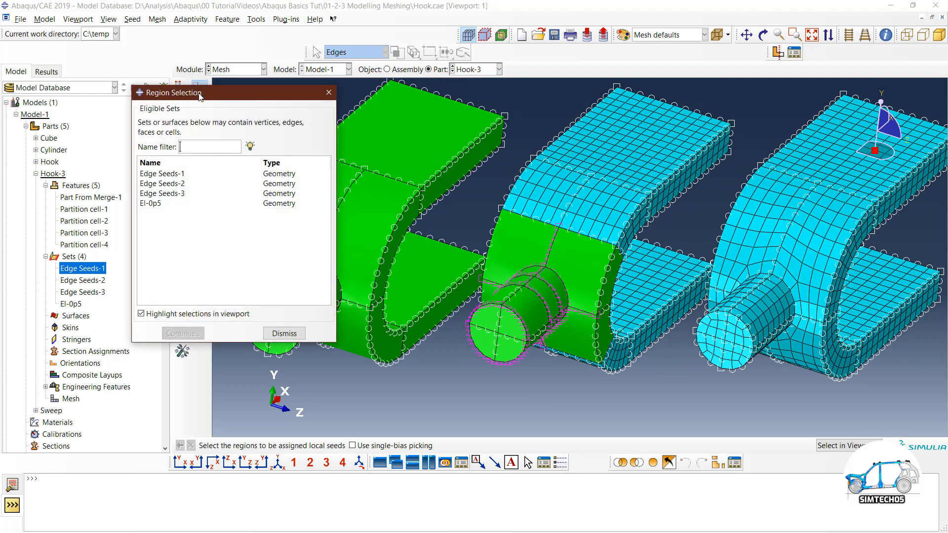
pyautogui.click(834, 445)
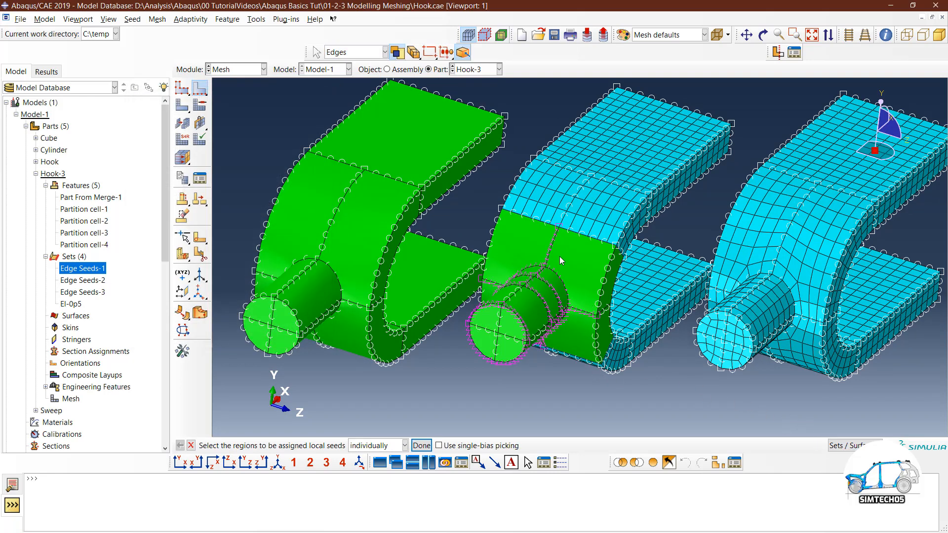
pyautogui.click(612, 184)
pyautogui.click(421, 445)
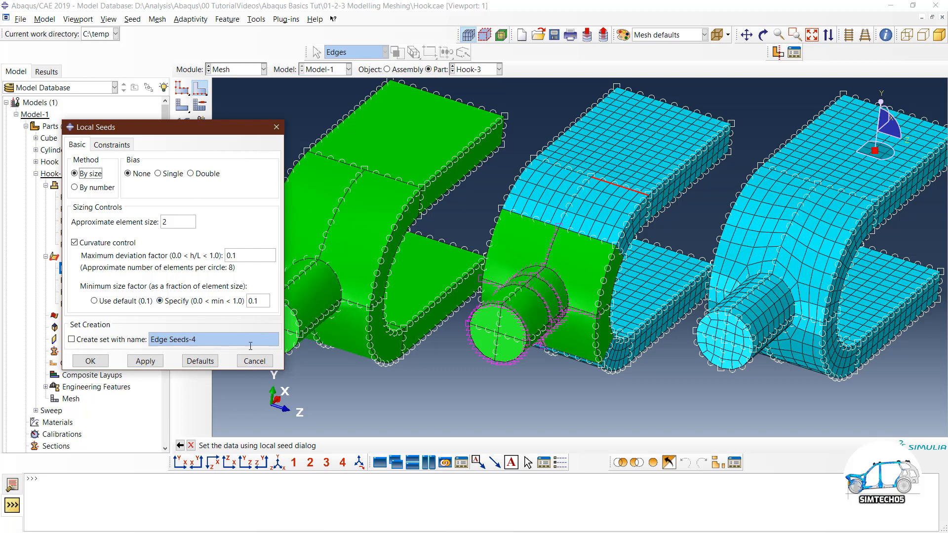
pyautogui.click(255, 361)
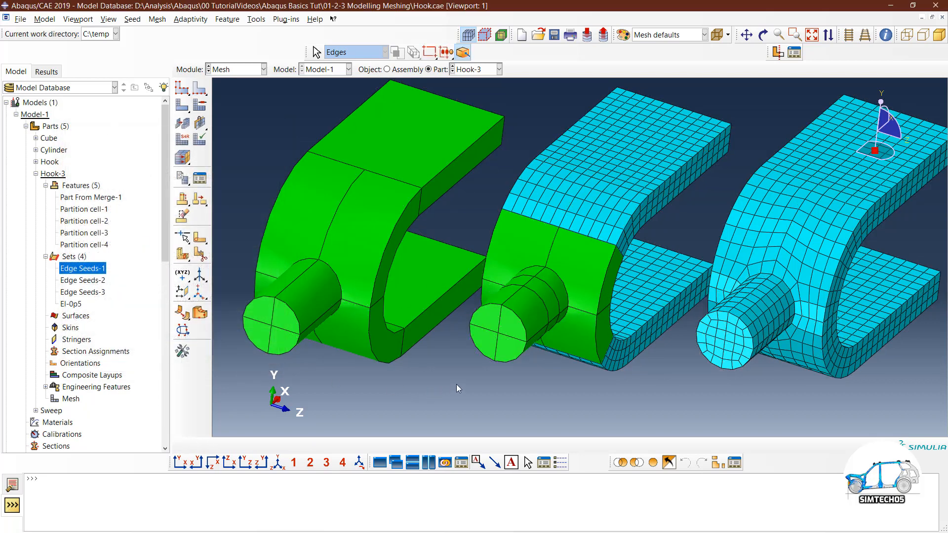
# Step: Mesh the middle hook's upper-right partitioned cell next to the pin
pyautogui.click(183, 106)
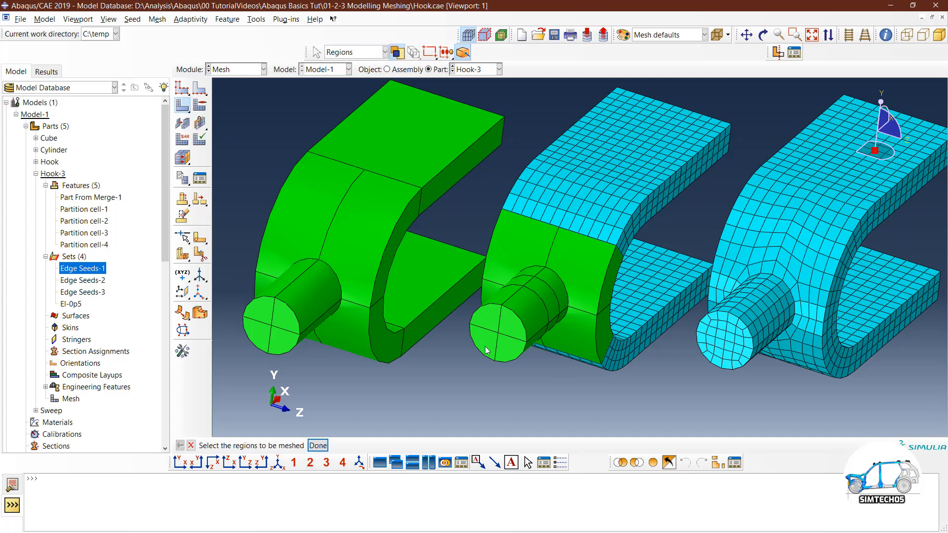
pyautogui.keyDown('ctrl'); pyautogui.keyDown('alt'); pyautogui.moveTo(489, 350); pyautogui.dragTo(636, 400); pyautogui.keyUp('alt'); pyautogui.keyUp('ctrl')
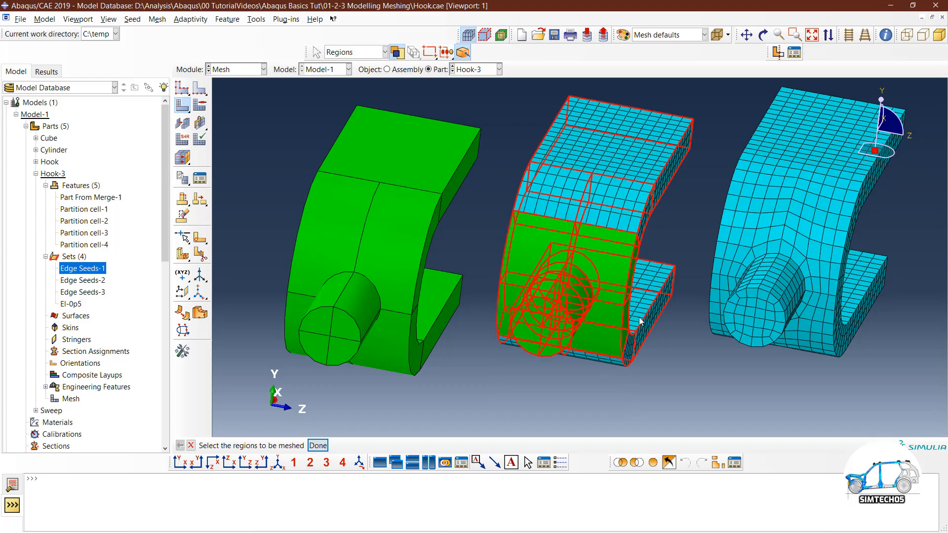
pyautogui.keyDown('ctrl'); pyautogui.keyDown('alt'); pyautogui.moveTo(640, 321); pyautogui.dragTo(478, 297); pyautogui.keyUp('alt'); pyautogui.keyUp('ctrl')
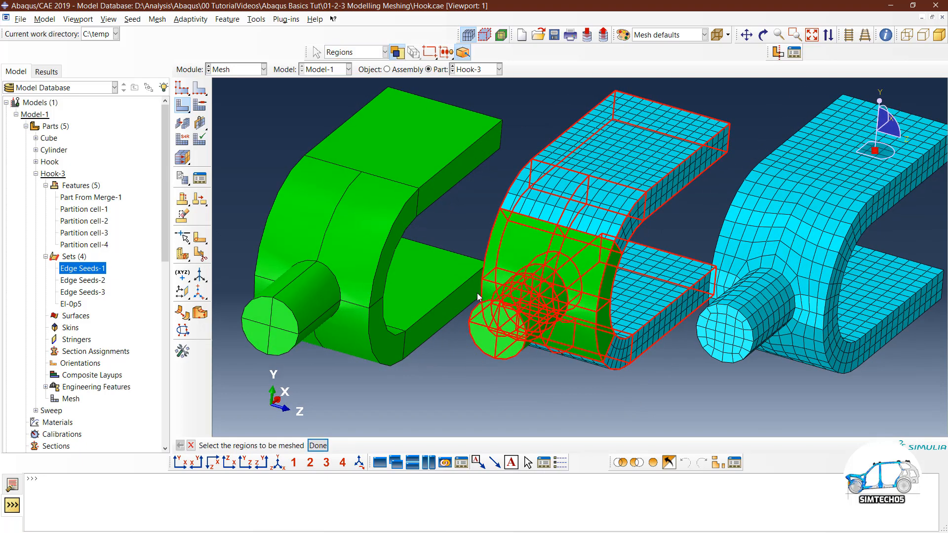
pyautogui.click(571, 372)
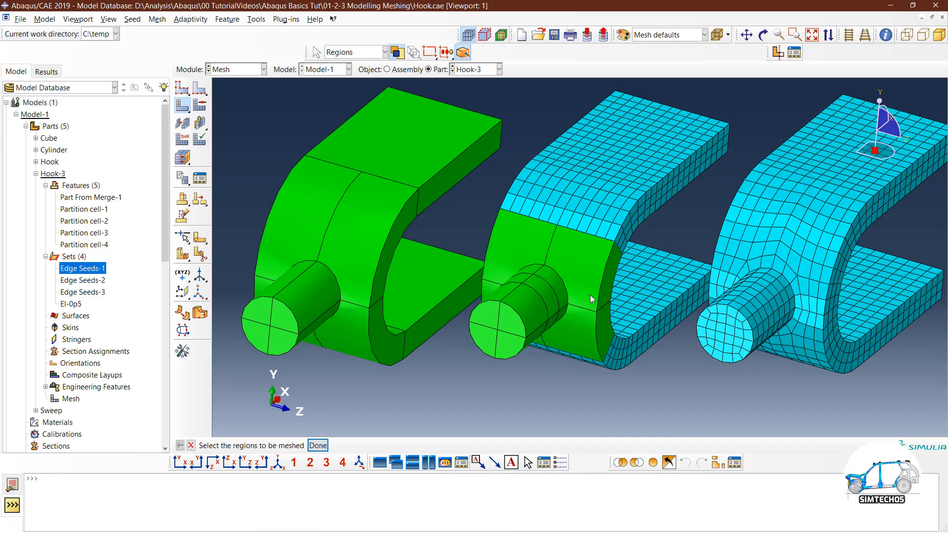
pyautogui.scroll(1, 585, 308)
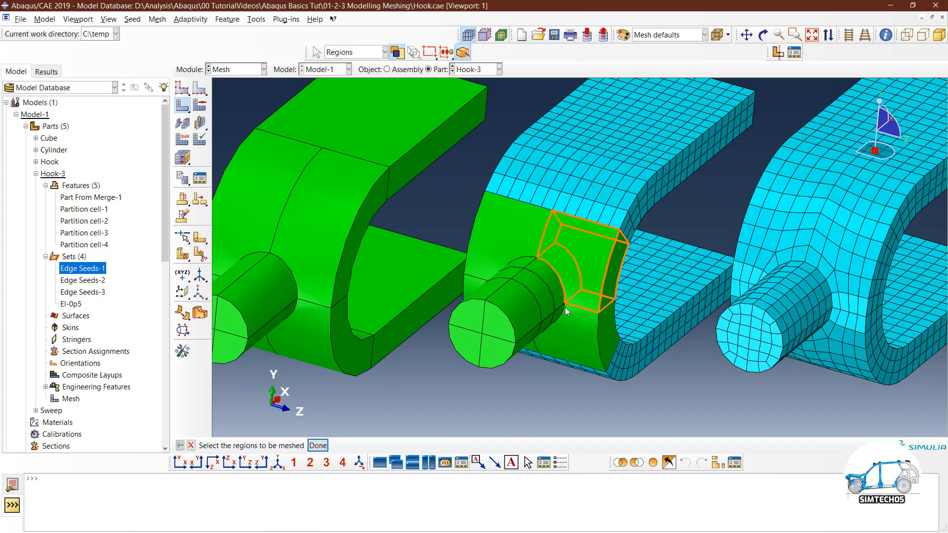
pyautogui.click(582, 281)
pyautogui.middleClick(581, 282)
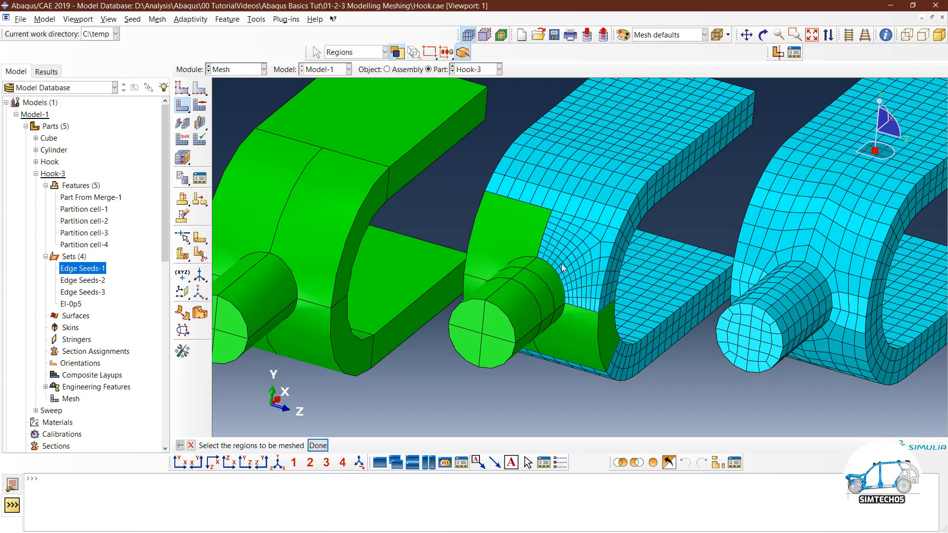
# Step: Mesh the upper and lower partitioned cells on the left side of the middle hook's pin
pyautogui.click(508, 227)
pyautogui.middleClick(517, 248)
pyautogui.moveTo(530, 298)
pyautogui.keyDown('ctrl'); pyautogui.keyDown('alt'); pyautogui.mouseDown()
pyautogui.moveTo(570, 299)
pyautogui.moveTo(531, 299)
pyautogui.mouseUp(); pyautogui.keyUp('alt'); pyautogui.keyUp('ctrl')
pyautogui.click(512, 306)
pyautogui.middleClick(532, 319)
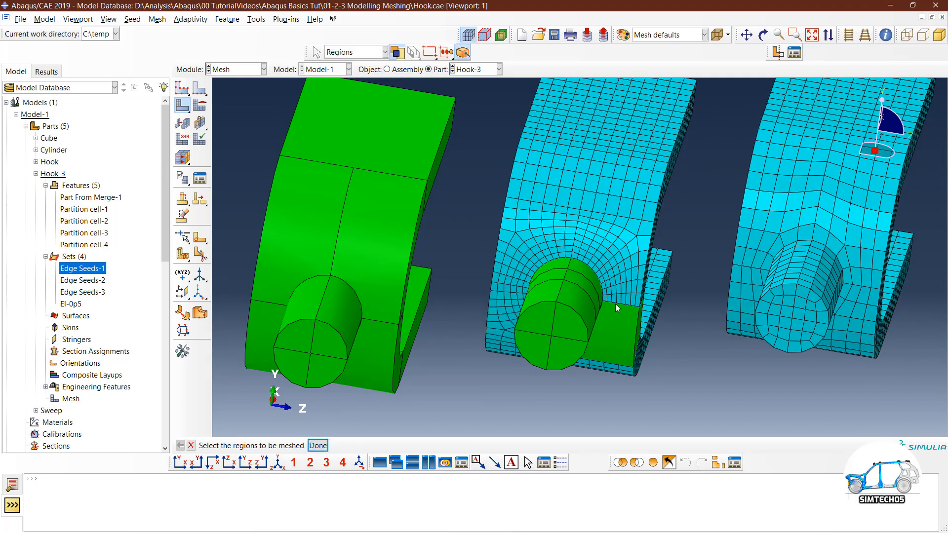
# Step: Mesh the middle hook's remaining regions, including the whole pin and the lower-right cell, and finish meshing
pyautogui.keyDown('ctrl'); pyautogui.keyDown('alt'); pyautogui.moveTo(616, 304); pyautogui.dragTo(578, 291); pyautogui.keyUp('alt'); pyautogui.keyUp('ctrl')
pyautogui.moveTo(473, 199); pyautogui.dragTo(638, 401)
pyautogui.middleClick(638, 401)
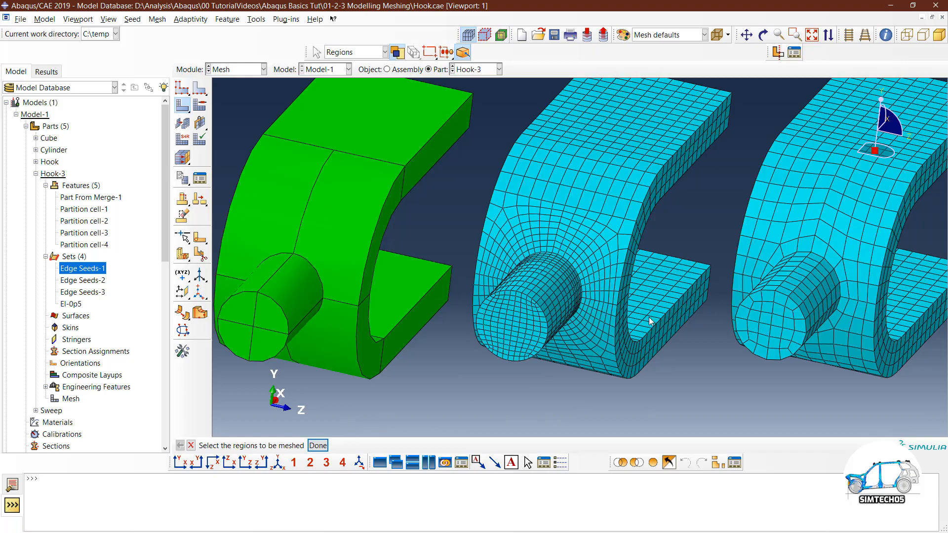
pyautogui.moveTo(653, 315); pyautogui.dragTo(582, 296)
pyautogui.middleClick(638, 327)
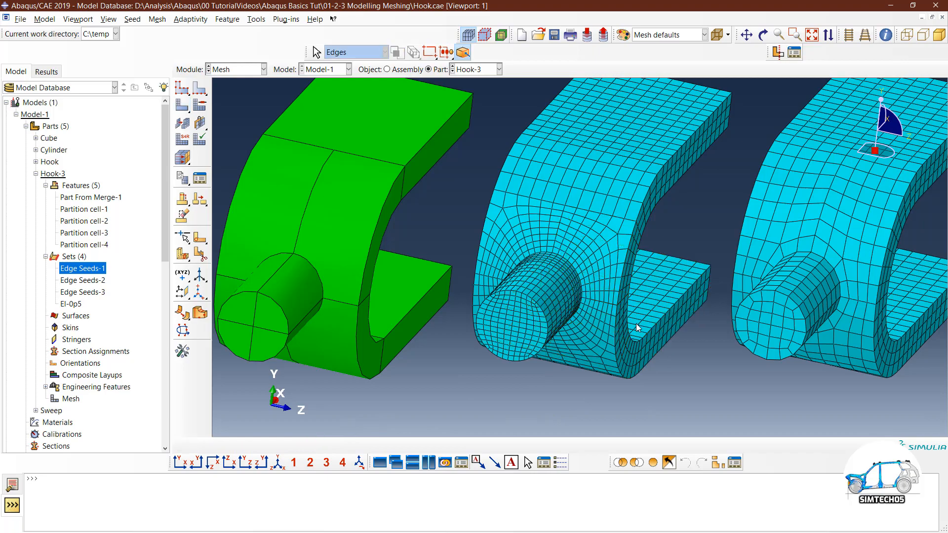
# Step: Compare the middle hook's new mesh with the neighbouring hook and check the part's global seed settings
pyautogui.keyDown('ctrl'); pyautogui.keyDown('alt'); pyautogui.moveTo(666, 336); pyautogui.dragTo(661, 343); pyautogui.keyUp('alt'); pyautogui.keyUp('ctrl')
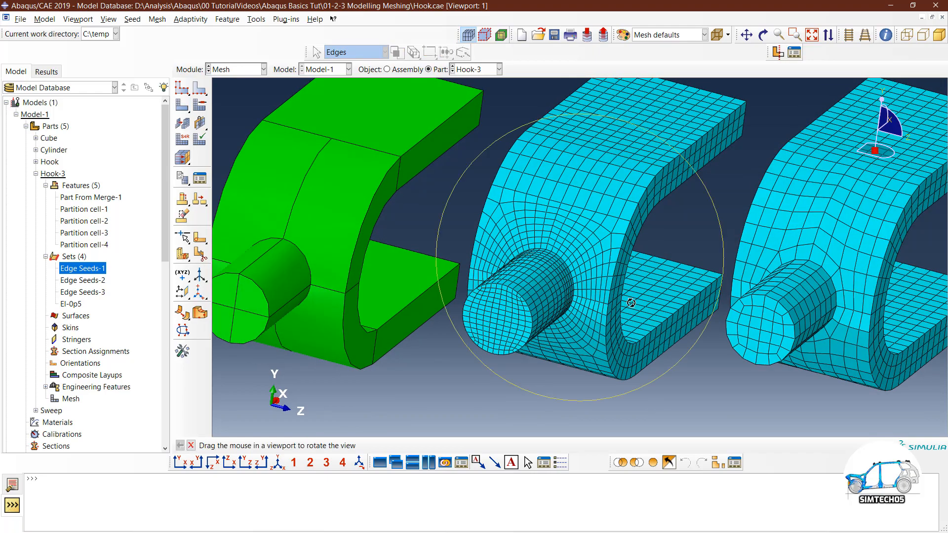
pyautogui.keyDown('ctrl'); pyautogui.keyDown('alt'); pyautogui.moveTo(638, 308); pyautogui.dragTo(615, 297); pyautogui.keyUp('alt'); pyautogui.keyUp('ctrl')
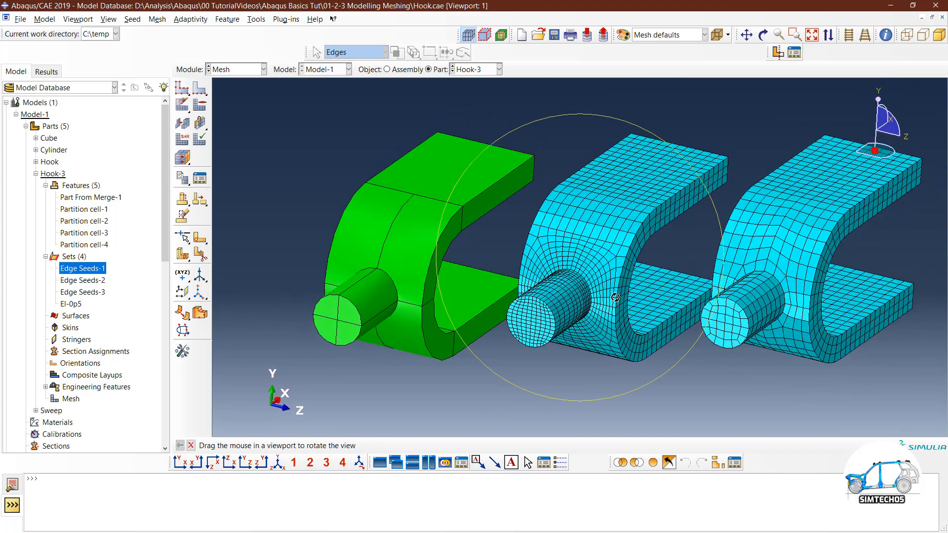
pyautogui.keyDown('ctrl'); pyautogui.keyDown('alt'); pyautogui.moveTo(595, 271); pyautogui.dragTo(572, 268, button='middle'); pyautogui.keyUp('alt'); pyautogui.keyUp('ctrl')
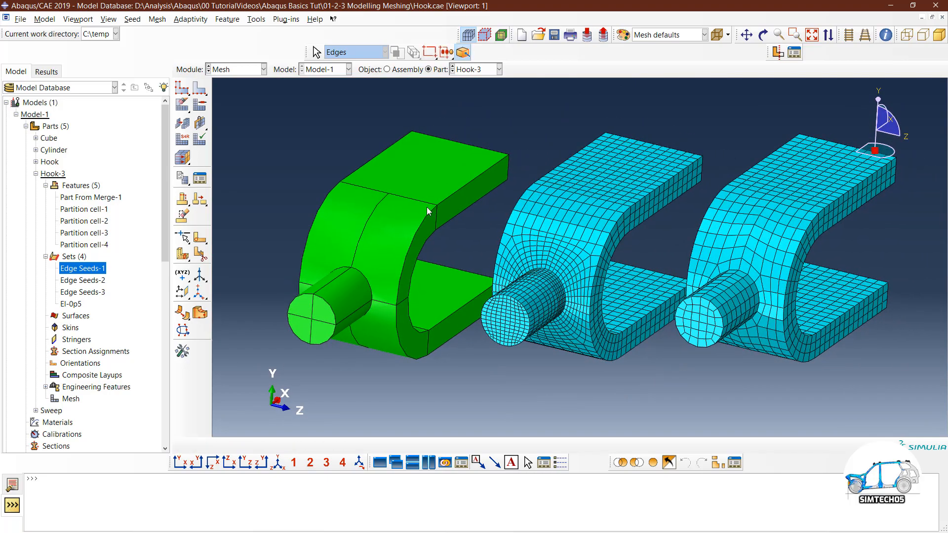
pyautogui.click(182, 88)
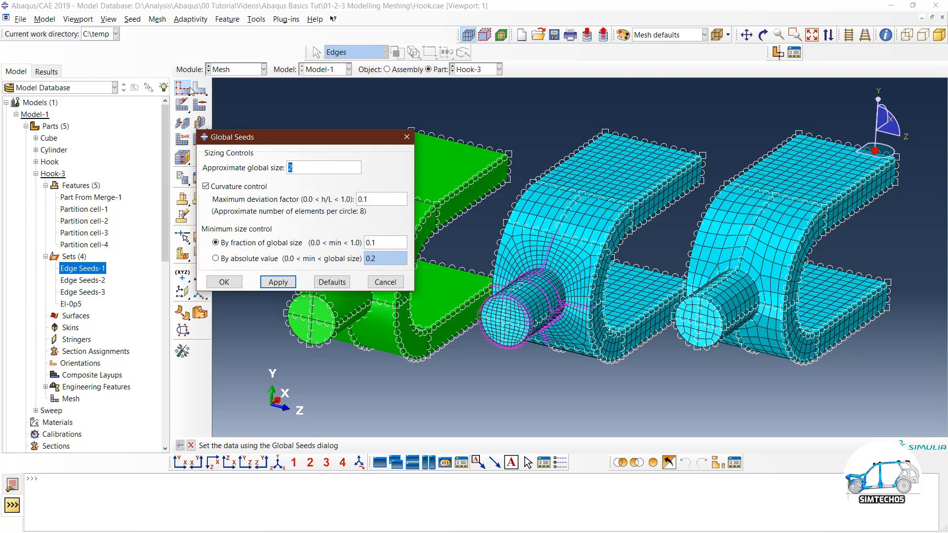
pyautogui.click(385, 281)
# Step: Switch from the Mesh module to the Part module for Hook-3
pyautogui.click(234, 70)
pyautogui.click(231, 82)
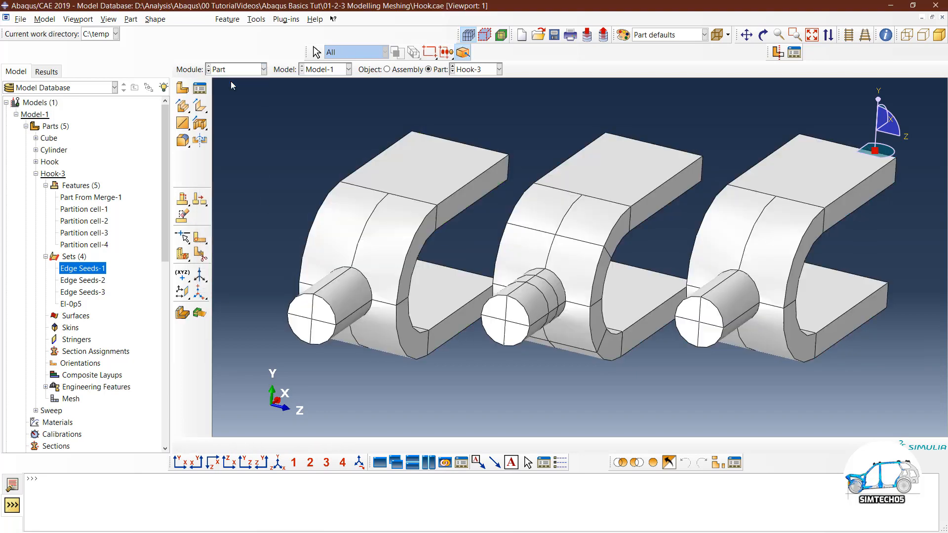
# Step: Start an extruded cut on the left hook's upper flat face and sketch a circle of about 3.6 radius centred on the sketch origin
pyautogui.keyDown('ctrl'); pyautogui.keyDown('alt'); pyautogui.moveTo(421, 184); pyautogui.dragTo(402, 172); pyautogui.keyUp('alt'); pyautogui.keyUp('ctrl')
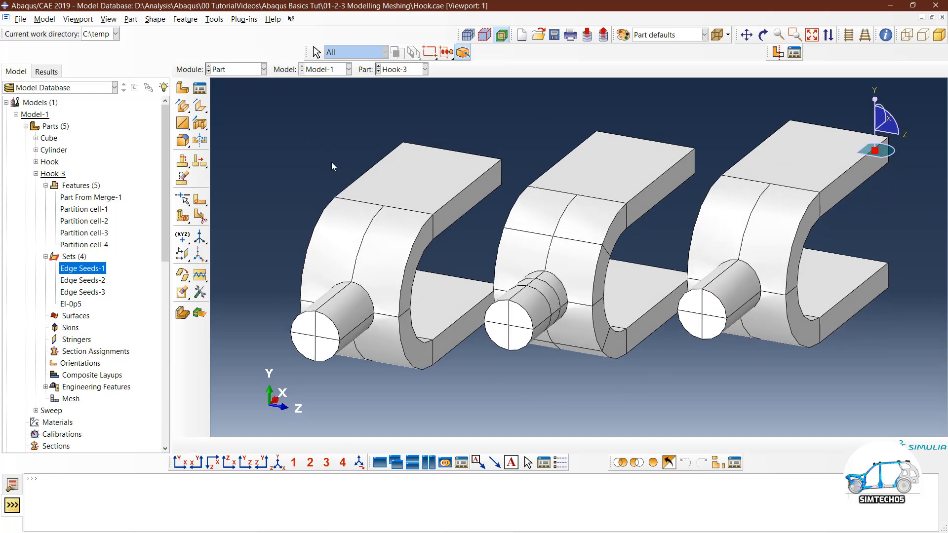
pyautogui.click(202, 124)
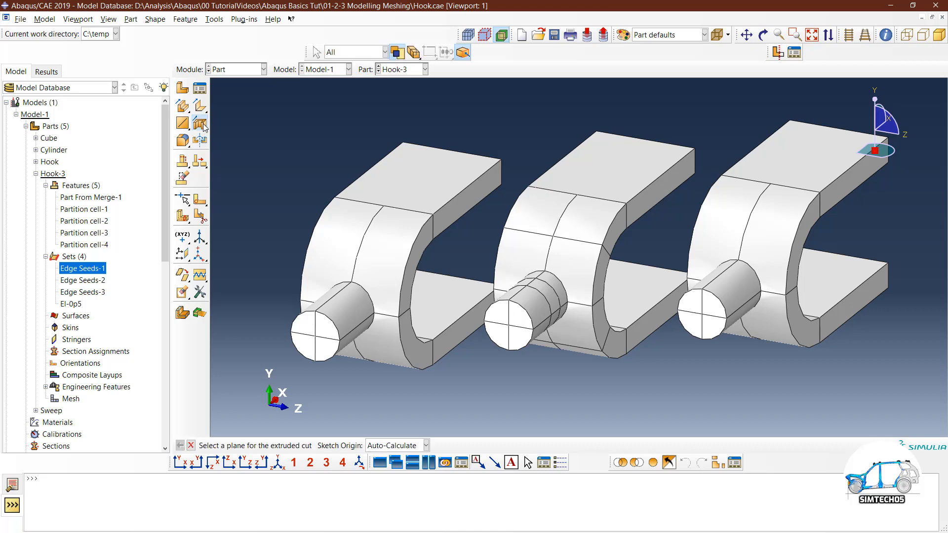
pyautogui.click(411, 174)
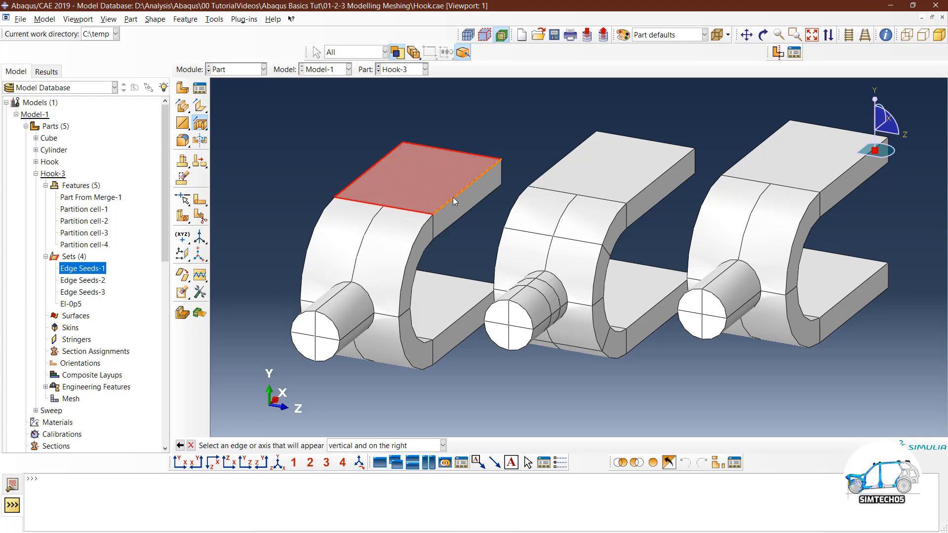
pyautogui.click(452, 198)
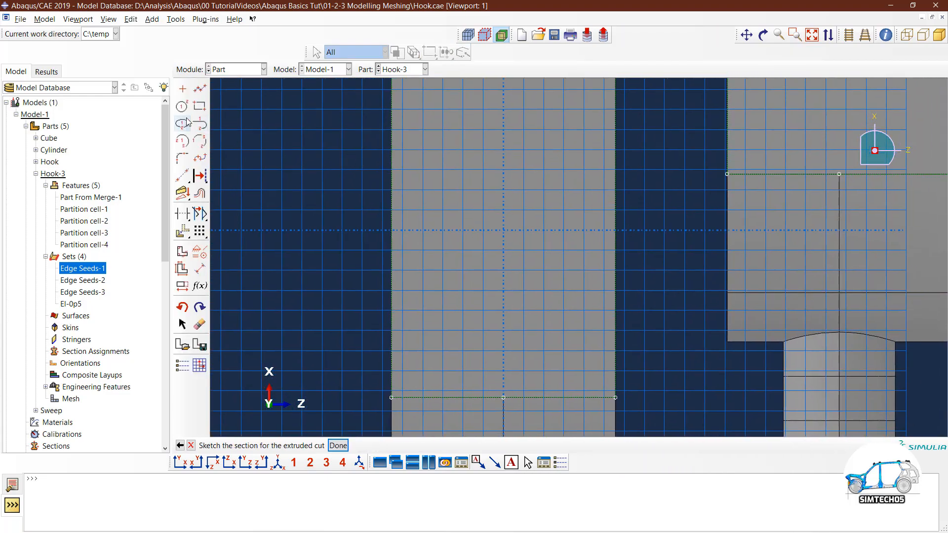
pyautogui.click(182, 105)
pyautogui.click(502, 231)
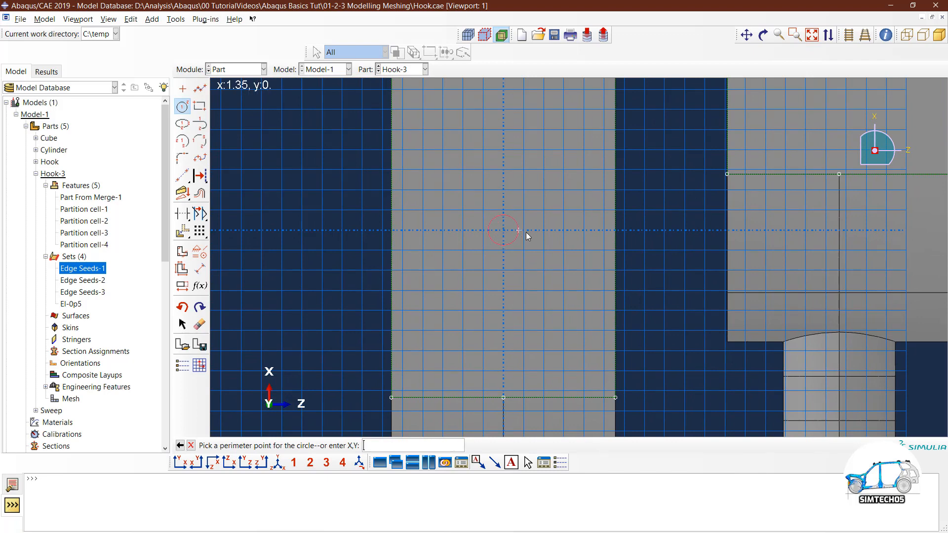
pyautogui.click(544, 230)
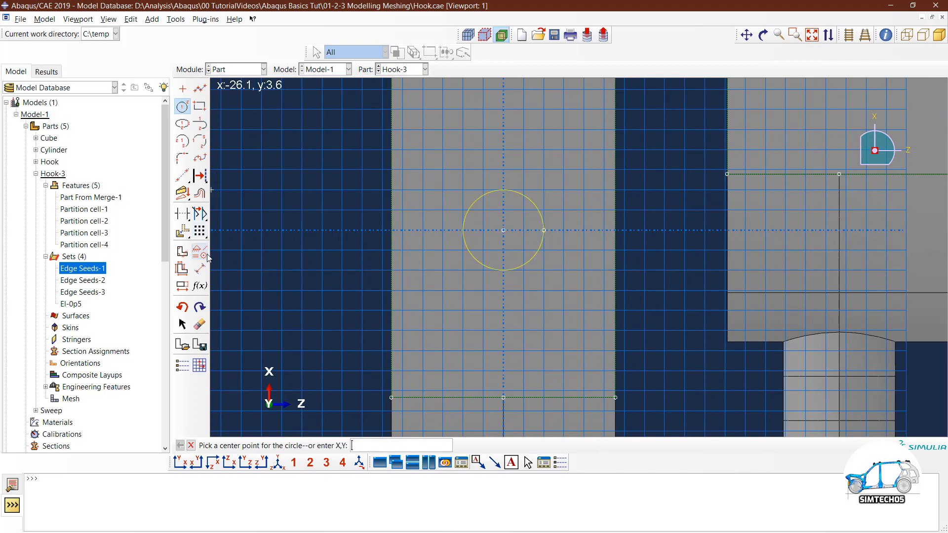
# Step: Dimension the sketched circle with a radius of 3
pyautogui.click(200, 268)
pyautogui.click(465, 214)
pyautogui.click(446, 188)
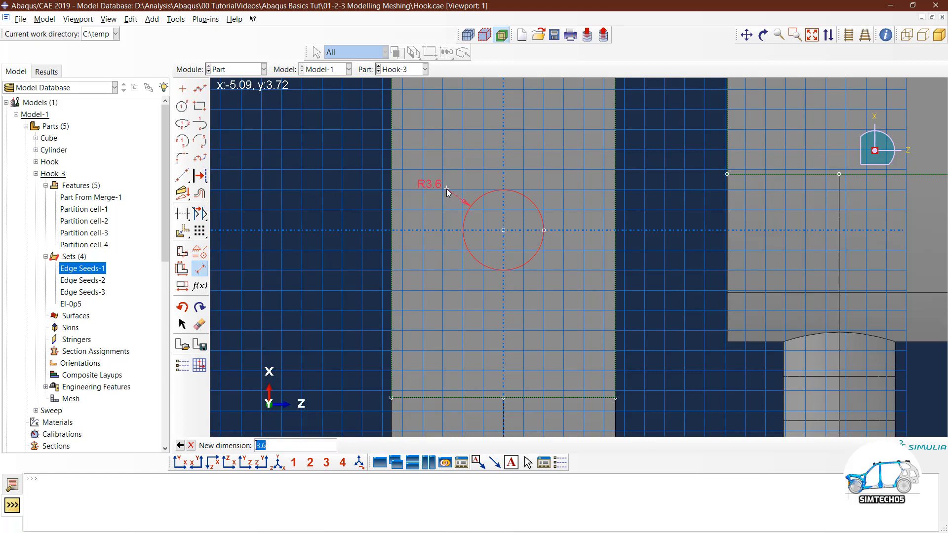
pyautogui.write('3')
pyautogui.press('Return')
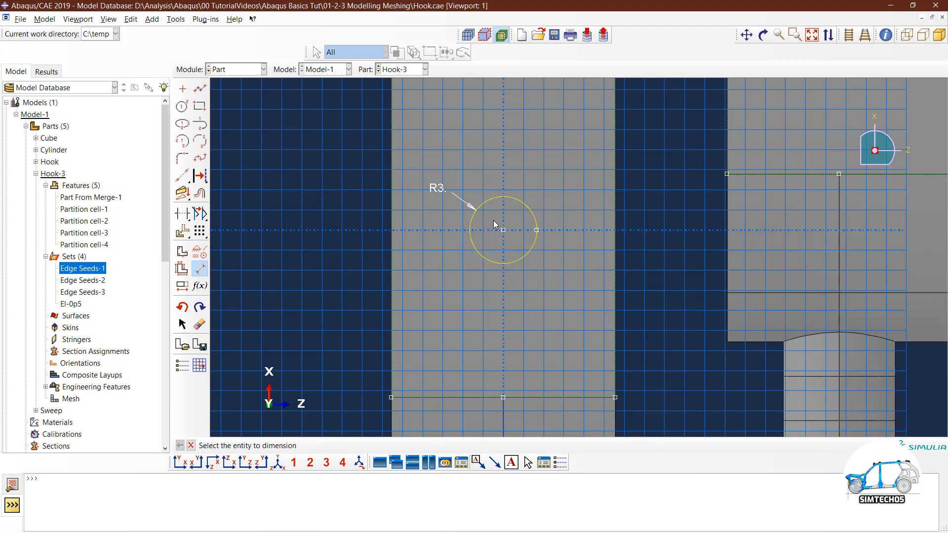
# Step: Finish the sketch and cut the circle through all of the left hook with the Through All end condition
pyautogui.middleClick(301, 224)
pyautogui.middleClick(301, 224)
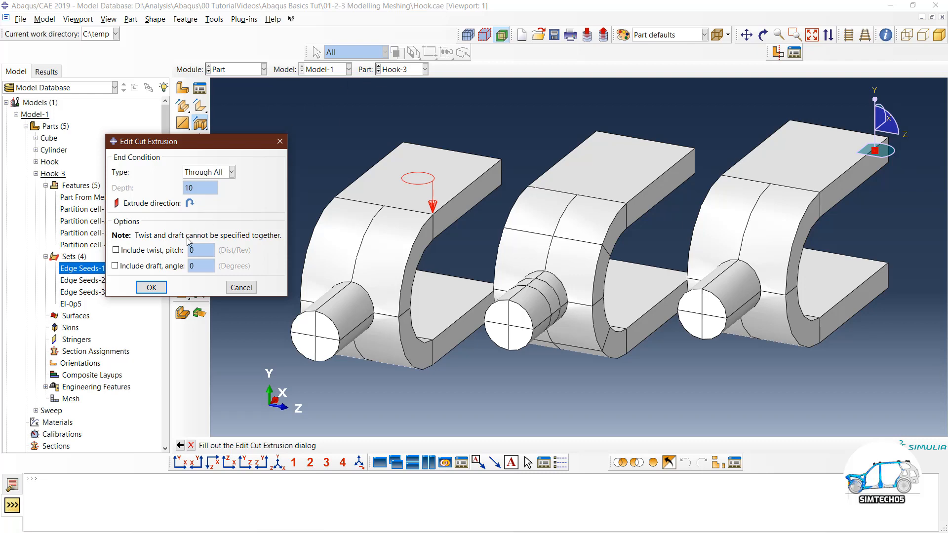
pyautogui.click(151, 288)
pyautogui.moveTo(477, 207)
pyautogui.keyDown('ctrl'); pyautogui.keyDown('alt'); pyautogui.mouseDown()
pyautogui.moveTo(470, 267)
pyautogui.moveTo(480, 198)
pyautogui.mouseUp(); pyautogui.keyUp('alt'); pyautogui.keyUp('ctrl')
# Step: Switch Hook-3 from the Part module to the Mesh module
pyautogui.click(263, 70)
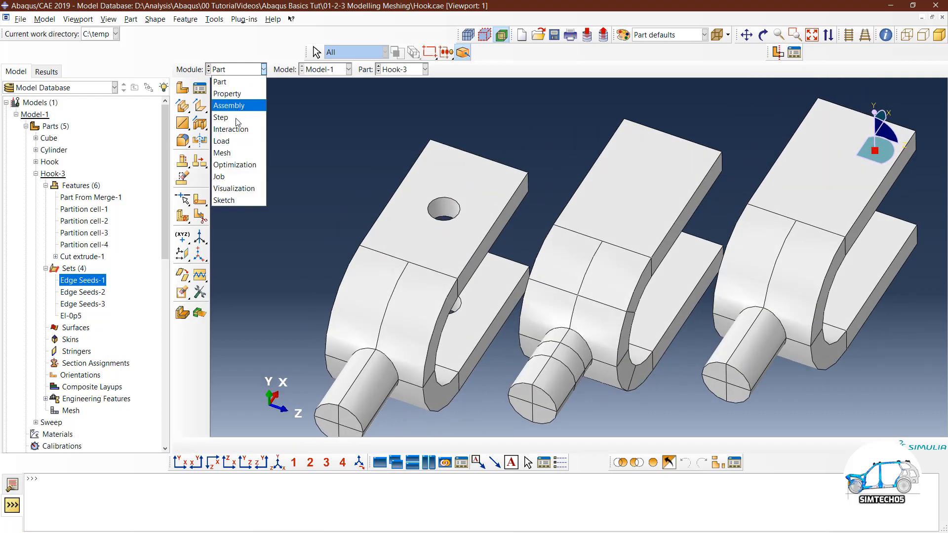
pyautogui.click(235, 153)
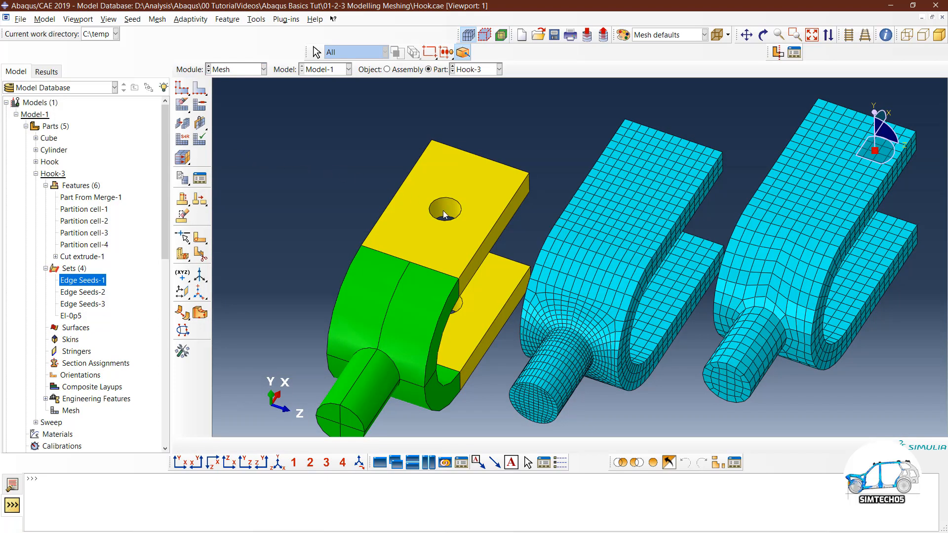
pyautogui.scroll(-5, 444, 214)
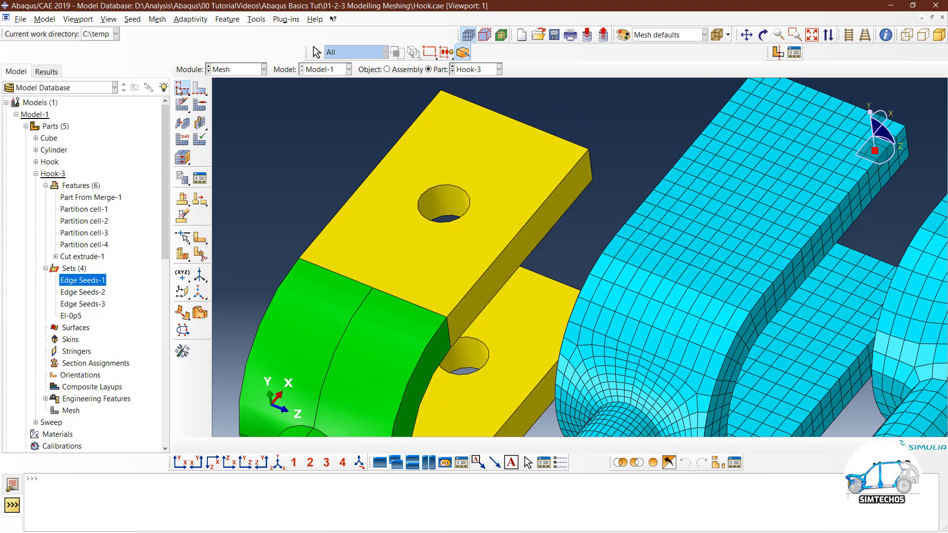
# Step: Apply global seeds to Hook-3 with a maximum deviation factor of 0.05 for curvature control
pyautogui.click(180, 89)
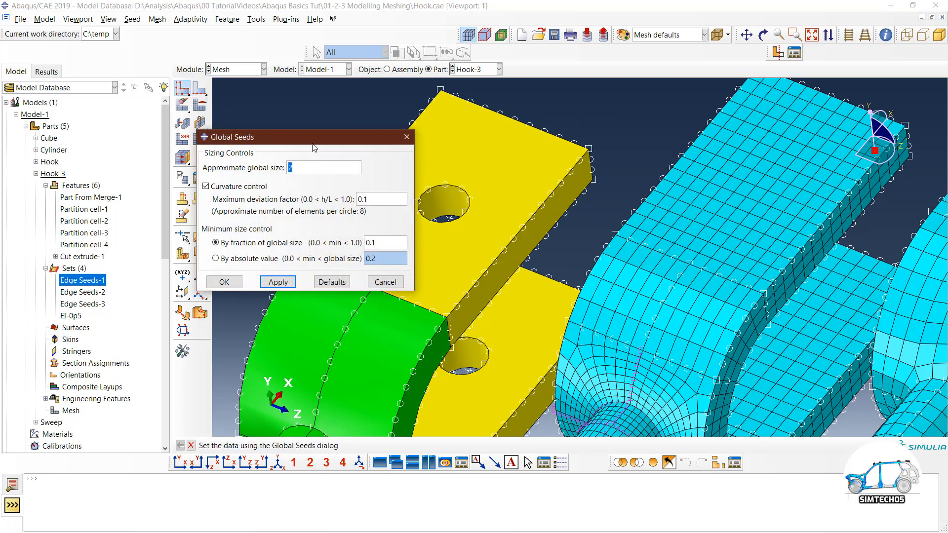
pyautogui.moveTo(314, 148); pyautogui.dragTo(245, 117)
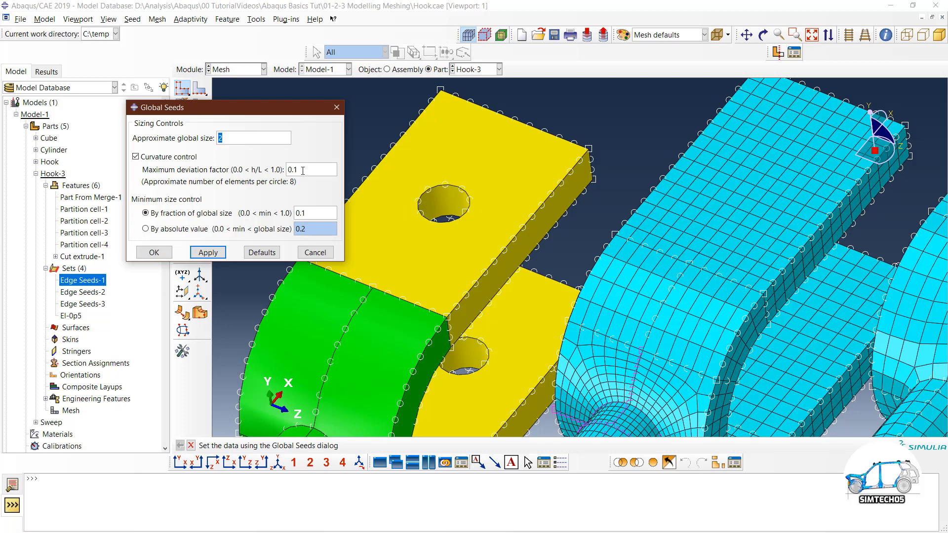
pyautogui.moveTo(302, 171); pyautogui.dragTo(286, 175)
pyautogui.write('0.05')
pyautogui.click(208, 252)
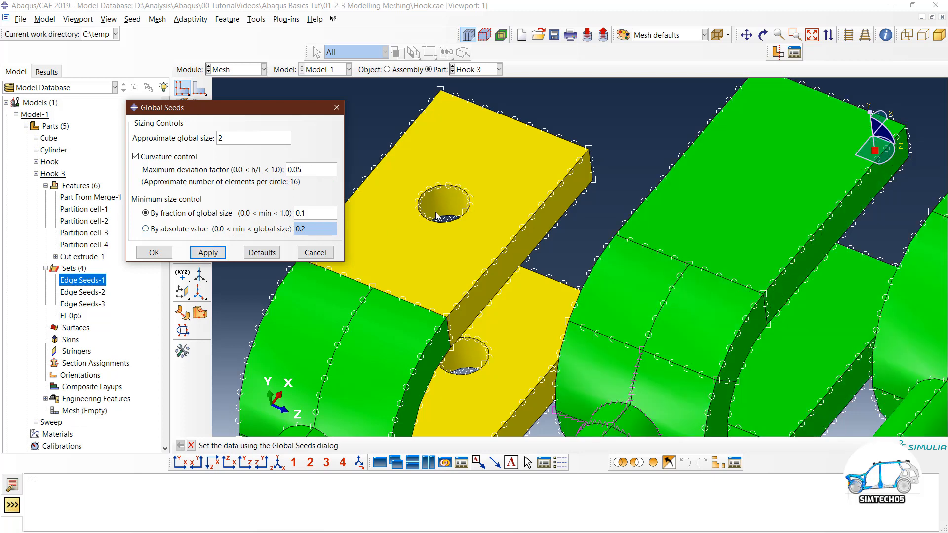
# Step: Inspect the seeds around the holes and pins, and try a maximum deviation factor of 0.01
pyautogui.scroll(-3, 473, 200)
pyautogui.keyDown('ctrl'); pyautogui.keyDown('alt'); pyautogui.moveTo(460, 245); pyautogui.dragTo(518, 190, button='middle'); pyautogui.keyUp('alt'); pyautogui.keyUp('ctrl')
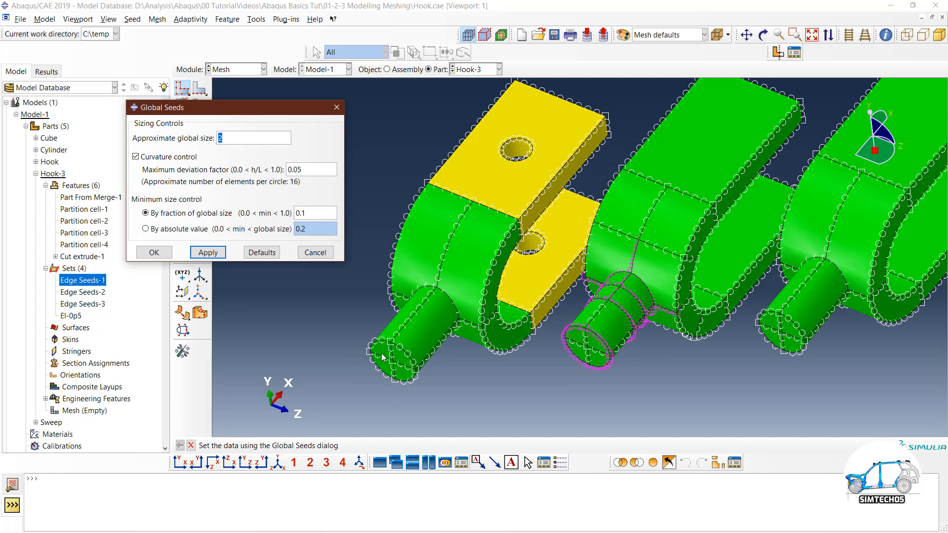
pyautogui.scroll(1, 378, 352)
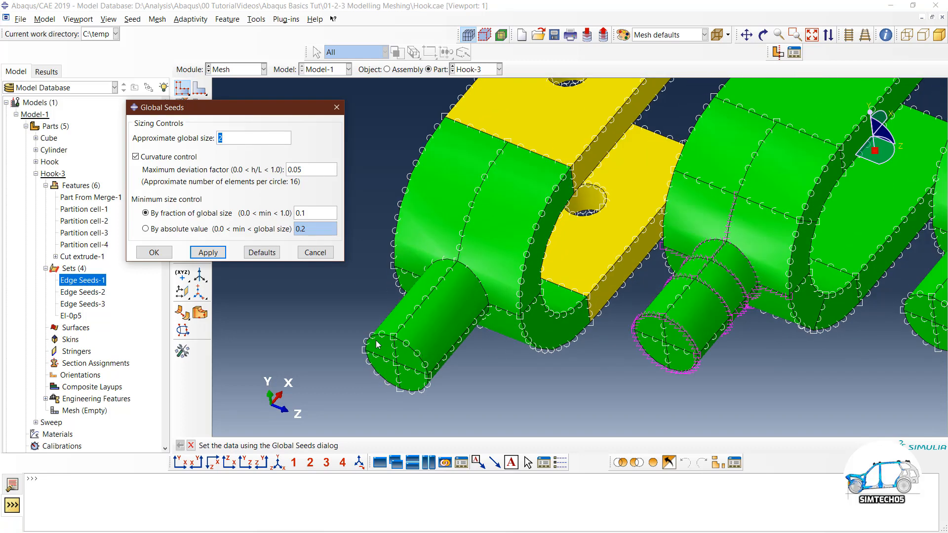
pyautogui.scroll(-1, 418, 366)
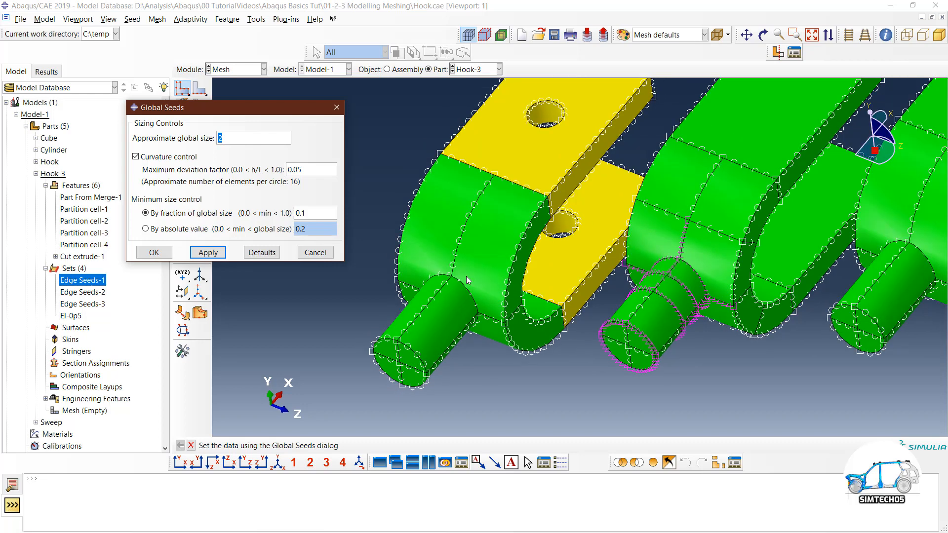
pyautogui.keyDown('ctrl'); pyautogui.keyDown('alt'); pyautogui.moveTo(465, 279); pyautogui.dragTo(436, 315, button='middle'); pyautogui.keyUp('alt'); pyautogui.keyUp('ctrl')
pyautogui.click(307, 171)
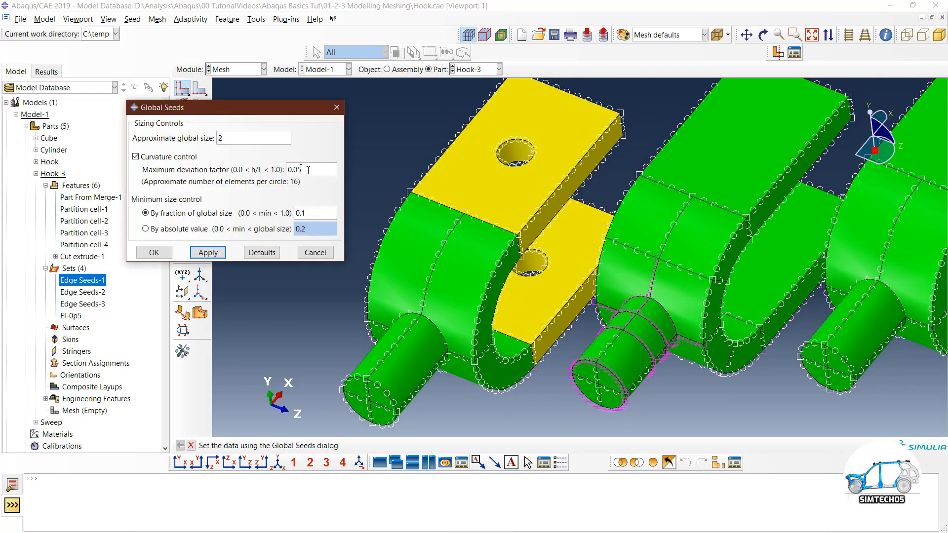
pyautogui.press('BackSpace')
pyautogui.write('1')
pyautogui.click(207, 253)
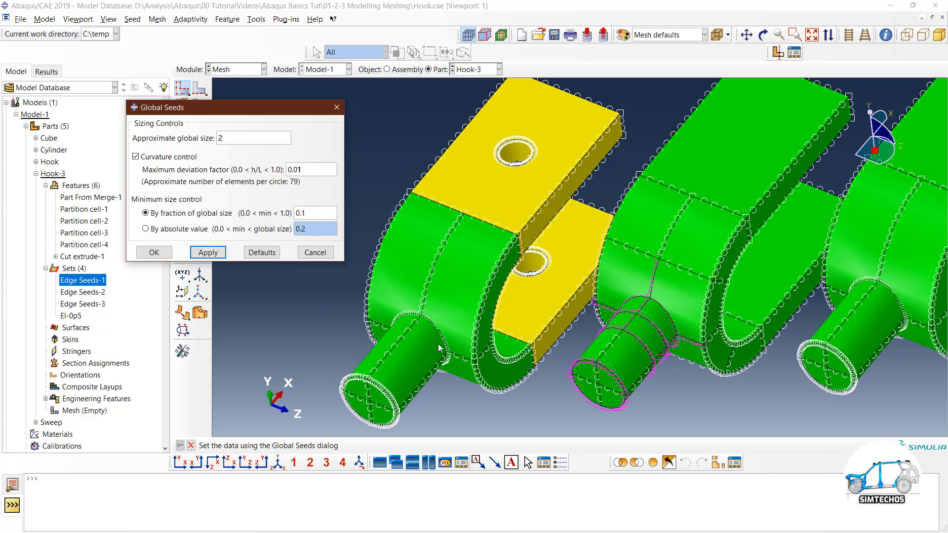
# Step: Try the maximum deviation factor of the global seeds at 0.05 and at 0.04
pyautogui.press('BackSpace')
pyautogui.write('5')
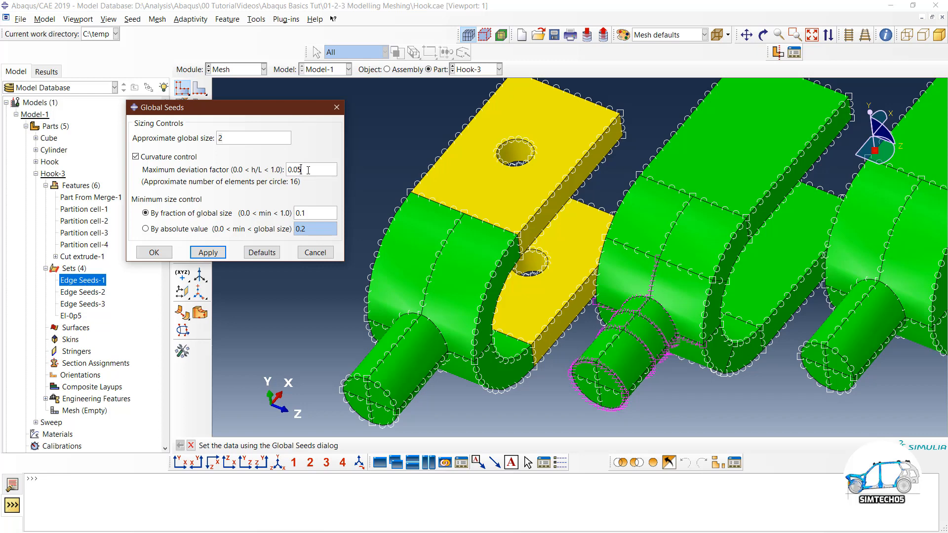
pyautogui.press('BackSpace')
pyautogui.write('4')
pyautogui.click(210, 253)
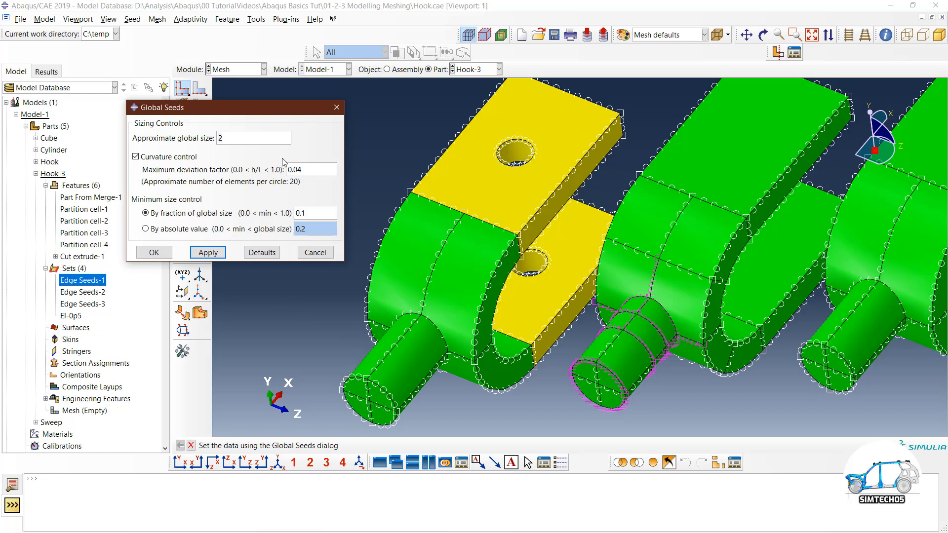
# Step: Try a maximum deviation factor of 0.1 for the global seeds
pyautogui.press('BackSpace')
pyautogui.press('BackSpace')
pyautogui.write('.1')
pyautogui.click(208, 252)
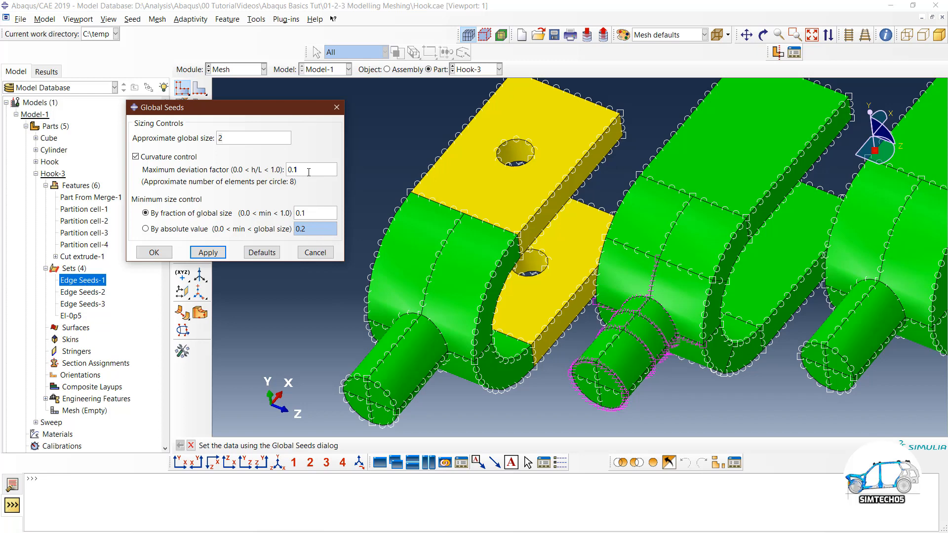
# Step: Set the maximum deviation factor back to 0.05 and accept the global seeds
pyautogui.click(309, 171)
pyautogui.press('BackSpace')
pyautogui.write('05')
pyautogui.click(208, 252)
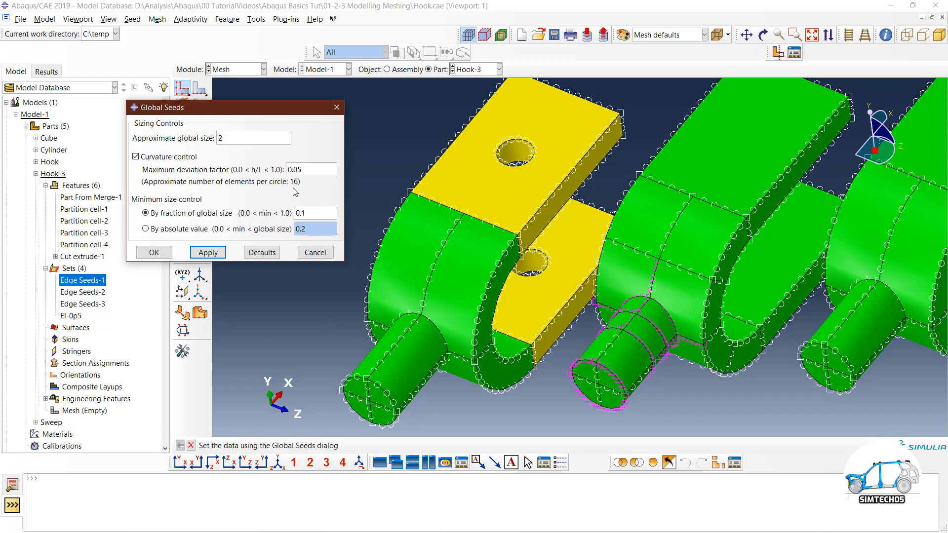
pyautogui.click(154, 252)
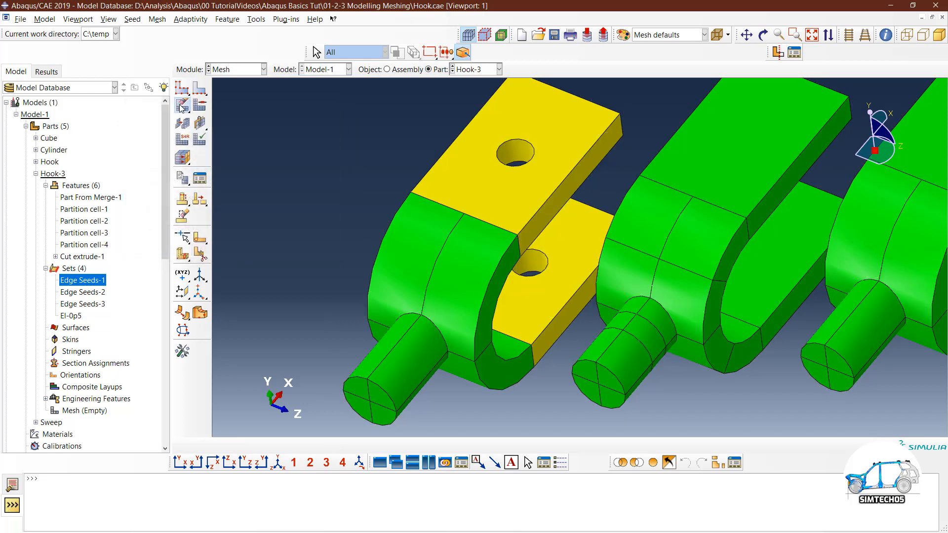
# Step: Mesh all regions of the left hook with the through hole and examine the elements around the upper hole
pyautogui.click(182, 105)
pyautogui.click(217, 105)
pyautogui.moveTo(332, 121); pyautogui.dragTo(537, 414)
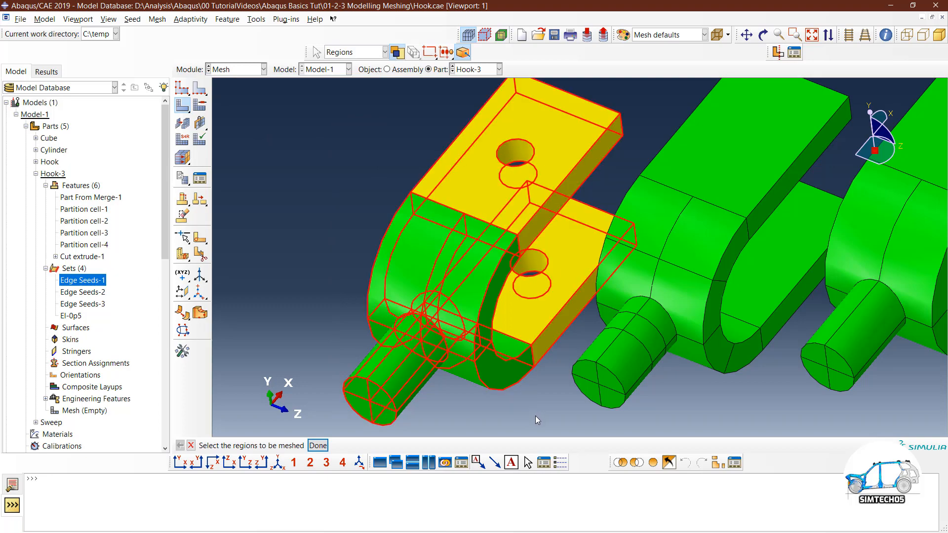
pyautogui.middleClick(536, 416)
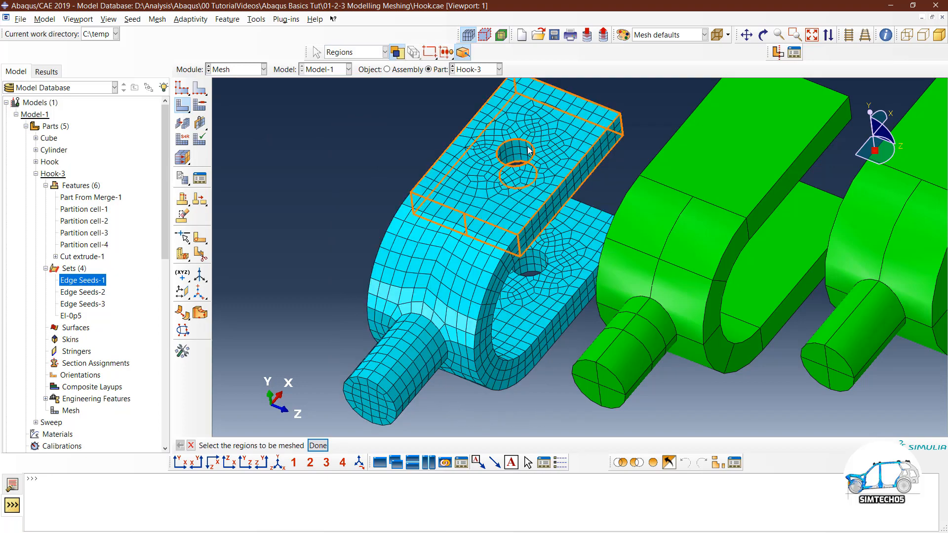
pyautogui.scroll(-3, 523, 152)
pyautogui.keyDown('ctrl'); pyautogui.keyDown('alt'); pyautogui.moveTo(289, 91); pyautogui.dragTo(300, 144, button='middle'); pyautogui.keyUp('alt'); pyautogui.keyUp('ctrl')
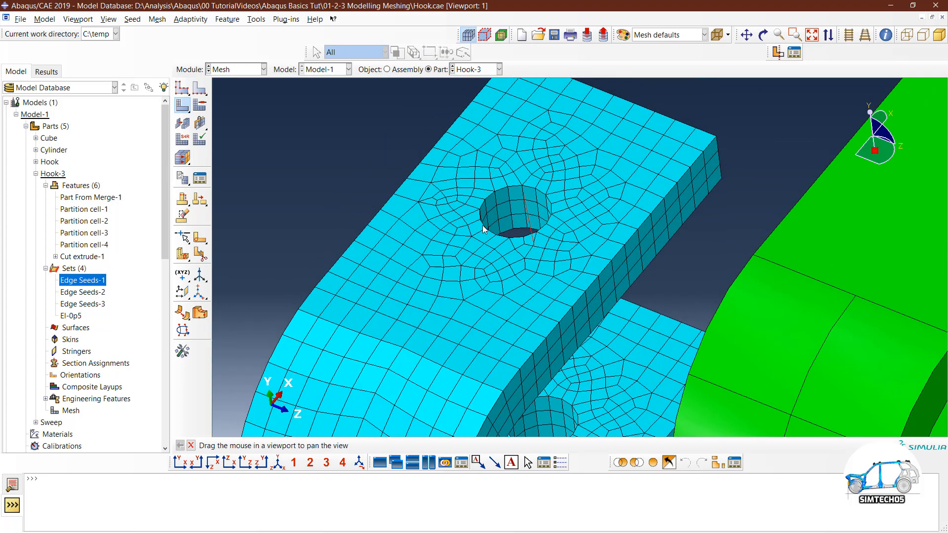
pyautogui.middleClick(510, 232)
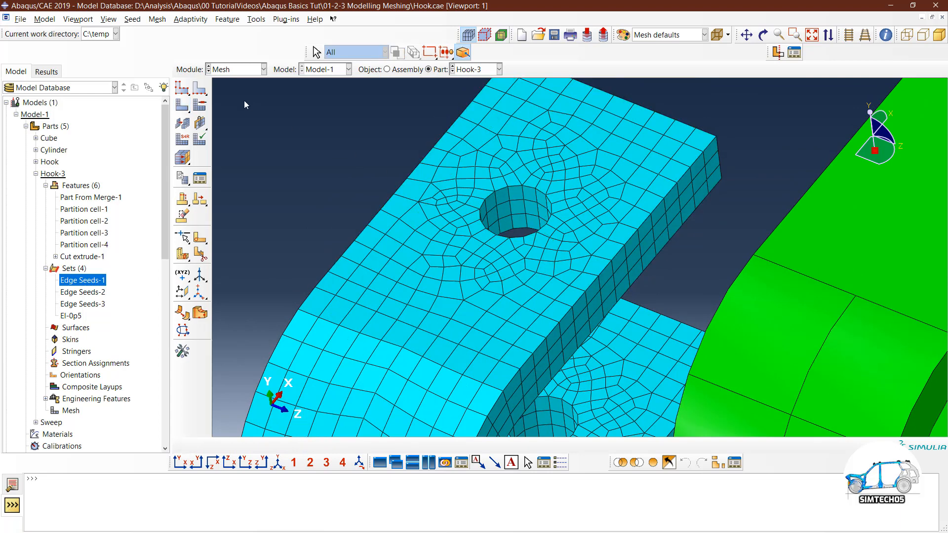
pyautogui.click(200, 89)
pyautogui.scroll(-2, 497, 158)
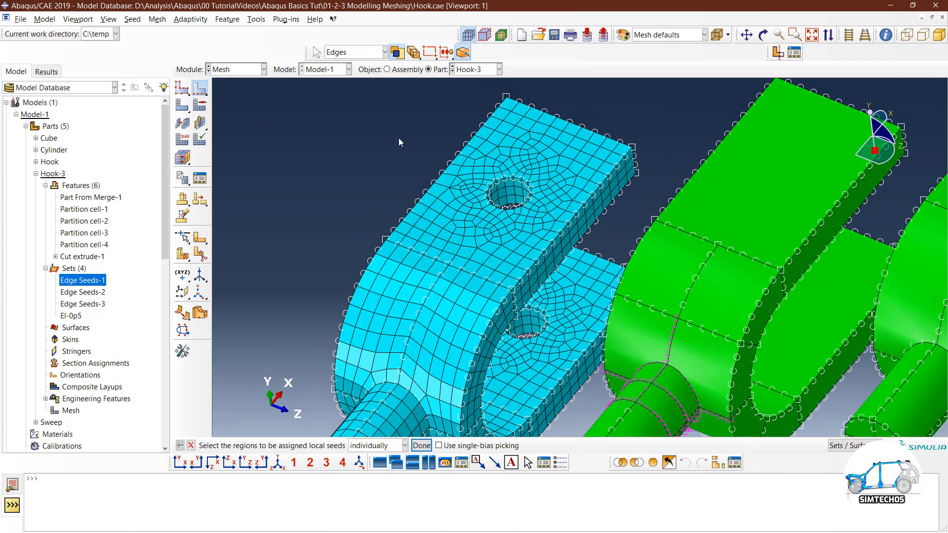
pyautogui.moveTo(404, 142); pyautogui.dragTo(520, 379)
pyautogui.scroll(-3, 520, 379)
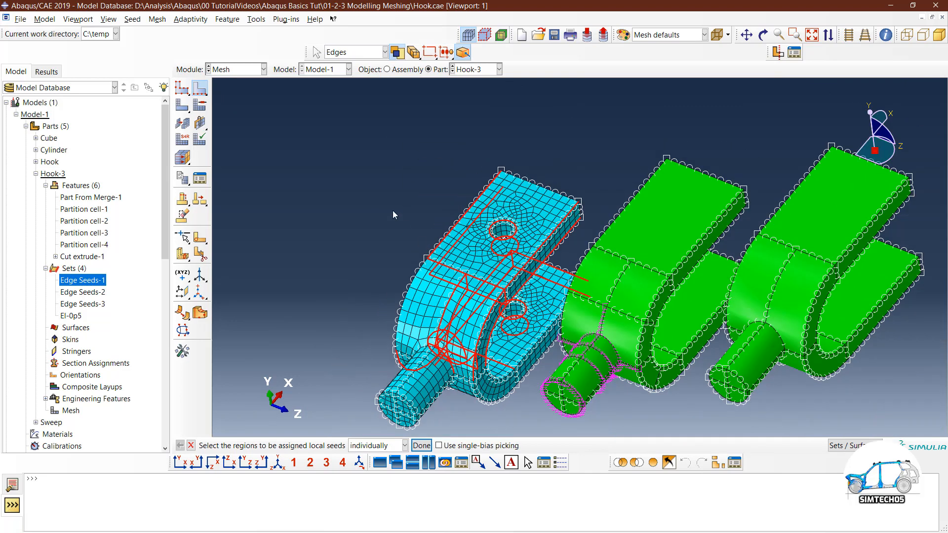
# Step: Dismiss the low-battery notice, set the global seeds' maximum deviation factor to 0.02 and accept it
pyautogui.click(182, 88)
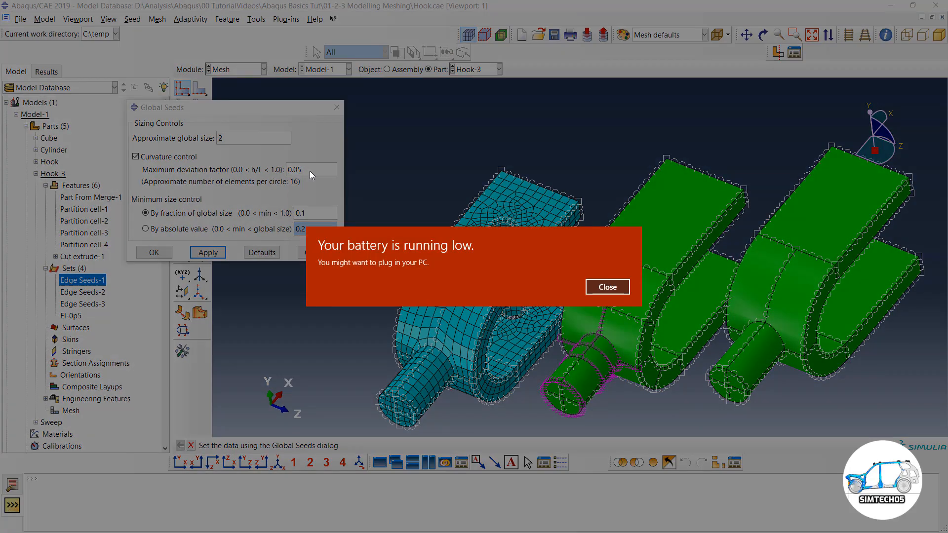
pyautogui.click(597, 288)
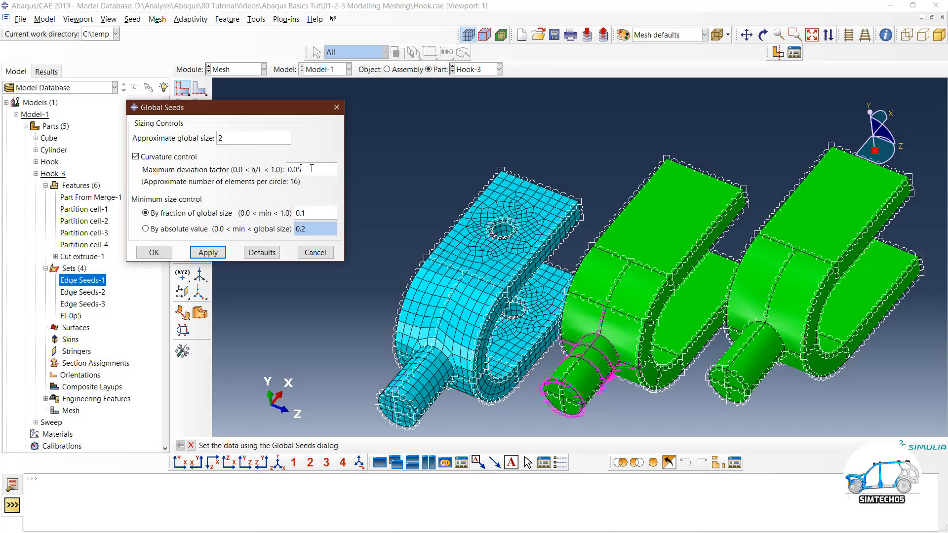
pyautogui.press('BackSpace')
pyautogui.write('2')
pyautogui.click(208, 253)
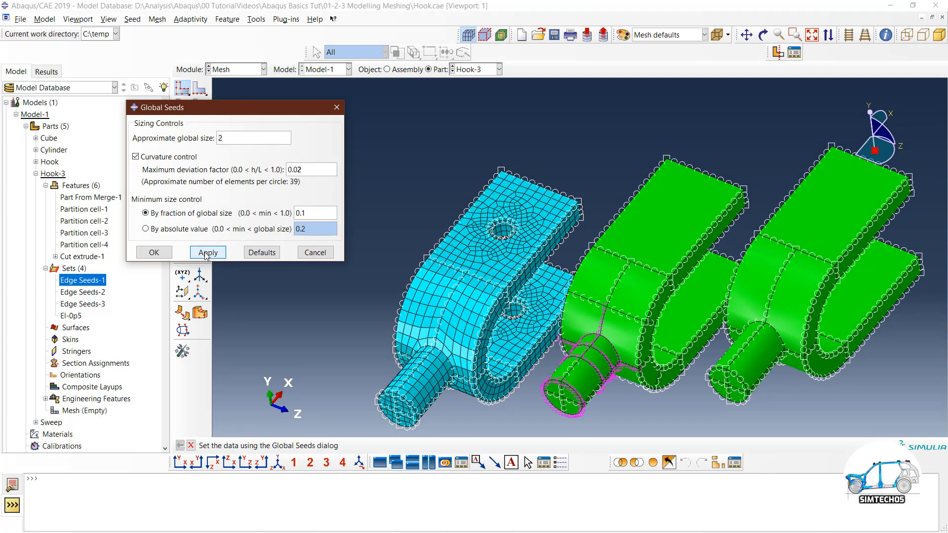
pyautogui.click(155, 253)
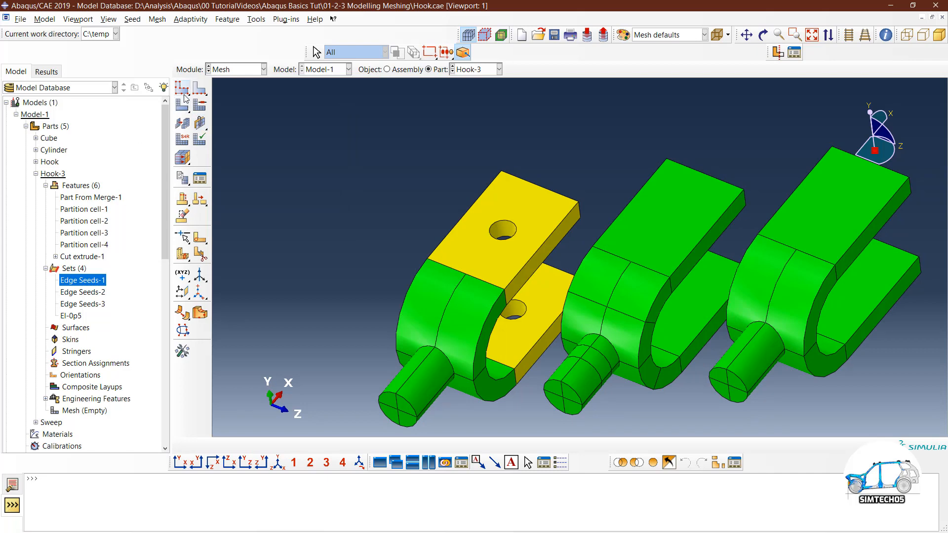
# Step: Mesh all regions of the left hook with the refined global seeds and examine the elements around its holes
pyautogui.click(182, 105)
pyautogui.moveTo(386, 183); pyautogui.dragTo(520, 424)
pyautogui.middleClick(520, 423)
pyautogui.scroll(-2, 468, 273)
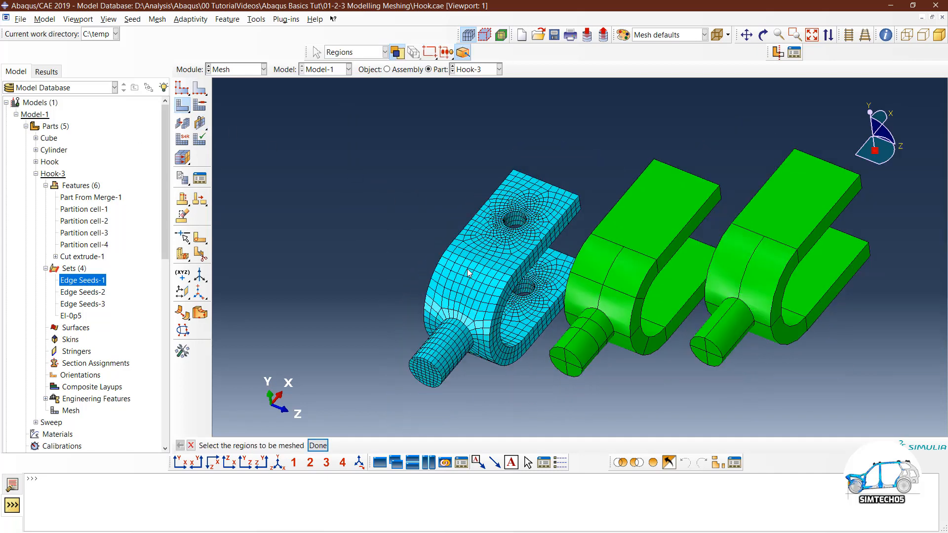
pyautogui.scroll(5, 500, 297)
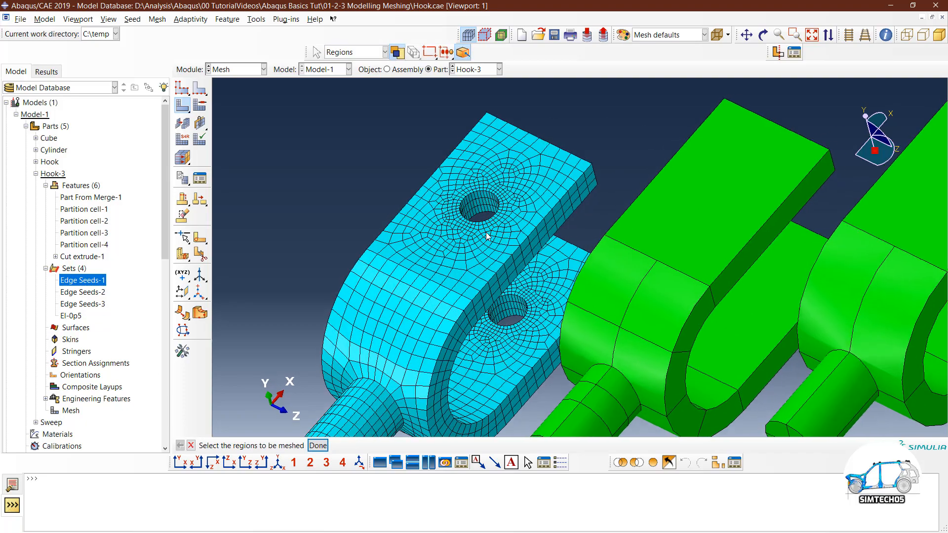
pyautogui.scroll(3, 489, 237)
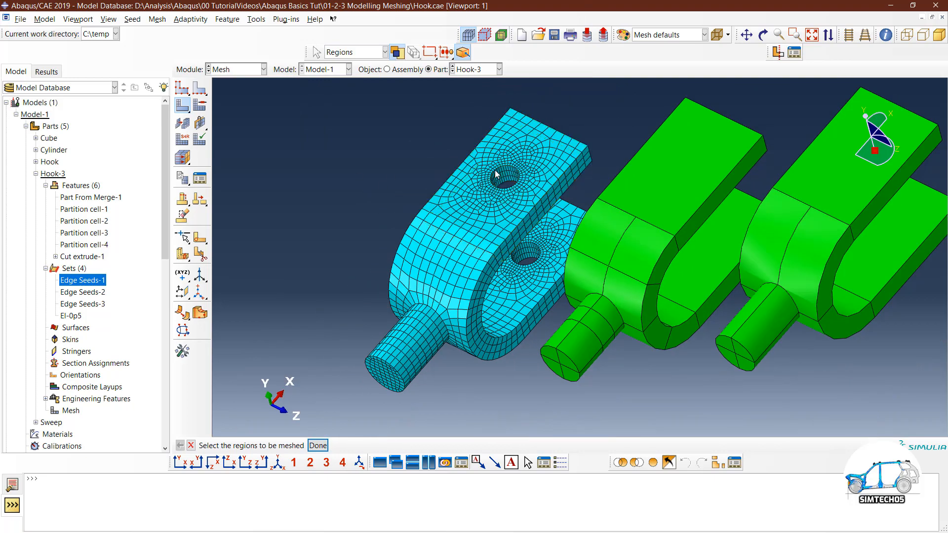
# Step: Examine the global seeds' minimum size control, both by fraction of global size and by absolute value, and discard any change
pyautogui.click(182, 88)
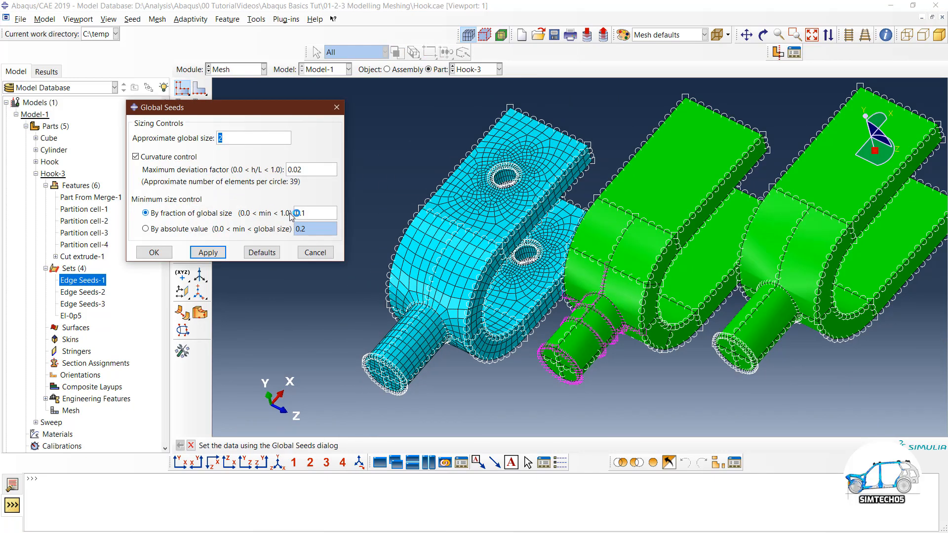
pyautogui.moveTo(311, 213); pyautogui.dragTo(269, 213)
pyautogui.doubleClick(219, 138)
pyautogui.click(199, 230)
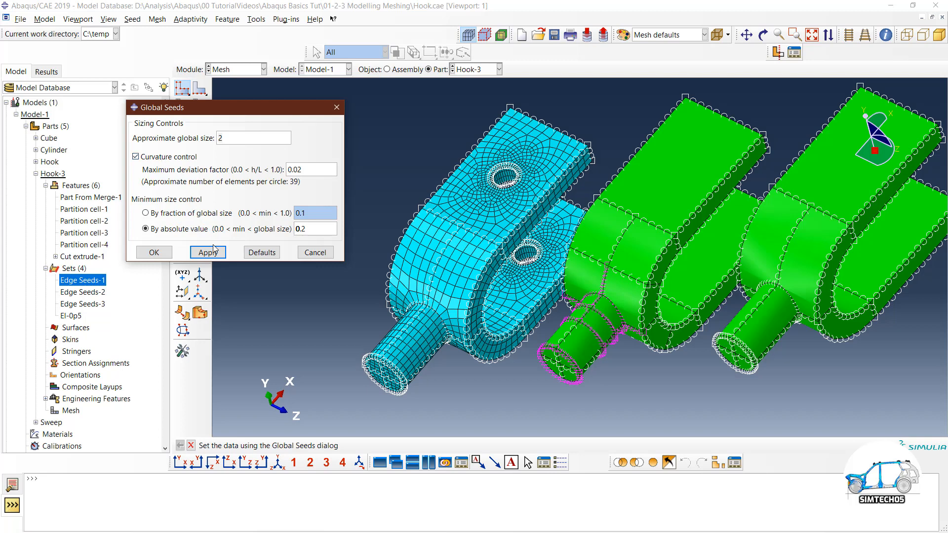
pyautogui.click(319, 253)
# Step: Mesh all regions of the three hooks together
pyautogui.scroll(1, 441, 253)
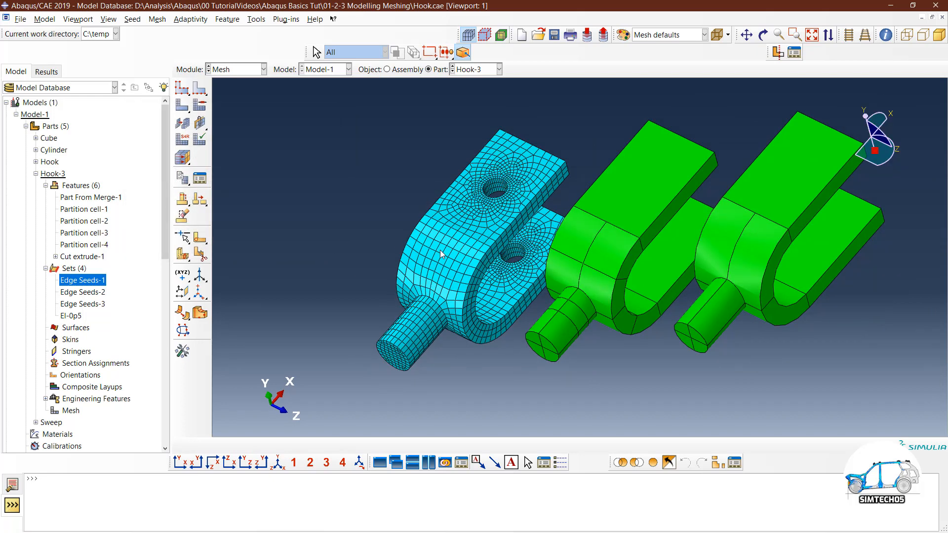
pyautogui.keyDown('ctrl'); pyautogui.keyDown('alt'); pyautogui.moveTo(422, 253); pyautogui.dragTo(358, 253, button='middle'); pyautogui.keyUp('alt'); pyautogui.keyUp('ctrl')
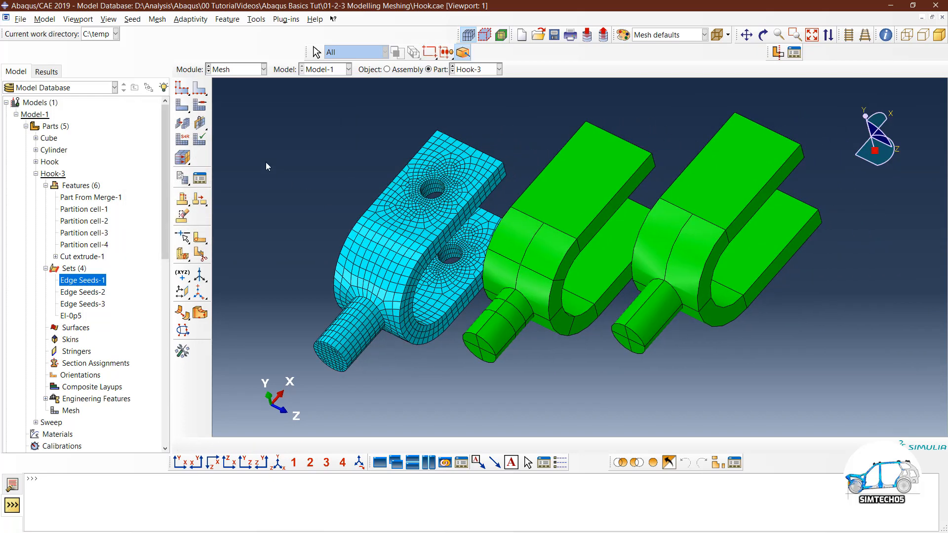
pyautogui.click(182, 105)
pyautogui.moveTo(523, 213); pyautogui.dragTo(564, 398)
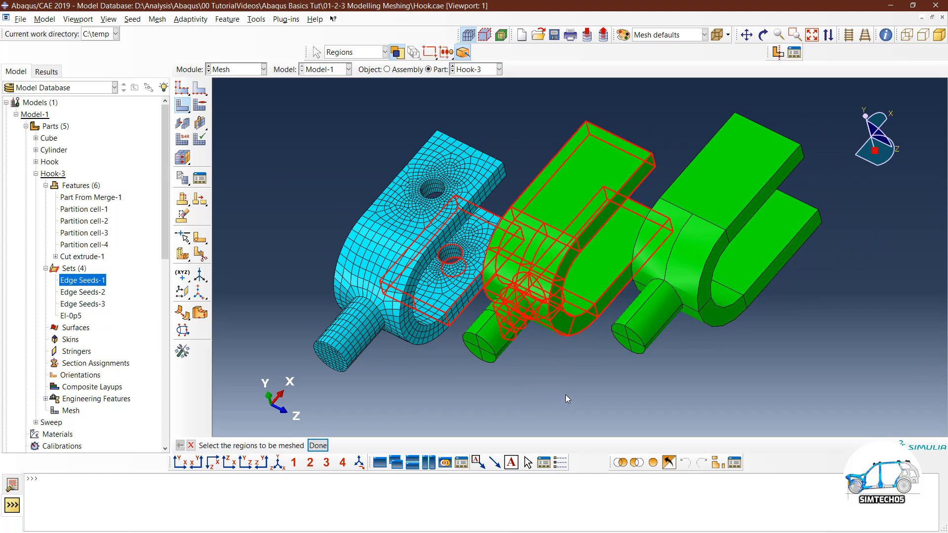
pyautogui.scroll(2, 523, 320)
pyautogui.moveTo(369, 163); pyautogui.dragTo(790, 403)
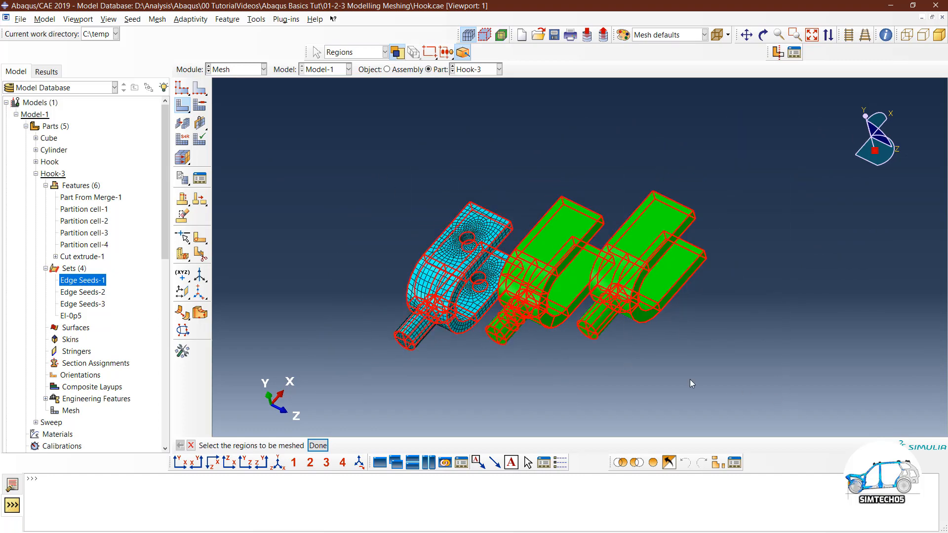
pyautogui.middleClick(650, 368)
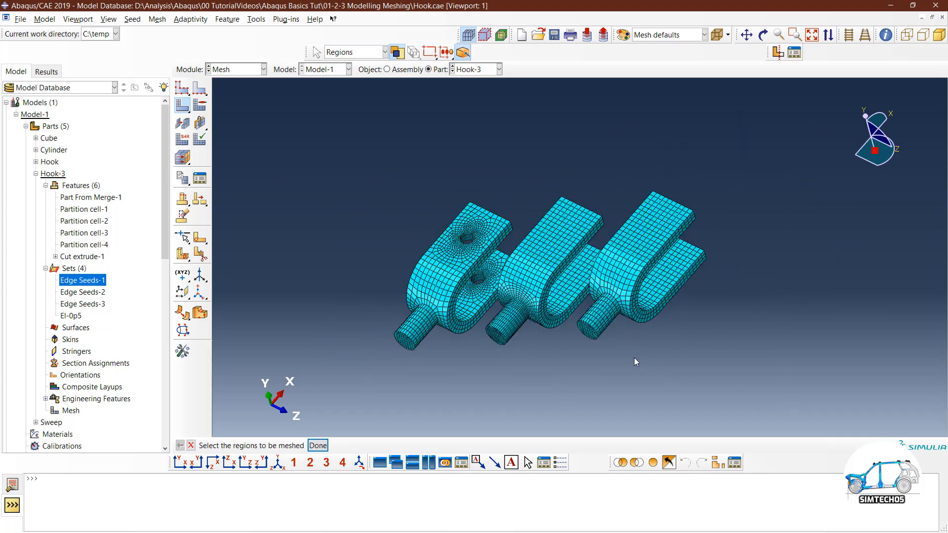
# Step: Examine the meshes of the three hooks from several angles, comparing the elements around the holes and the shank junctions
pyautogui.scroll(-2, 634, 358)
pyautogui.keyDown('ctrl'); pyautogui.keyDown('alt'); pyautogui.moveTo(518, 340); pyautogui.dragTo(543, 306); pyautogui.keyUp('alt'); pyautogui.keyUp('ctrl')
pyautogui.keyDown('ctrl'); pyautogui.keyDown('alt'); pyautogui.moveTo(548, 306); pyautogui.dragTo(613, 332, button='middle'); pyautogui.keyUp('alt'); pyautogui.keyUp('ctrl')
pyautogui.keyDown('ctrl'); pyautogui.keyDown('alt'); pyautogui.moveTo(610, 331); pyautogui.dragTo(583, 323); pyautogui.keyUp('alt'); pyautogui.keyUp('ctrl')
pyautogui.scroll(-2, 546, 299)
pyautogui.keyDown('ctrl'); pyautogui.keyDown('alt'); pyautogui.moveTo(558, 316); pyautogui.dragTo(567, 343, button='middle'); pyautogui.keyUp('alt'); pyautogui.keyUp('ctrl')
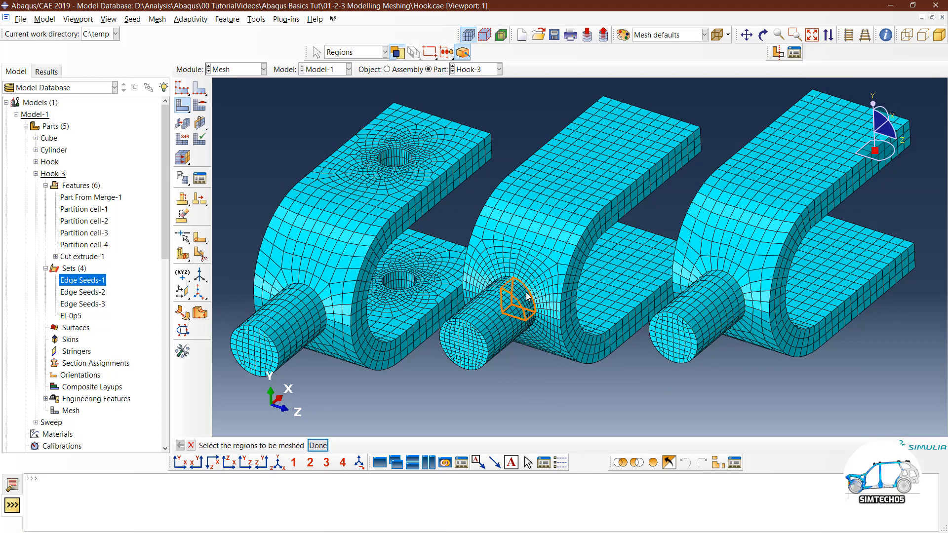
pyautogui.keyDown('ctrl'); pyautogui.keyDown('alt'); pyautogui.moveTo(636, 252); pyautogui.dragTo(473, 186); pyautogui.keyUp('alt'); pyautogui.keyUp('ctrl')
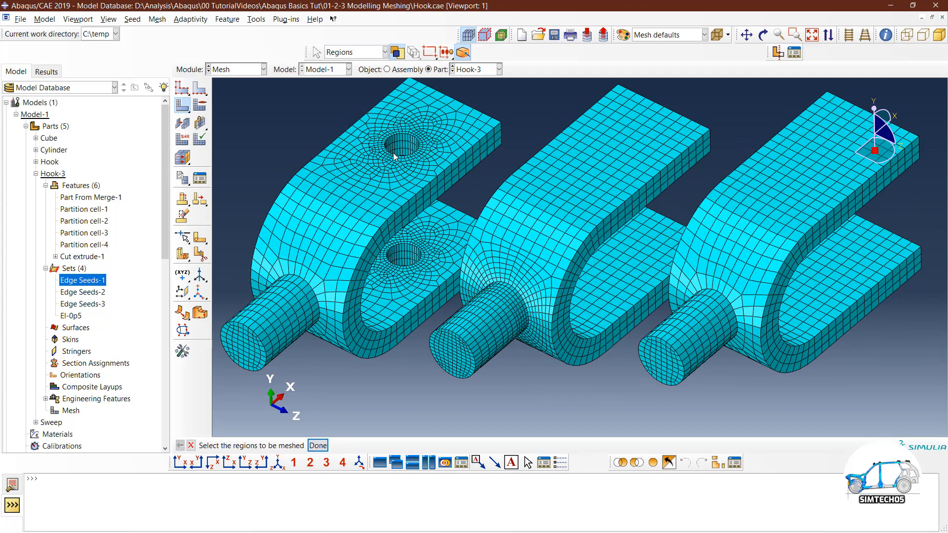